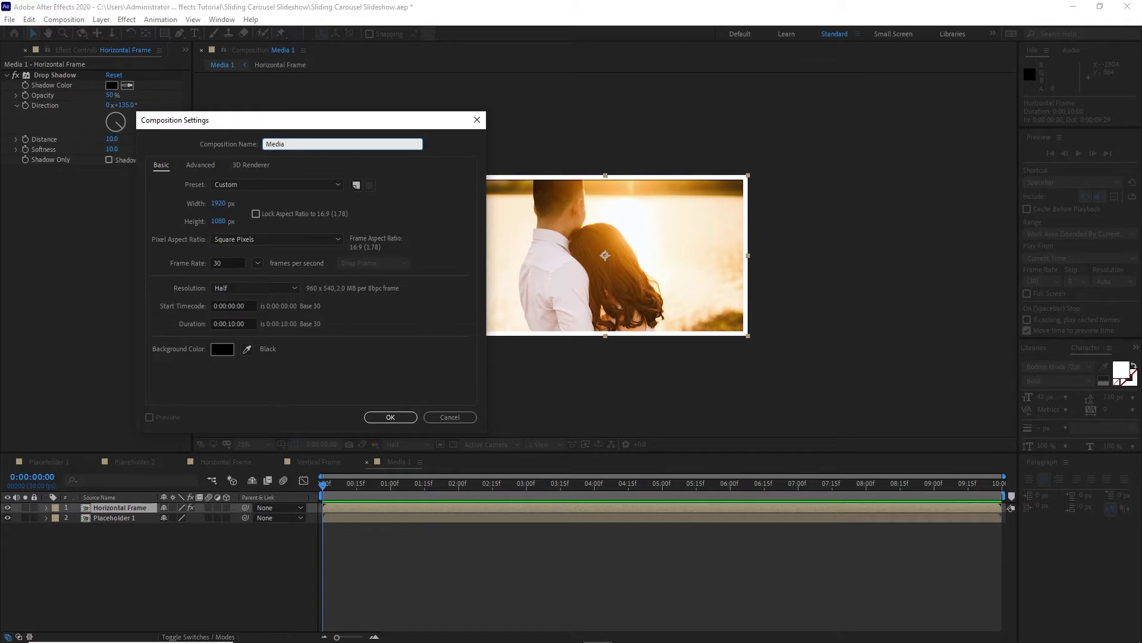
Create the Media 2 composition with a width of 960 px, keeping the 1080 px height.
click(219, 203)
text(960)
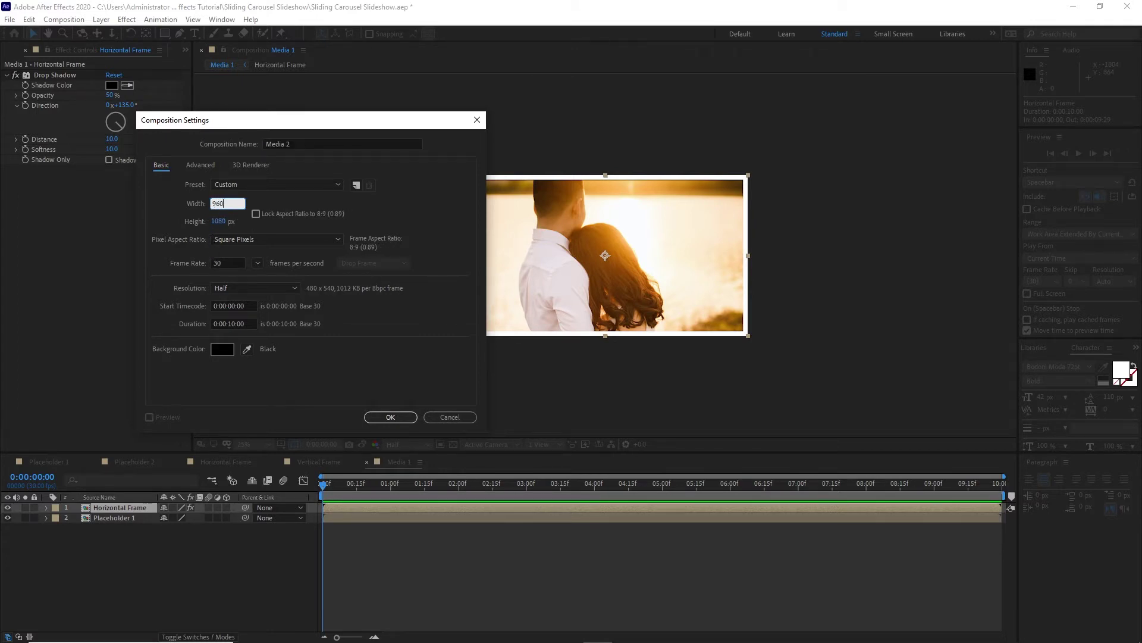
click(369, 416)
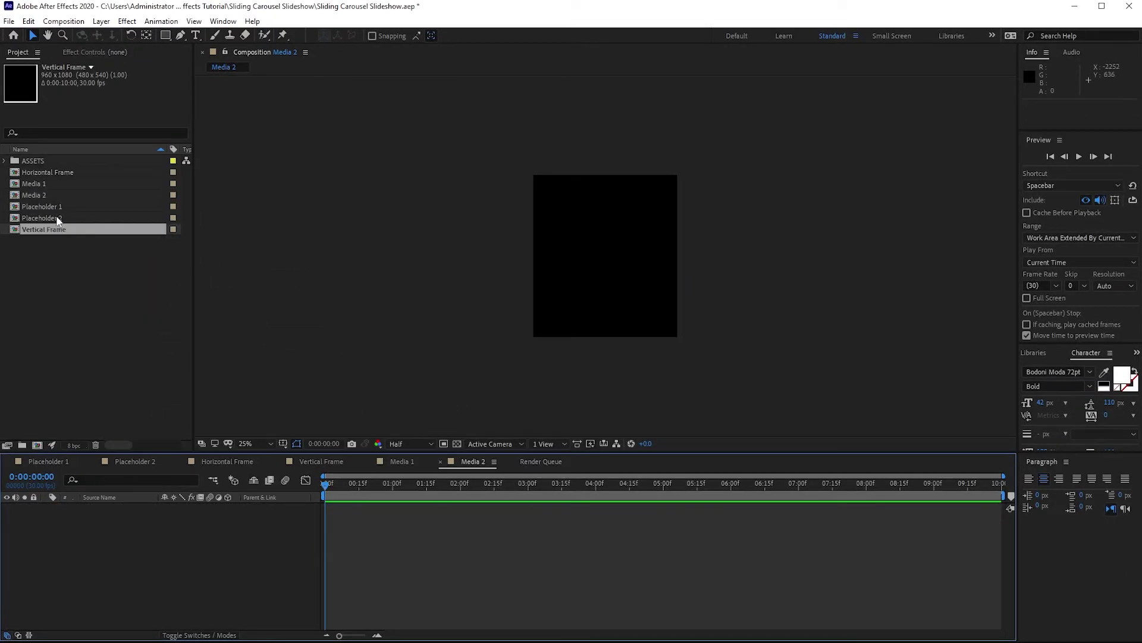
Add Placeholder 2 to Media 2, shift it right to about 952, 532 to centre the couple, and layer Vertical Frame above it.
drag(56, 218, 605, 256)
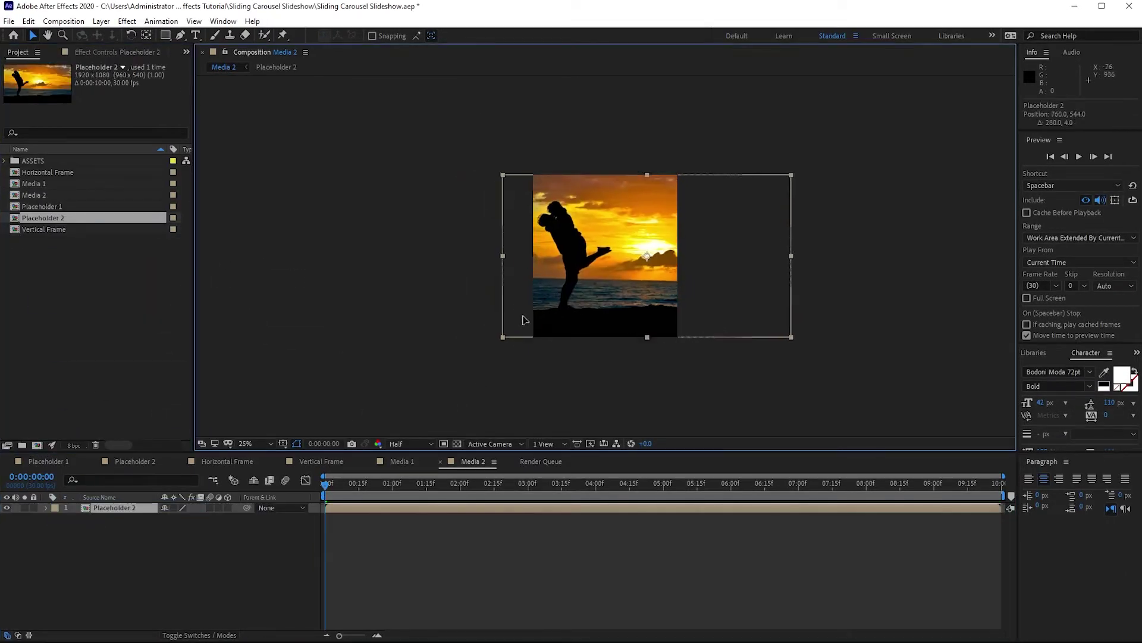
drag(480, 319, 551, 317)
click(58, 237)
click(59, 232)
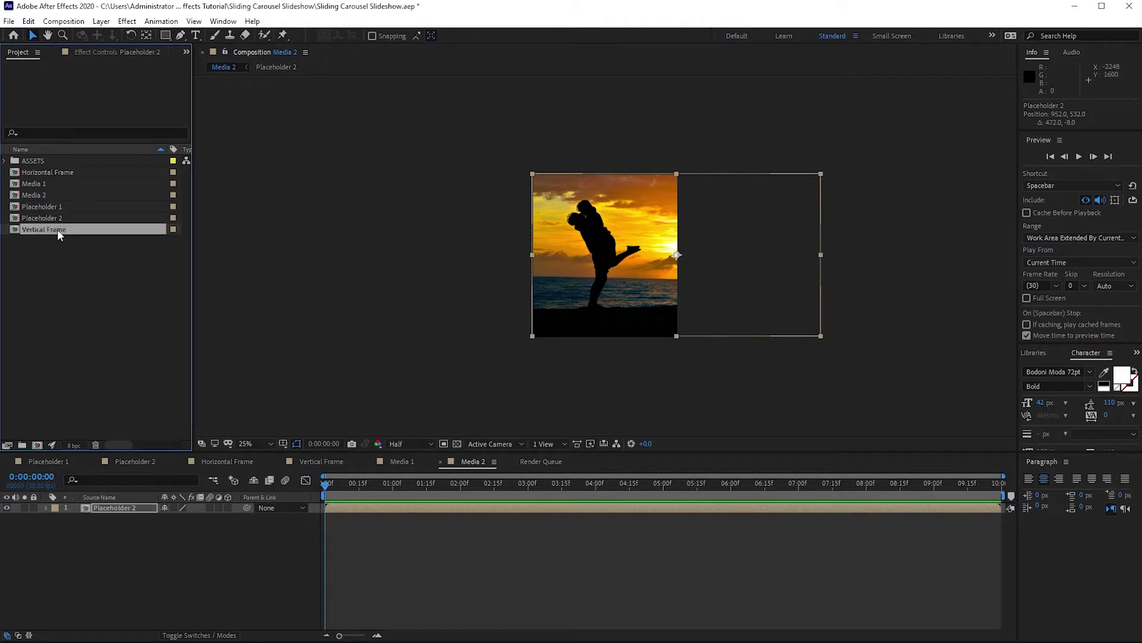
drag(57, 230, 98, 506)
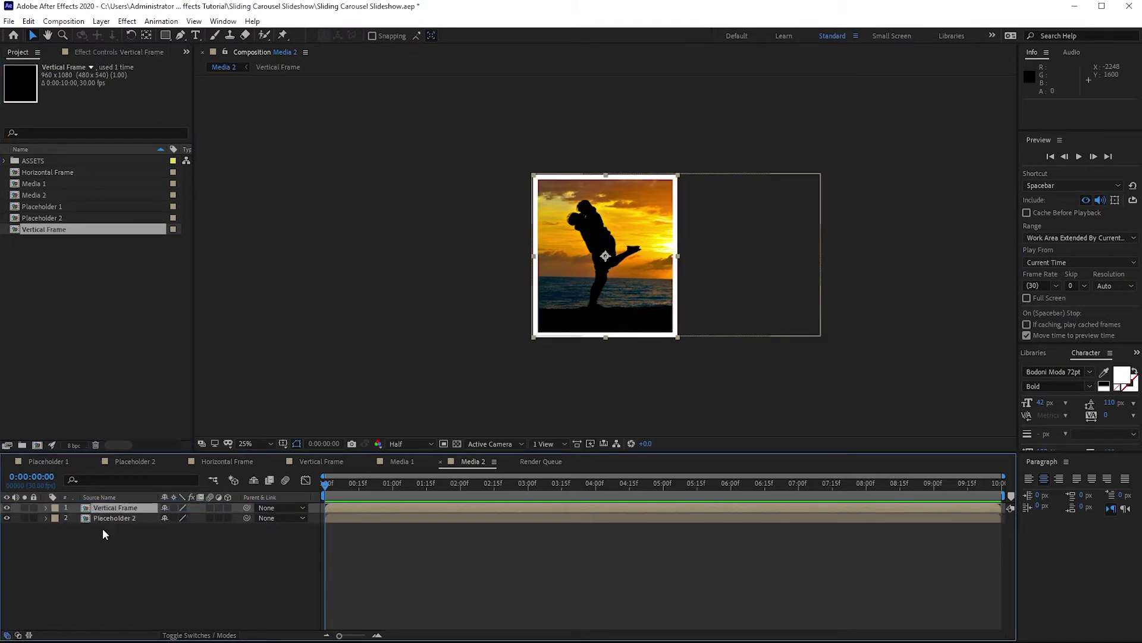
Apply a Drop Shadow effect to the Vertical Frame layer with Distance 10 and Softness 10.
click(127, 20)
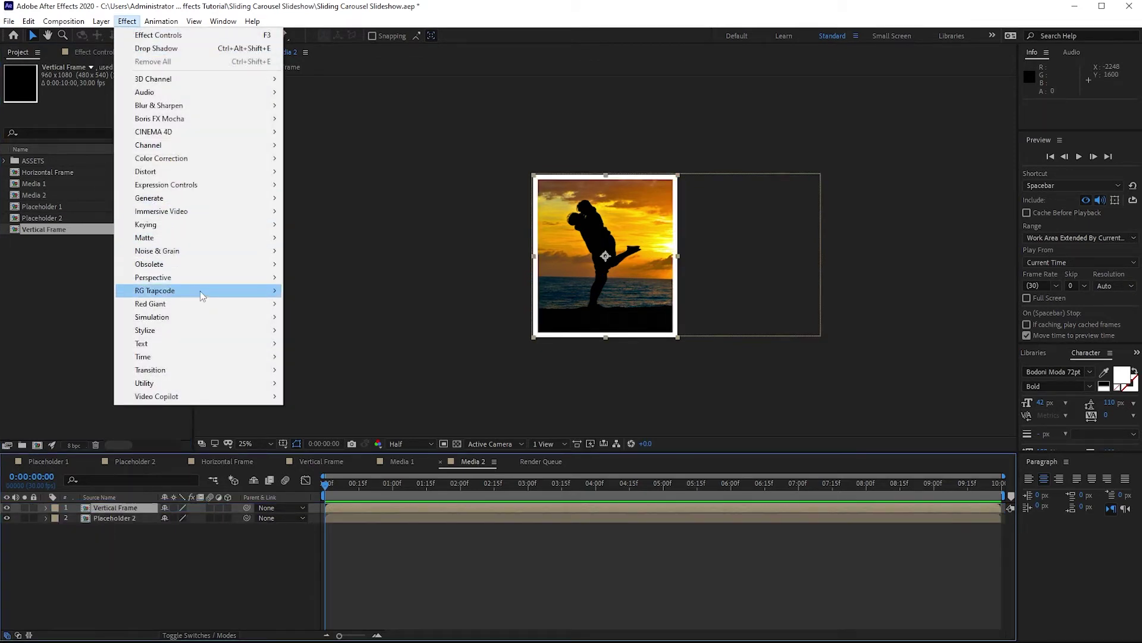
mouse_move(197, 277)
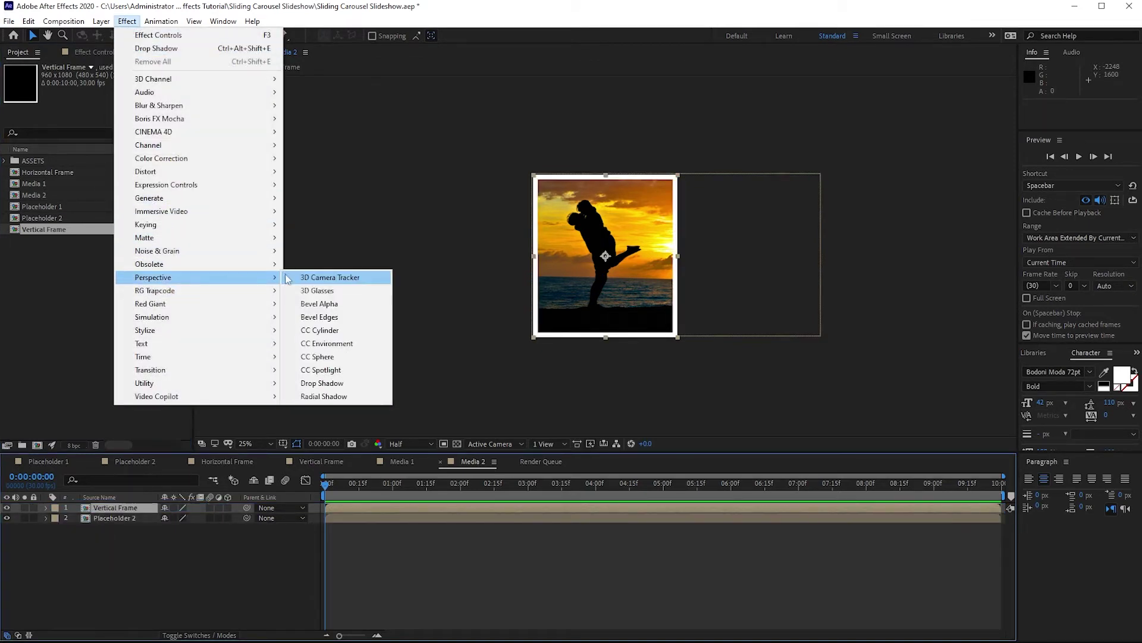
click(321, 383)
click(114, 143)
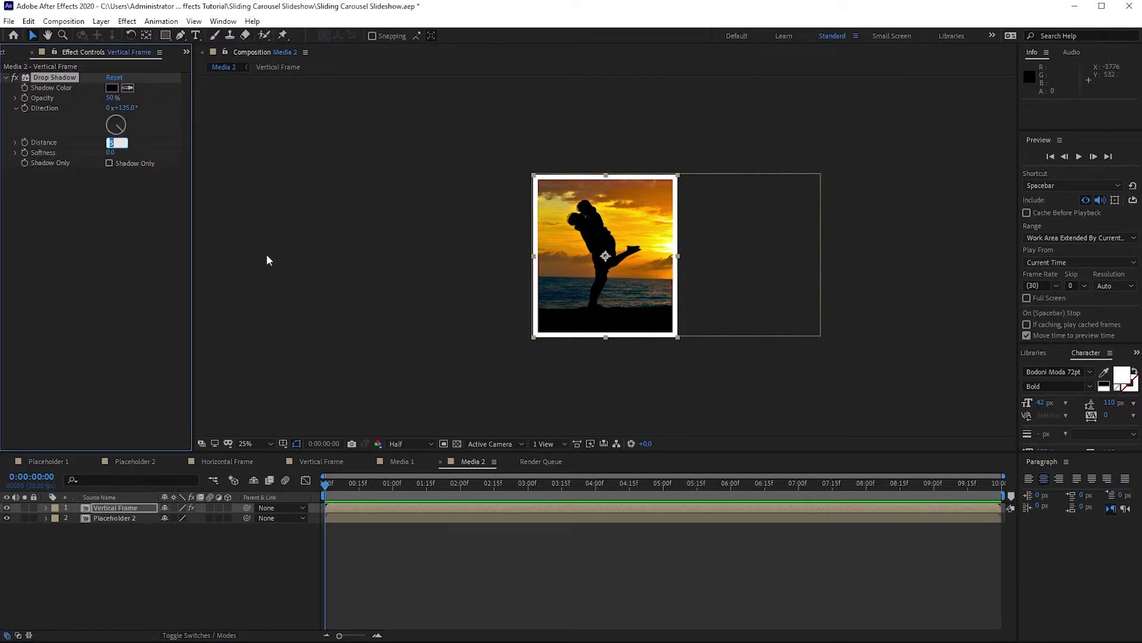
text(10)
click(110, 152)
text(10)
click(166, 324)
Create a new composition called Horizontal Shape, 1500 px wide and 420 px high.
click(64, 22)
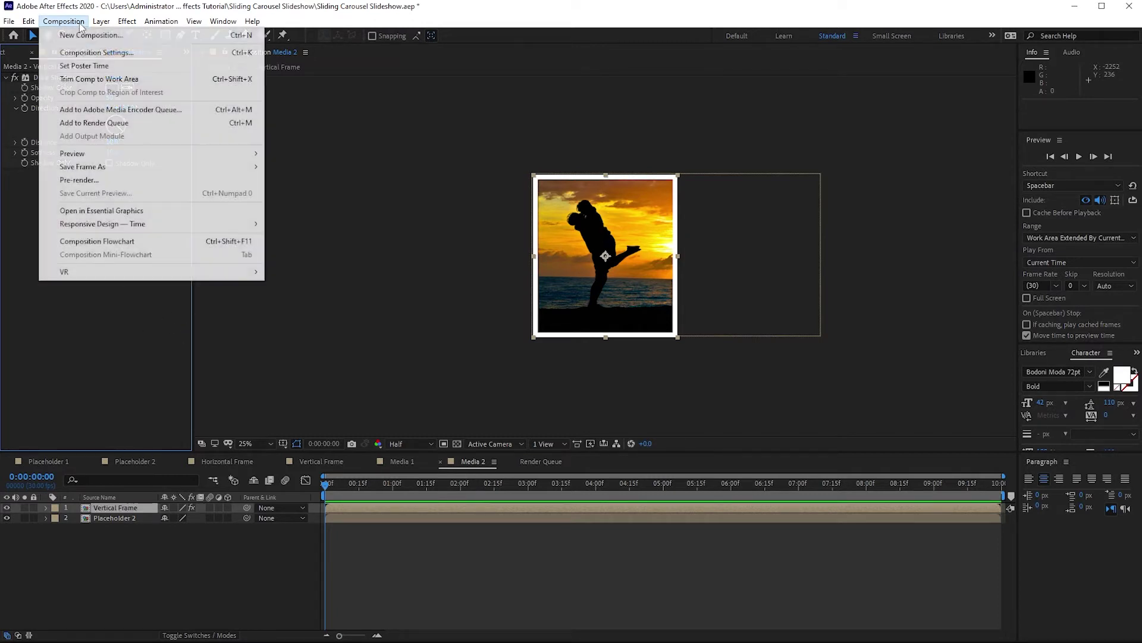
click(95, 53)
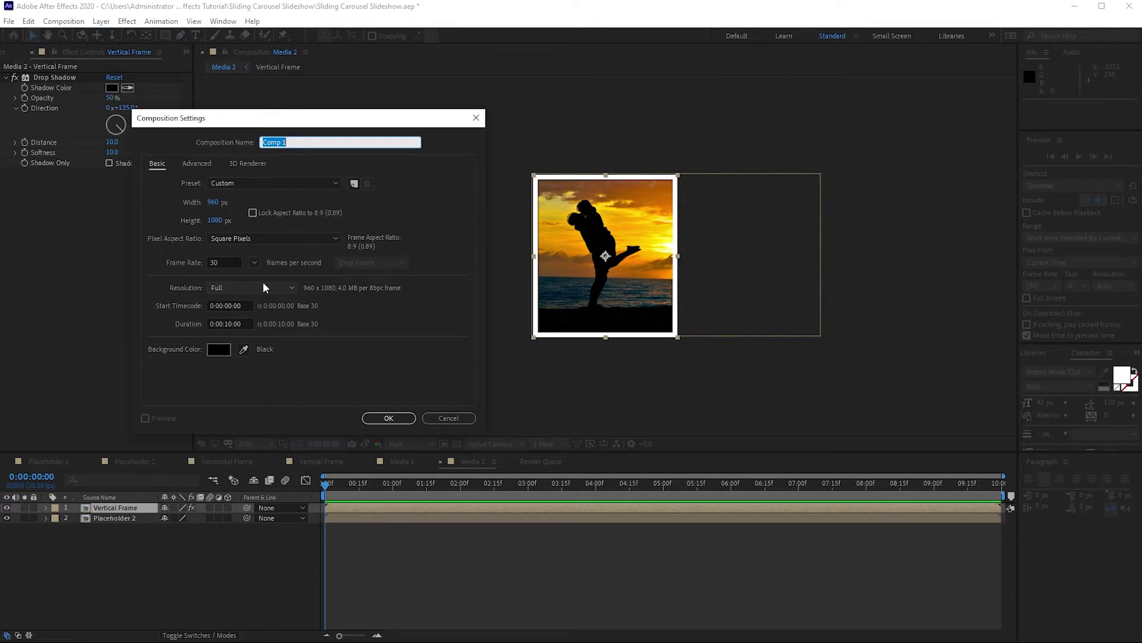
text(Horizontal S)
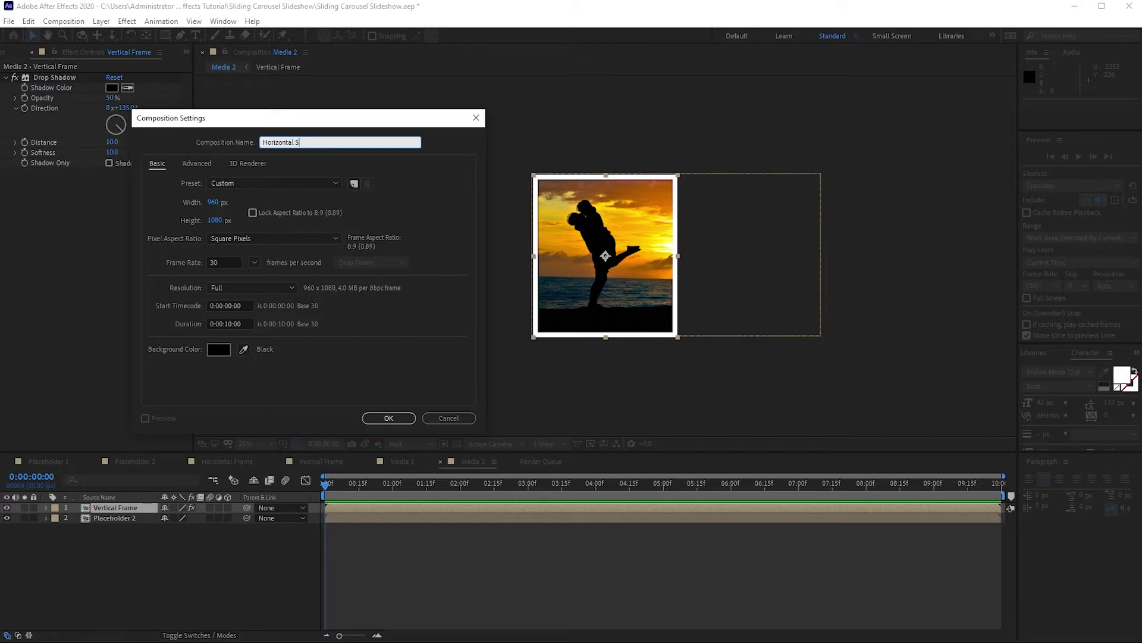
text(hape)
click(213, 202)
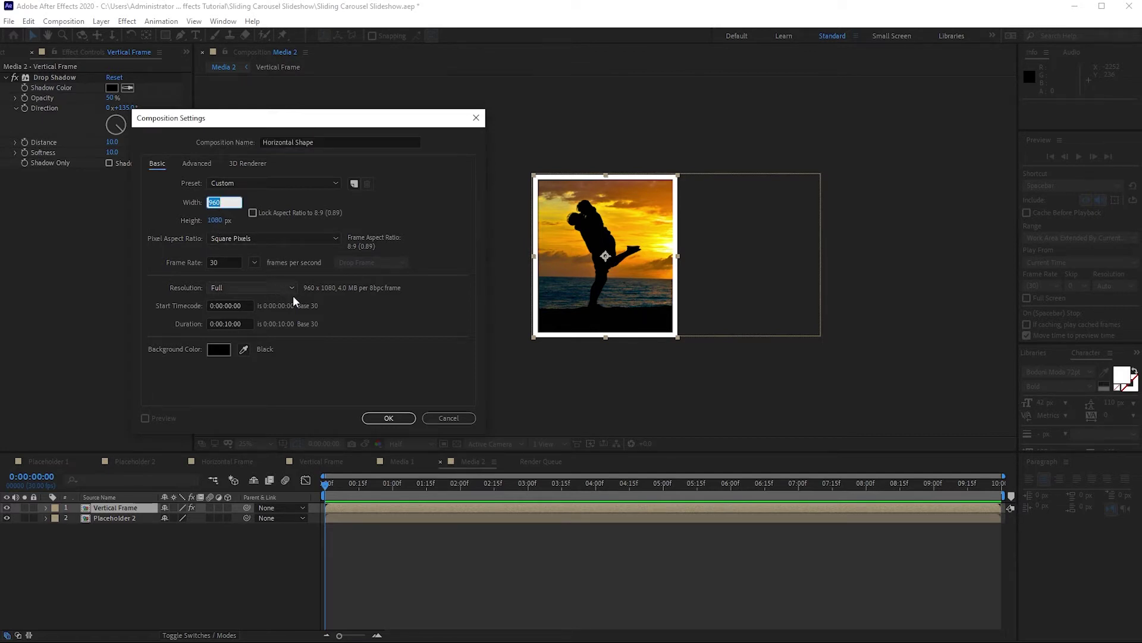
text(1500)
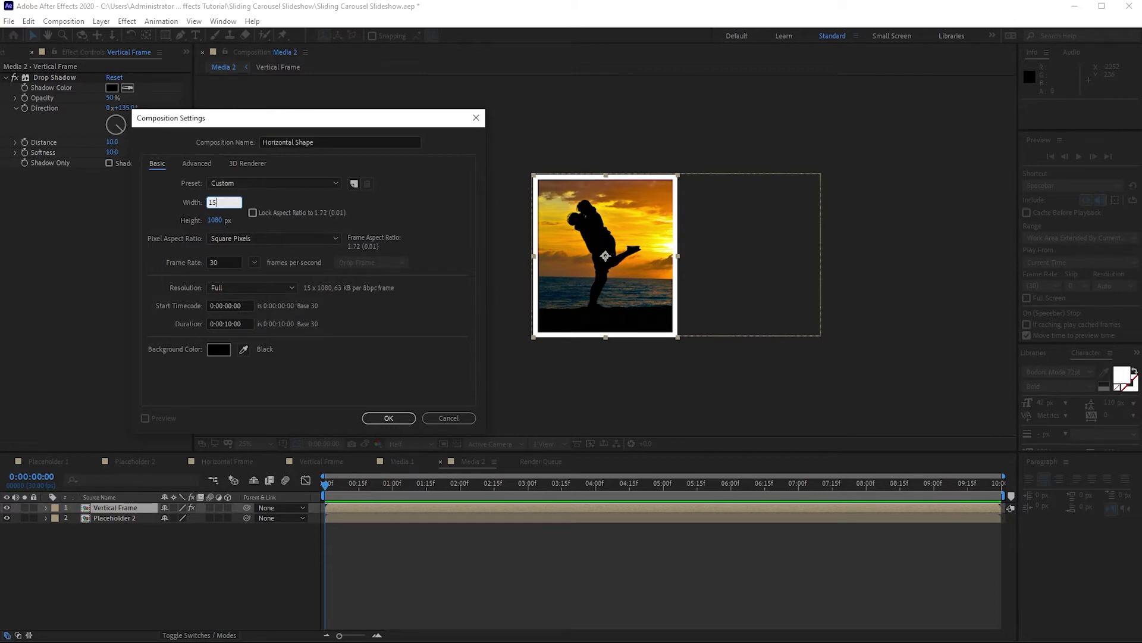
click(216, 220)
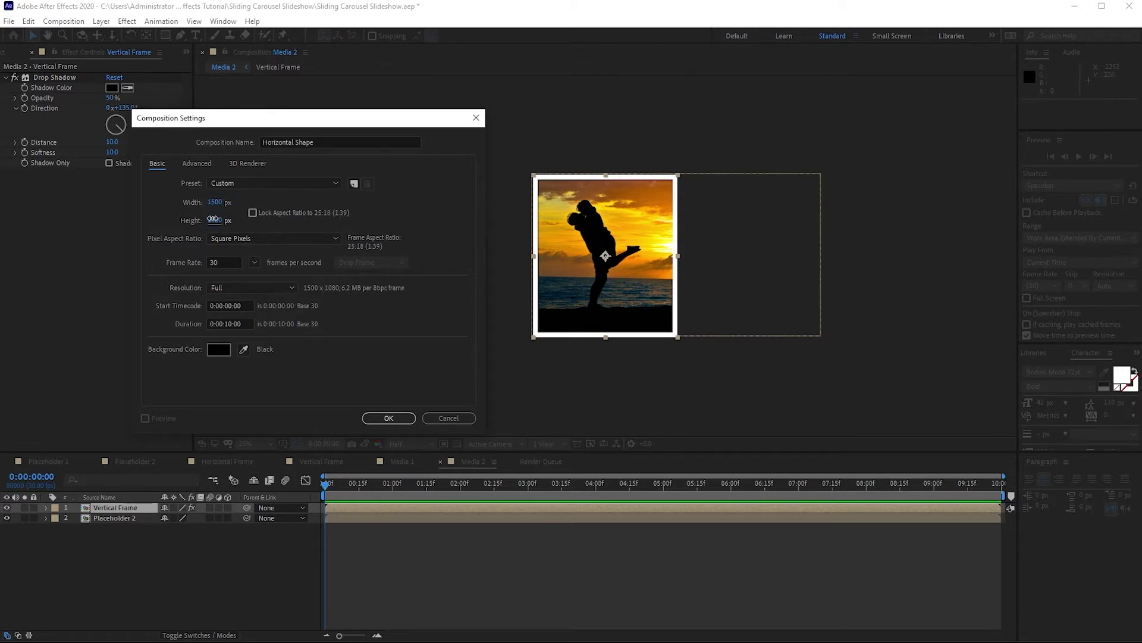
text(420)
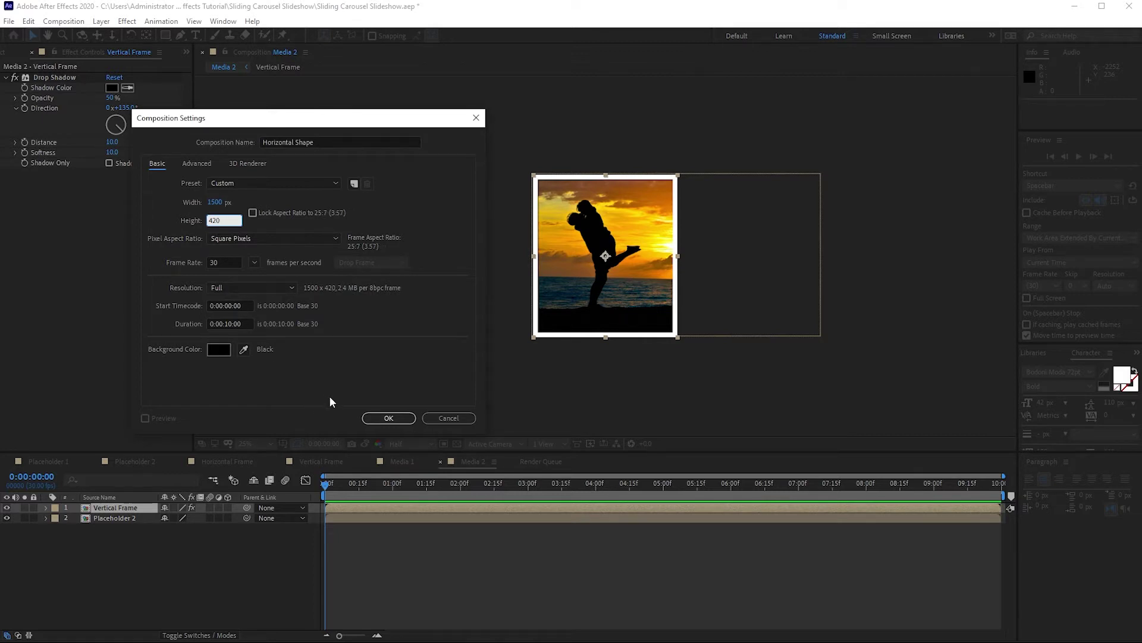
click(388, 418)
Add a shape layer to Horizontal Shape with a rectangle filling the whole composition.
click(15, 55)
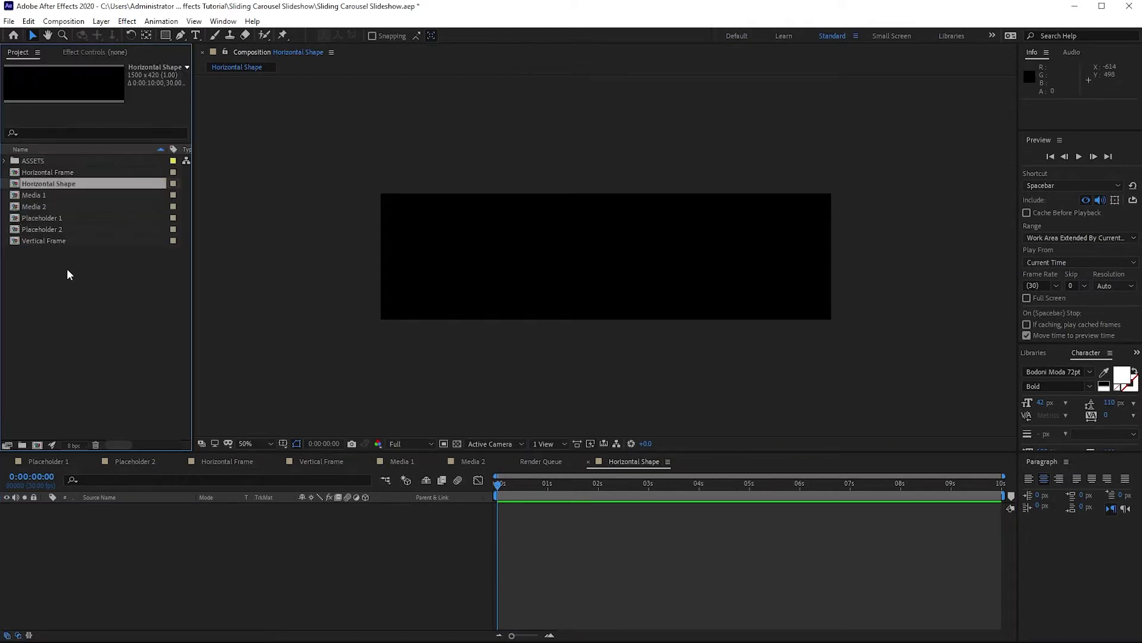
click(85, 328)
click(99, 23)
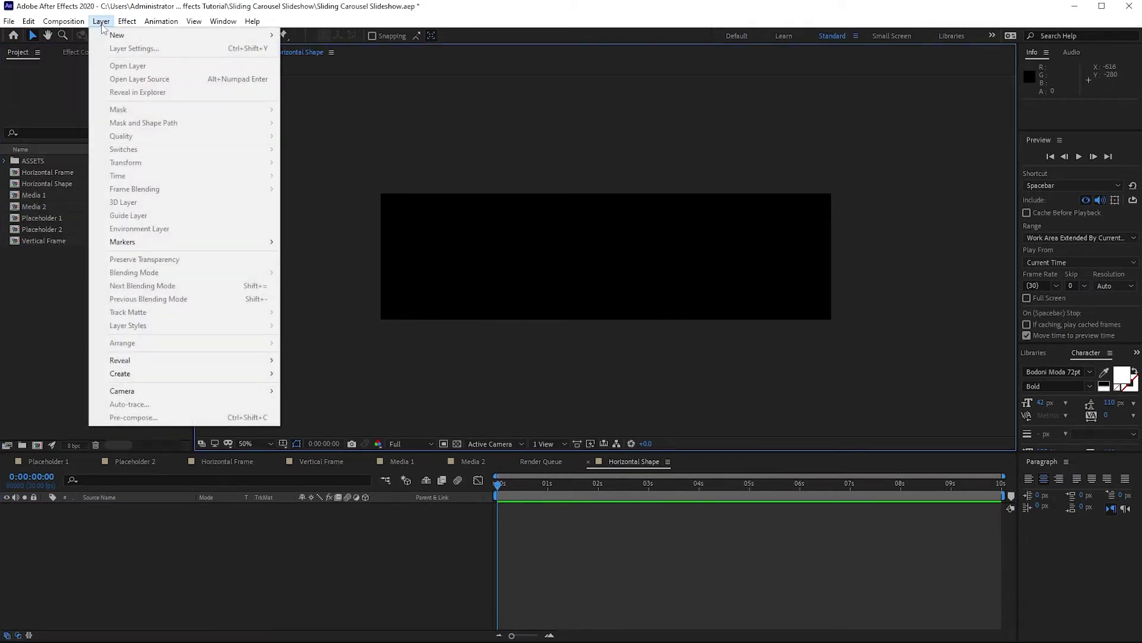
mouse_move(119, 35)
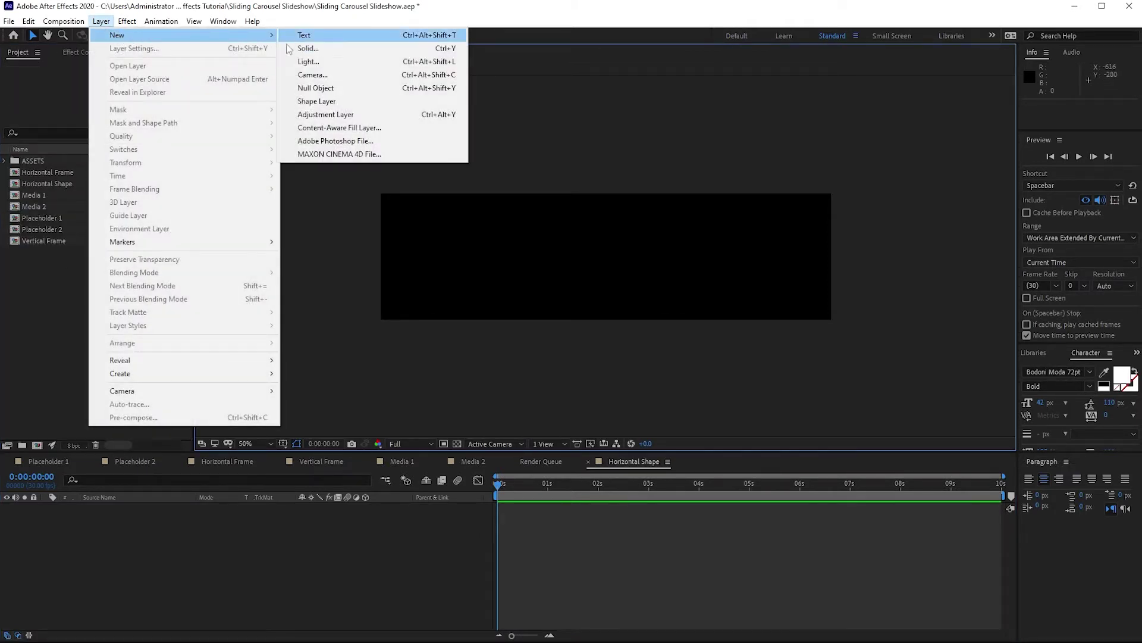
click(316, 102)
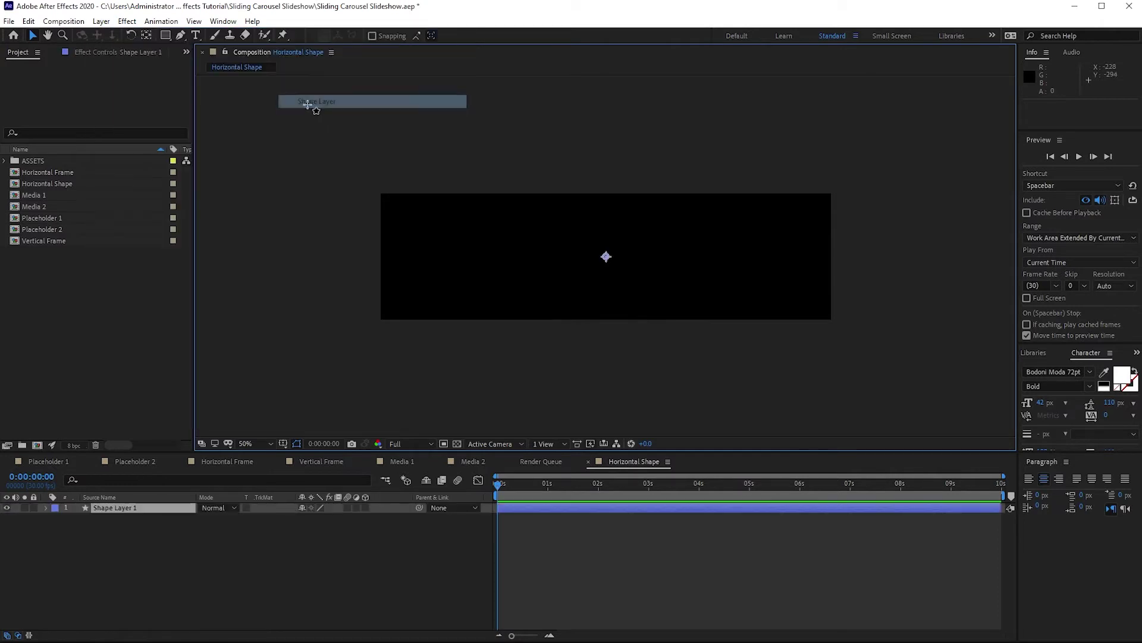
double_click(167, 35)
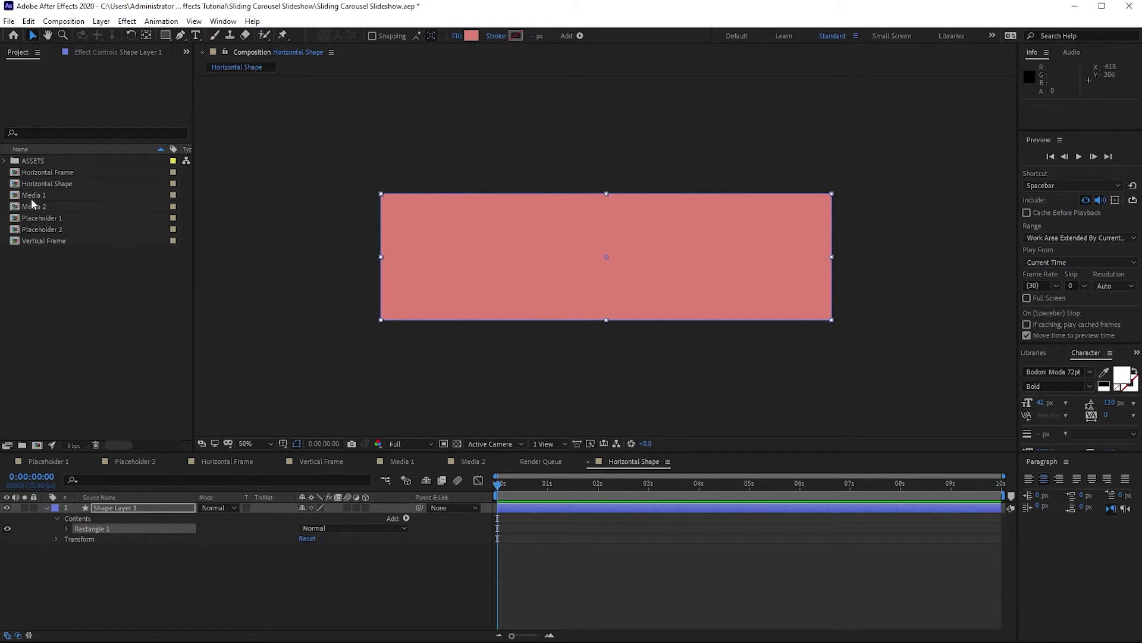
Place Media 1 above the shape layer in Horizontal Shape and scale it to 39%.
drag(31, 196, 69, 507)
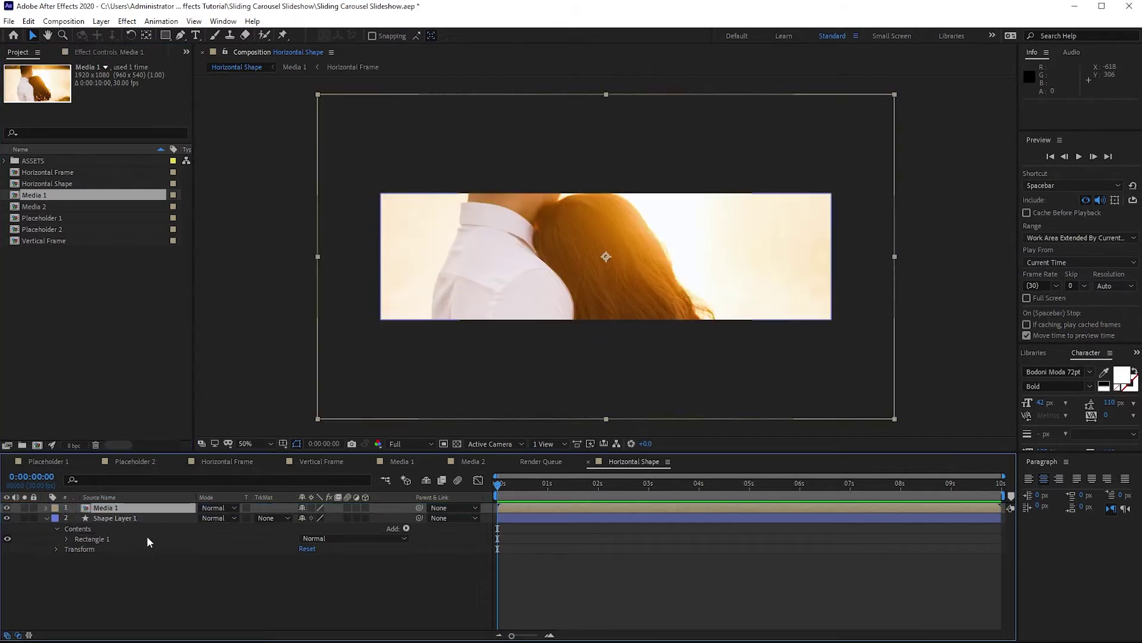
key(s)
mouse_move(316, 518)
mouse_down()
mouse_move(294, 537)
mouse_move(307, 538)
mouse_up()
click(308, 577)
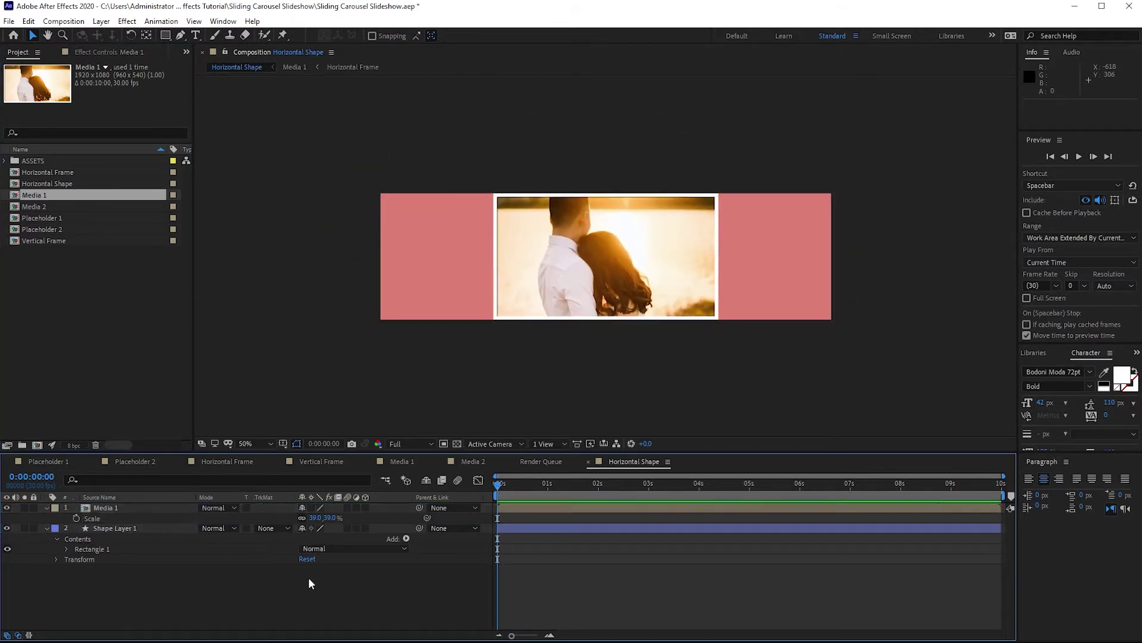
Place Media 2 above Media 1 in Horizontal Shape and scale it to 39%.
drag(29, 206, 84, 504)
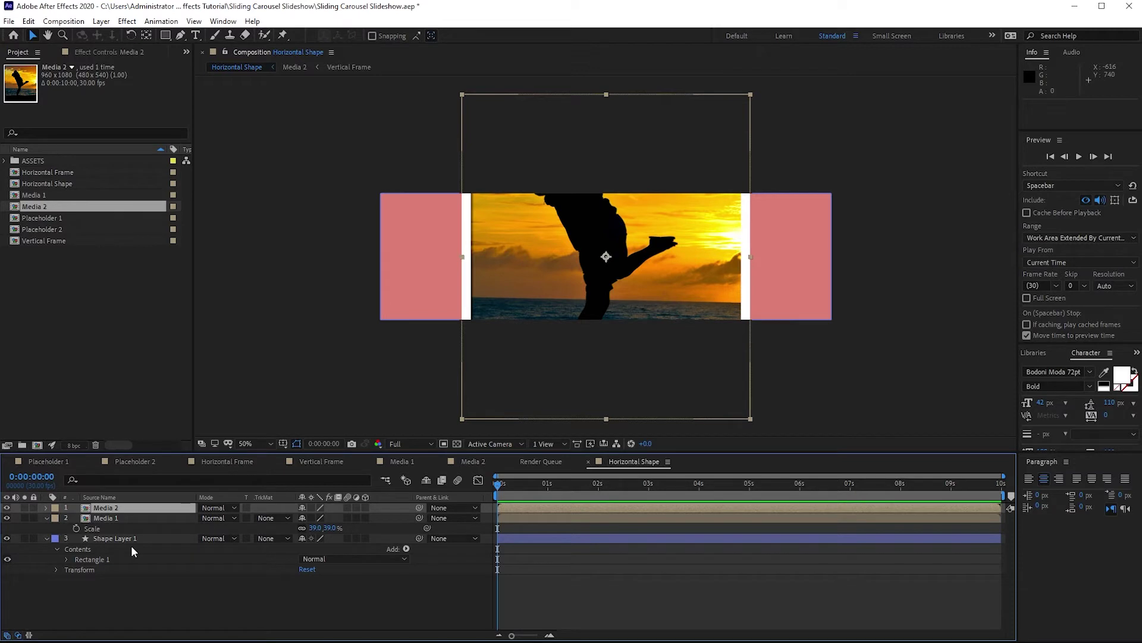
key(s)
click(318, 518)
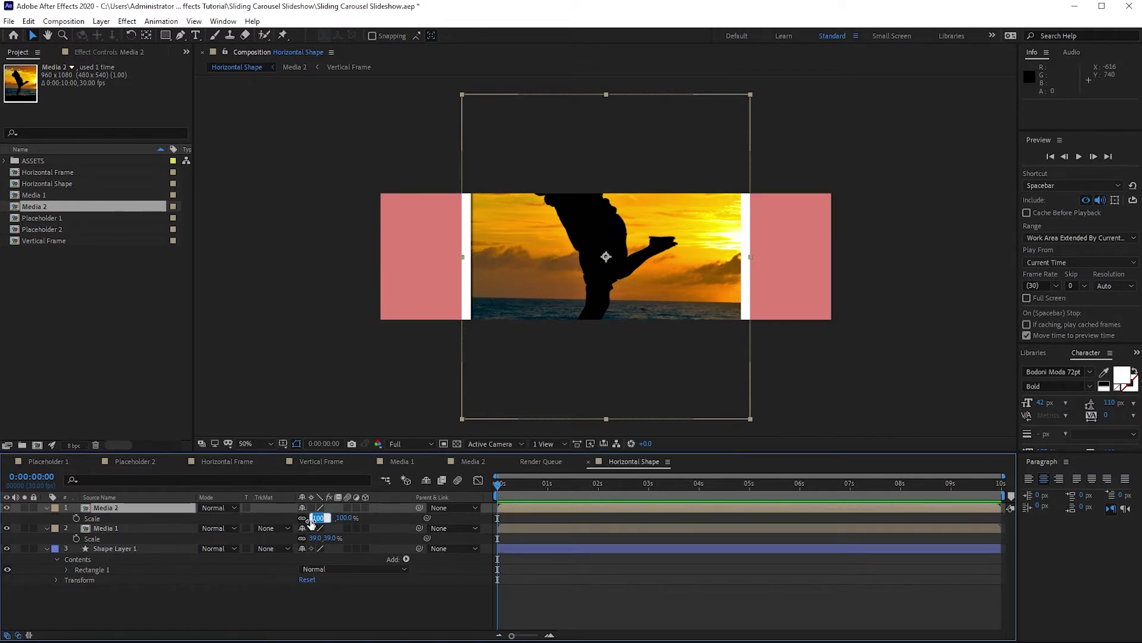
text(39)
key(Return)
Move Media 2 to the right end of the strip at X position 1312 and Media 1 to X position 645.
click(70, 507)
shift+click(108, 530)
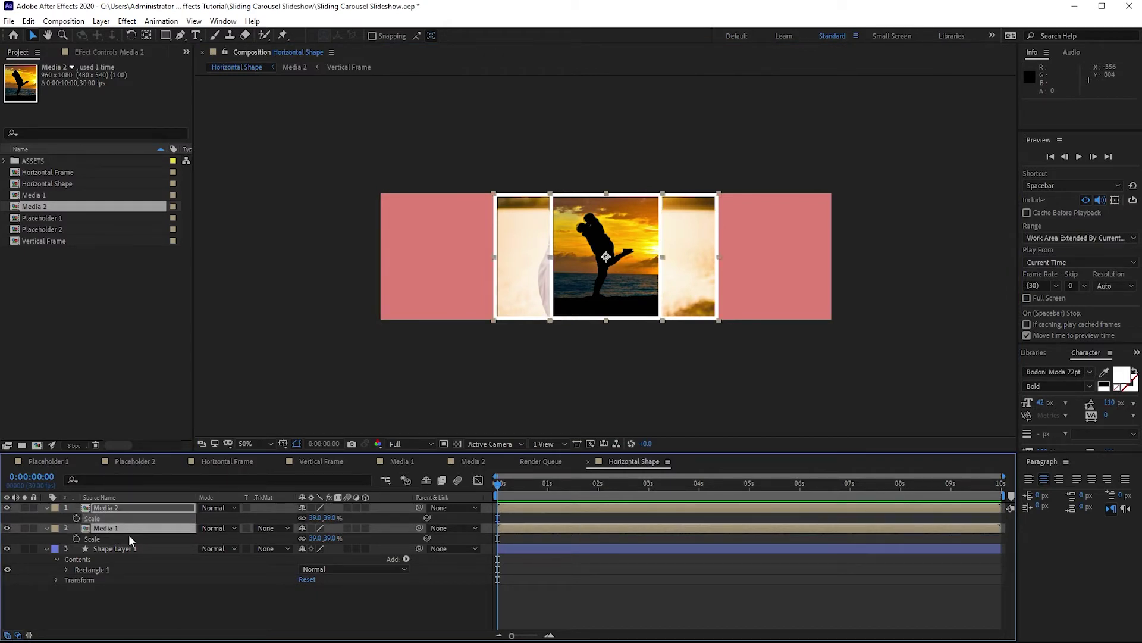
key(p)
click(144, 617)
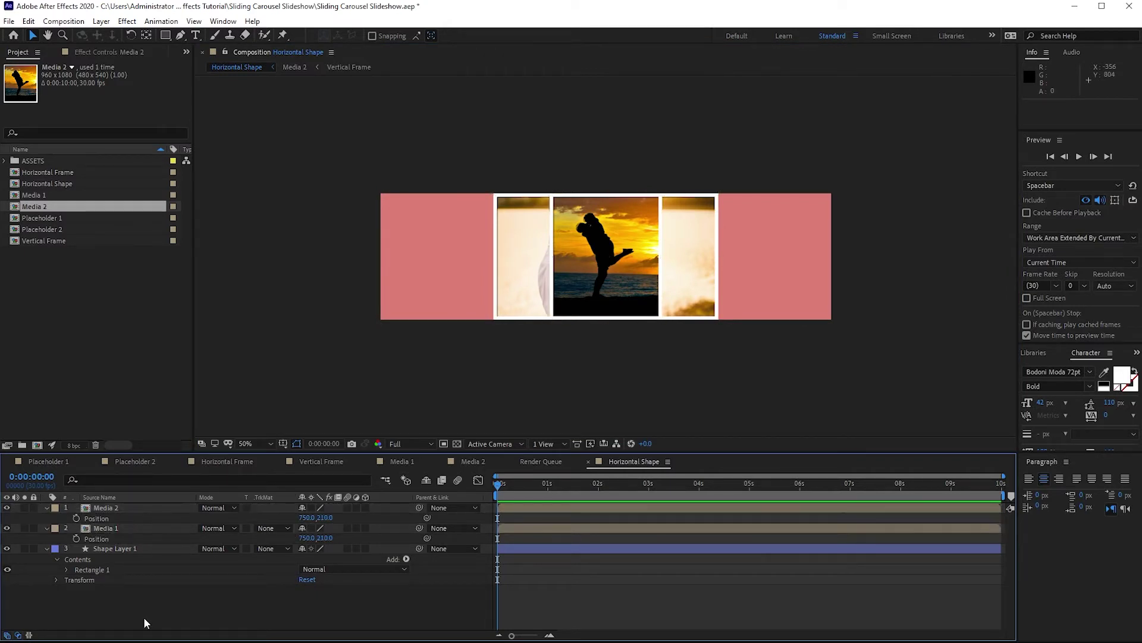
click(309, 538)
drag(310, 539, 225, 539)
drag(310, 517, 592, 471)
drag(310, 537, 298, 573)
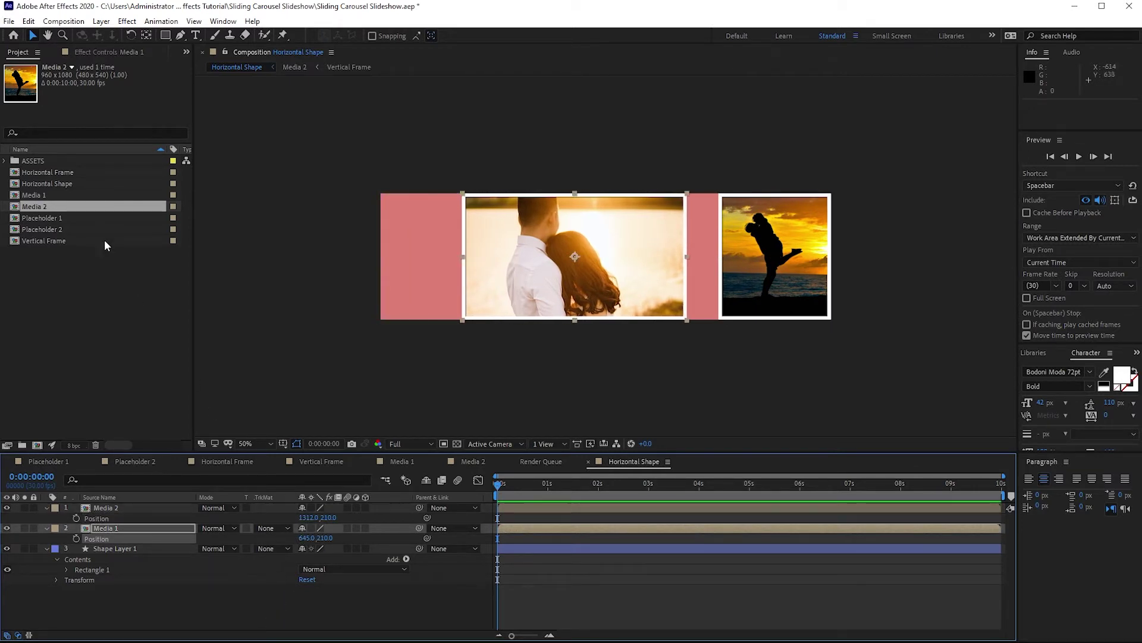
Create a new composition named Tagline at 1500 x 420 px.
click(64, 21)
click(89, 33)
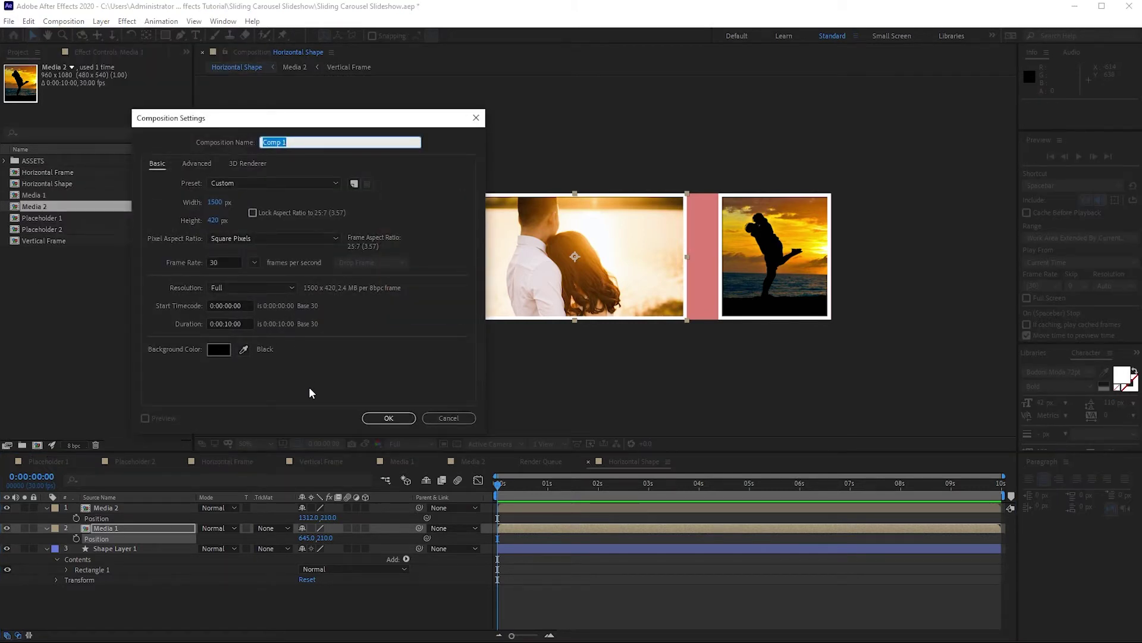
text(Tagline)
click(389, 418)
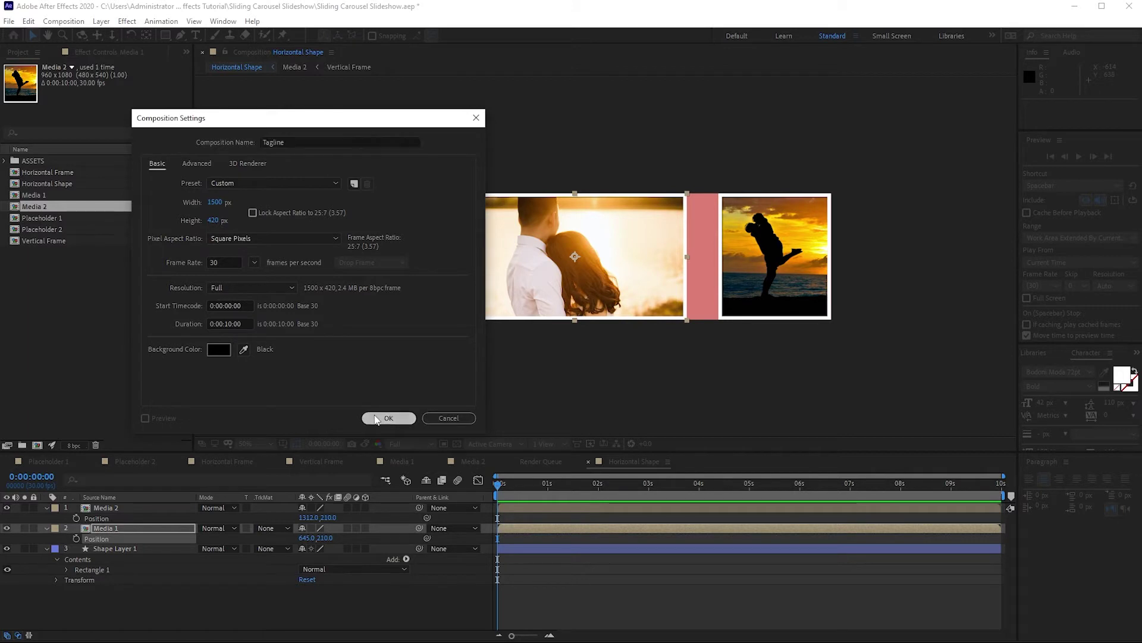
Draw a four-sided Pen tool shape covering the Tagline composition with a slanted right edge, and level its bottom edge.
click(182, 34)
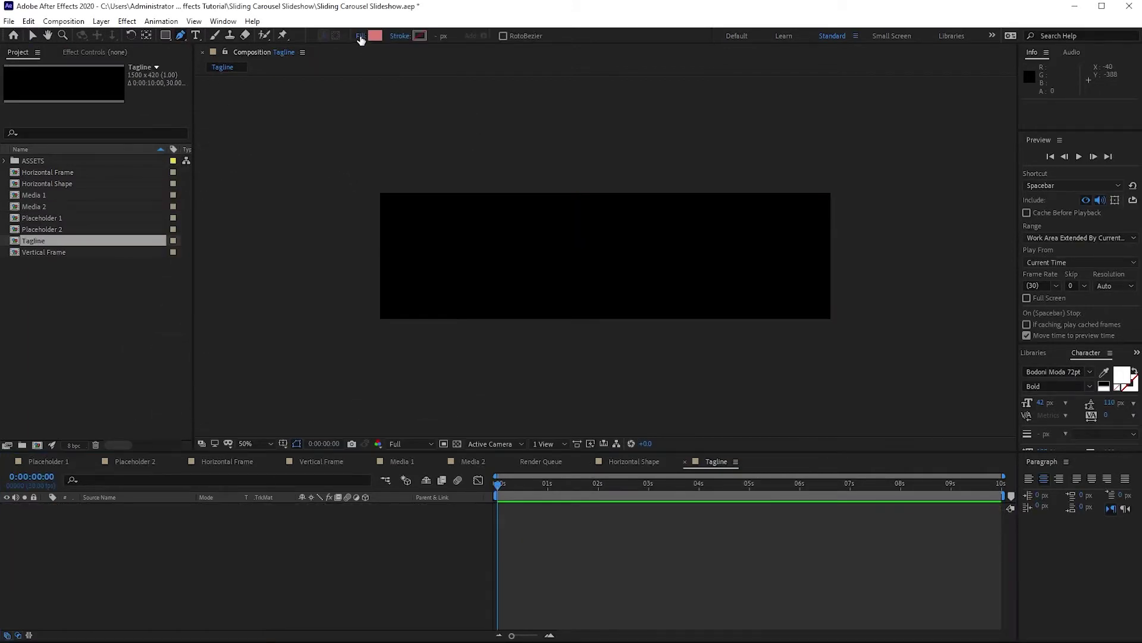
click(381, 196)
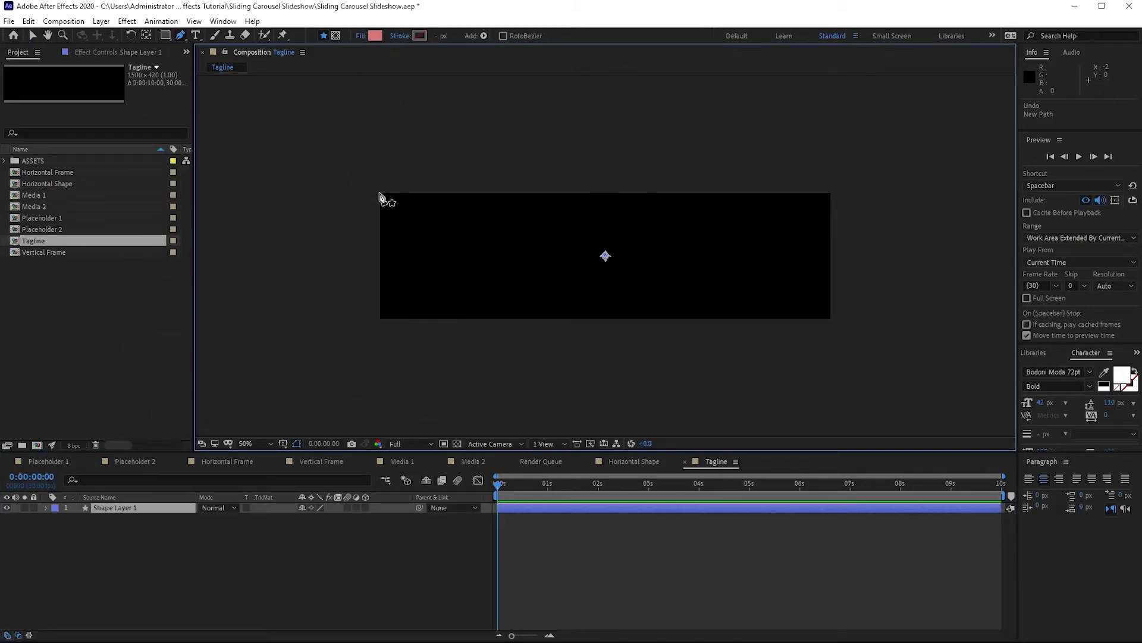
click(379, 321)
click(832, 322)
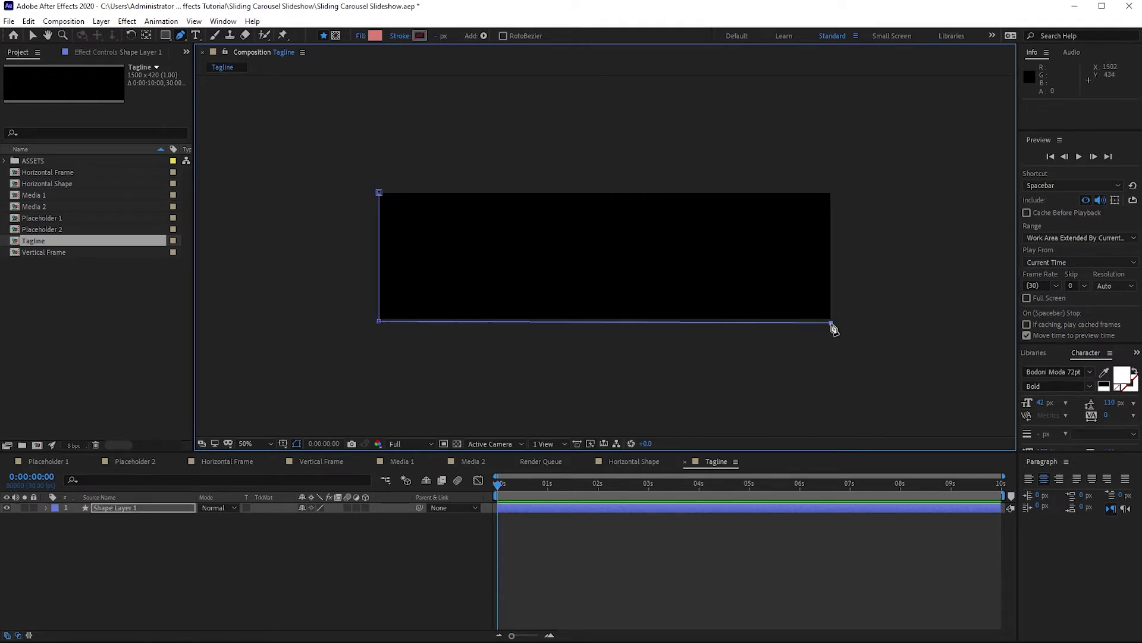
click(772, 191)
click(380, 193)
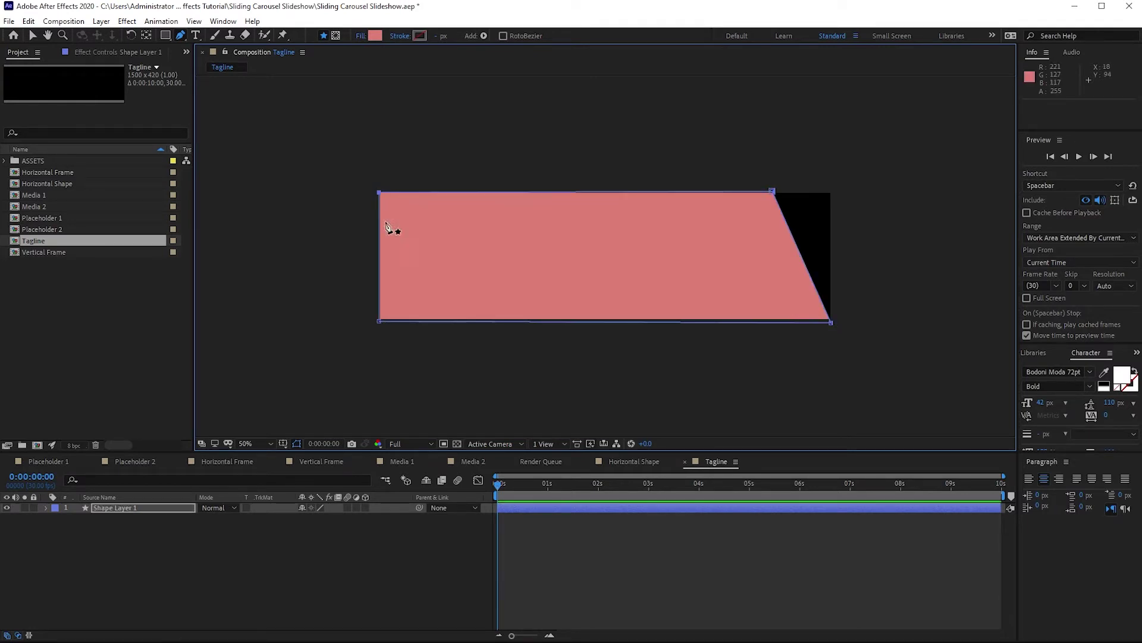
click(831, 322)
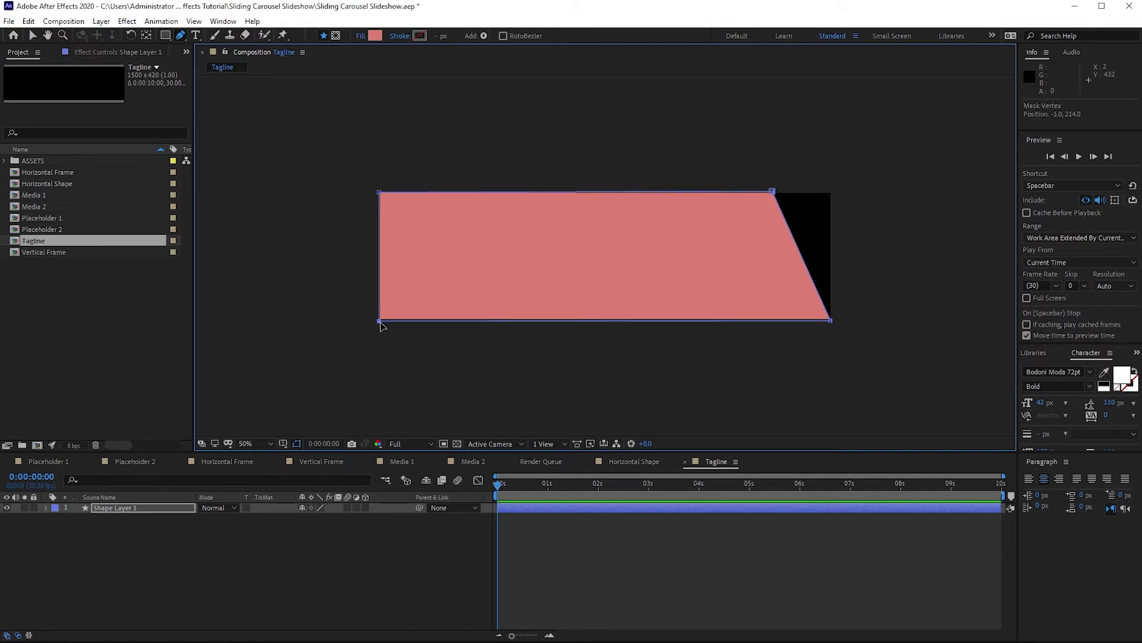
Add a text layer reading SLIDING on the pink shape in the Tagline composition.
key(ctrl+alt+shift+t)
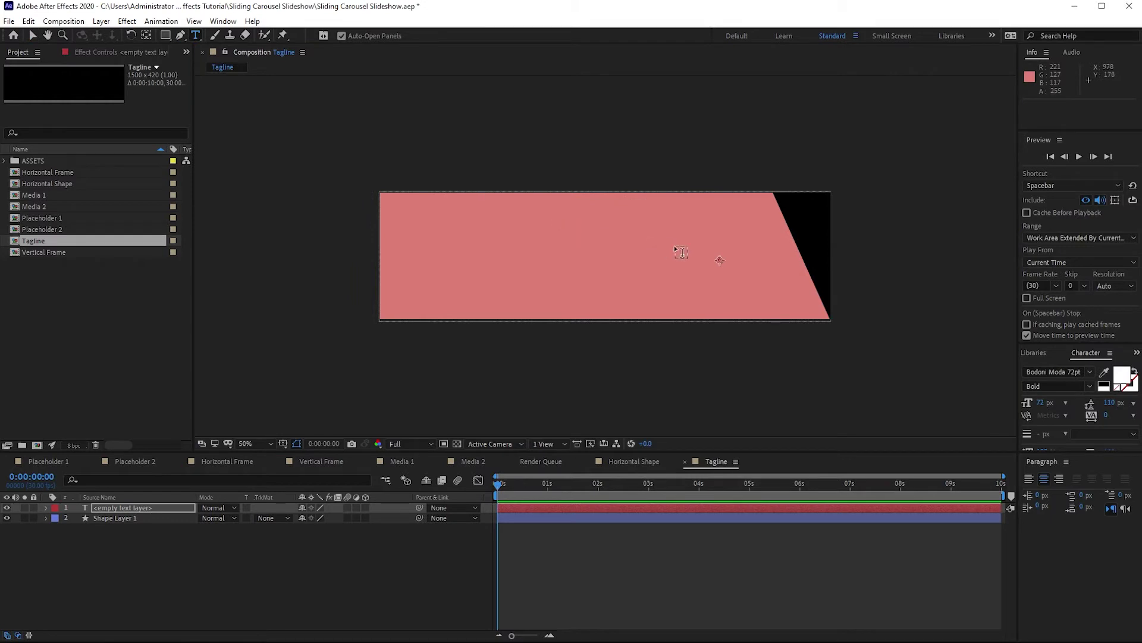
click(682, 250)
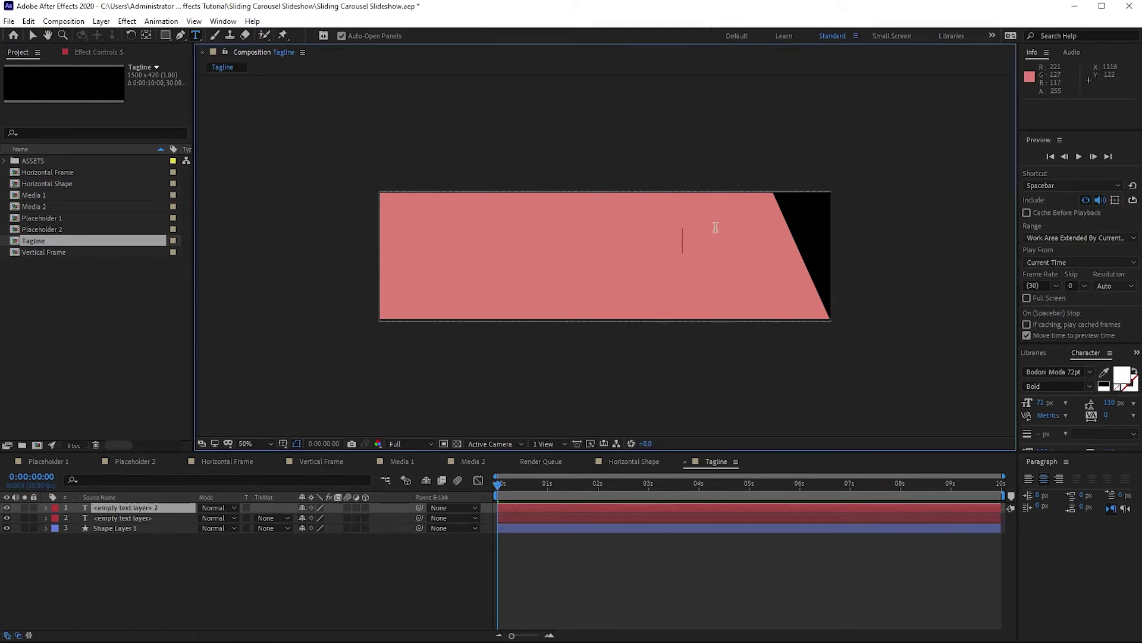
text(SLID)
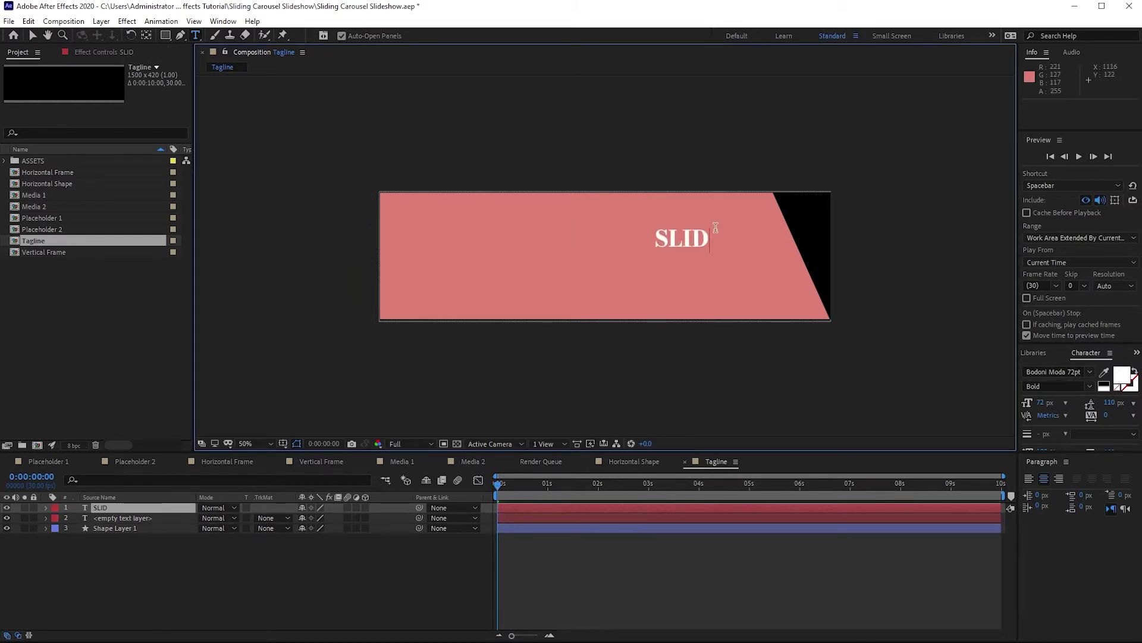
text(ING)
key(Escape)
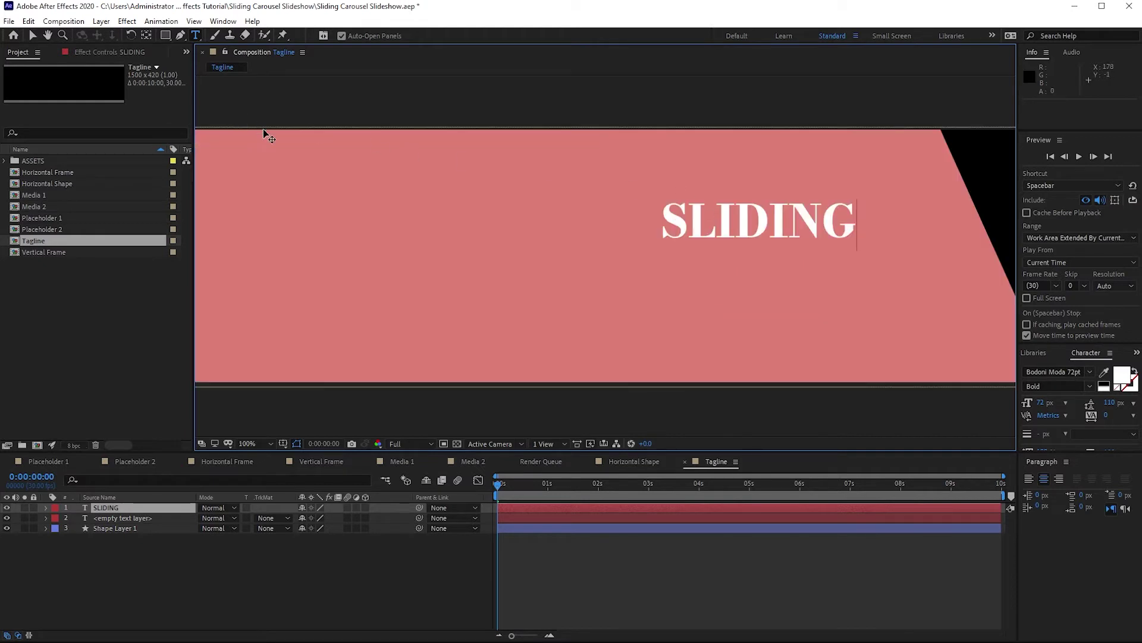
key(v)
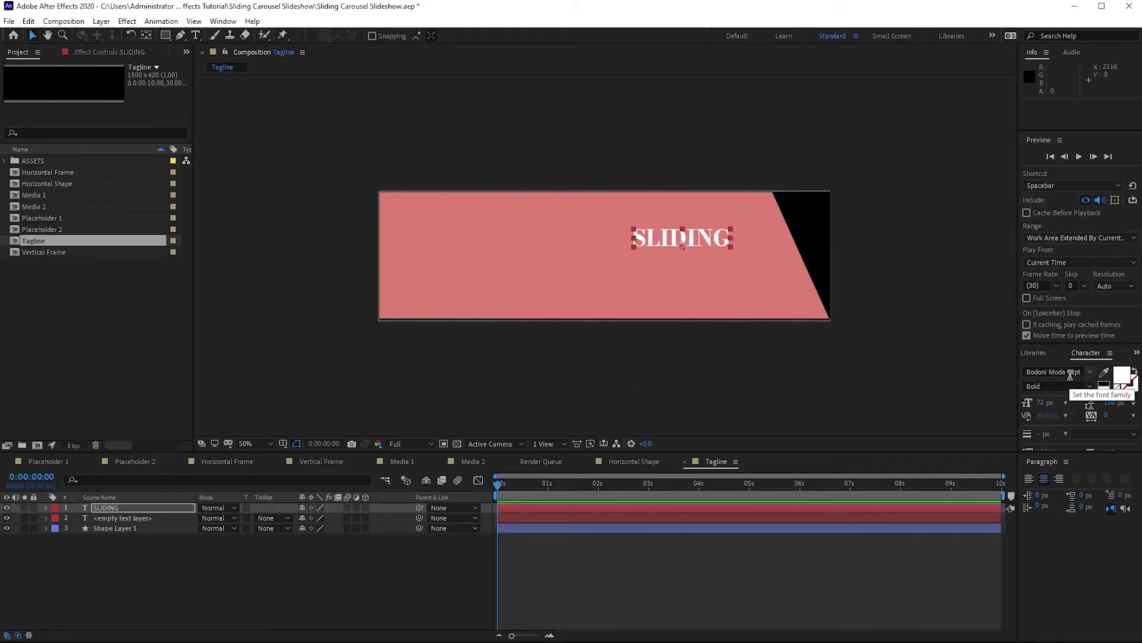
Set the SLIDING text to 48 px and move it near the slanted edge, to about position 1238, 220.
click(1066, 403)
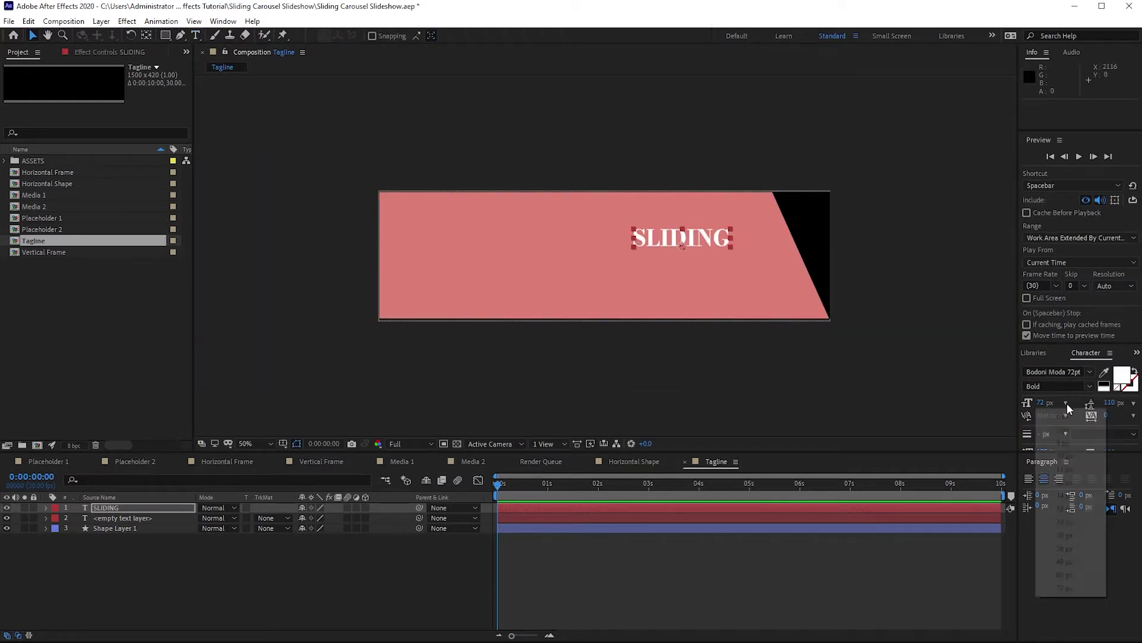
click(1073, 561)
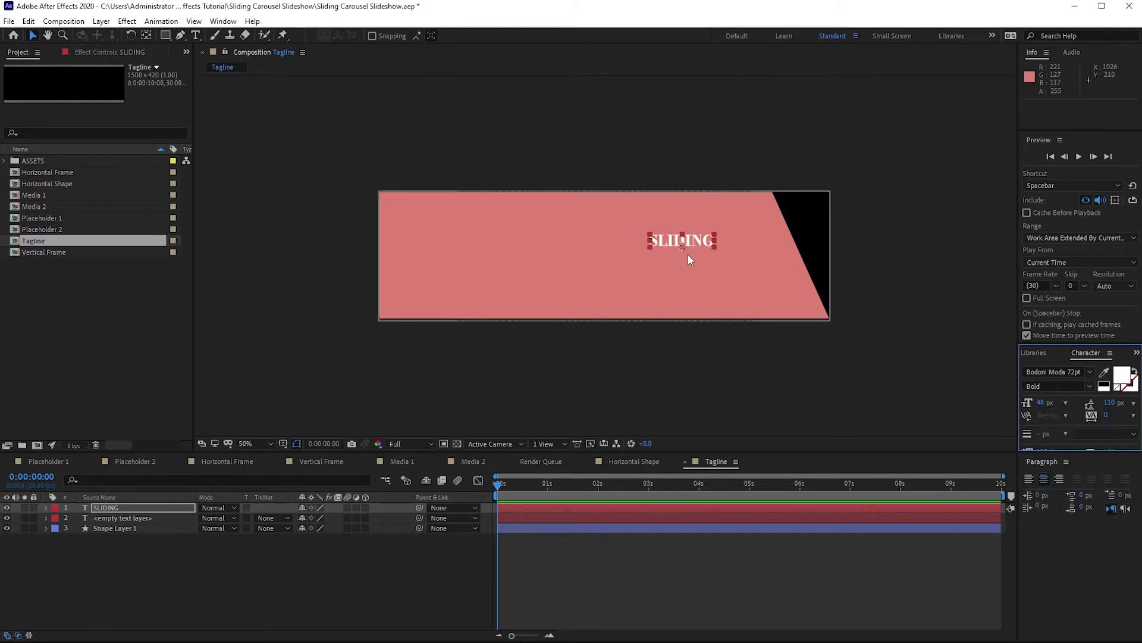
drag(683, 248, 750, 257)
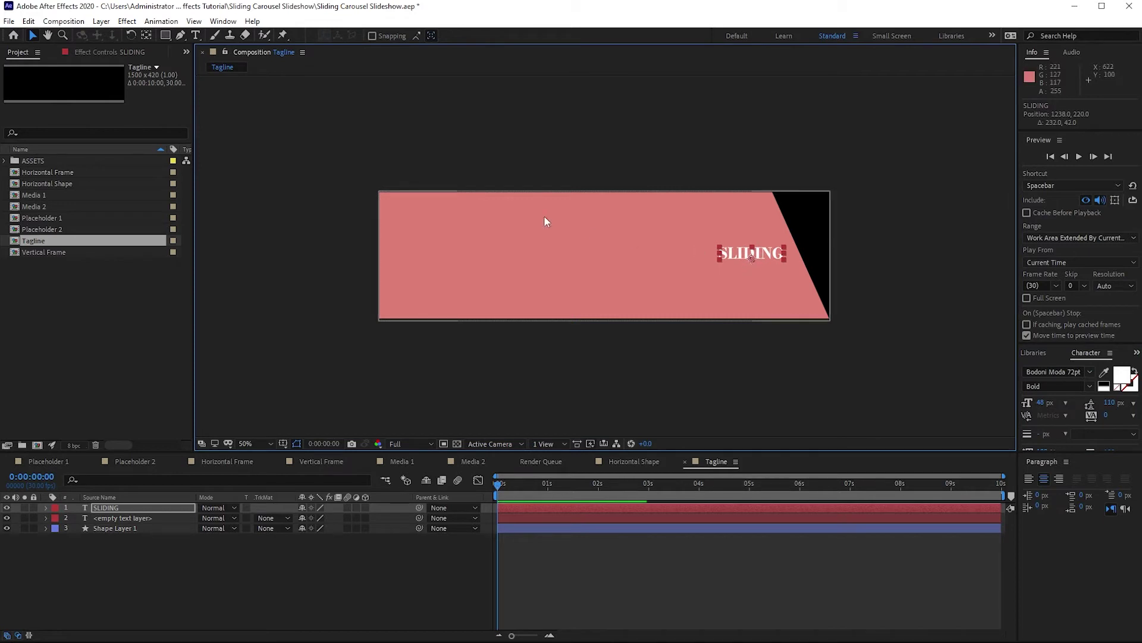
Add a separate text layer reading CAROUSEL below the SLIDING text.
click(196, 35)
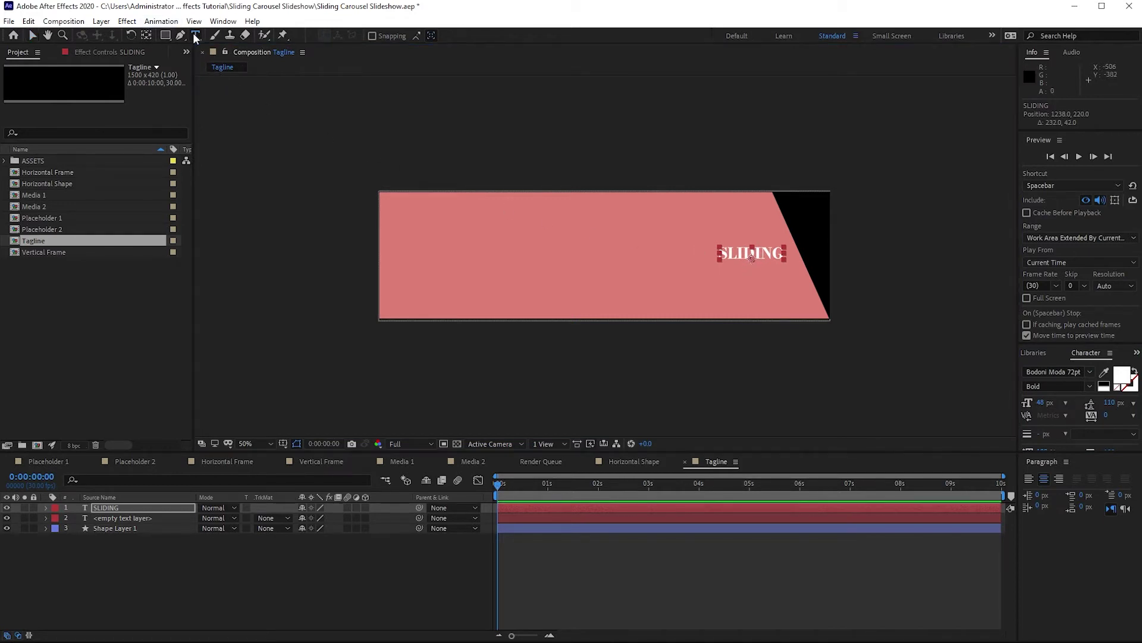
click(678, 277)
text(C)
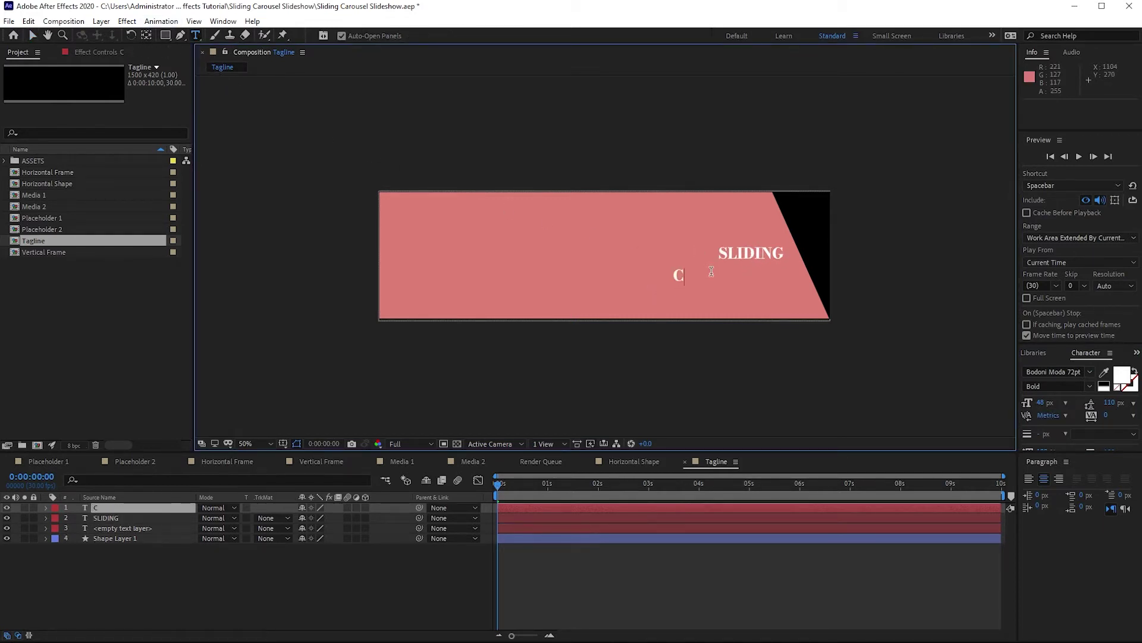
text(AROUSEL)
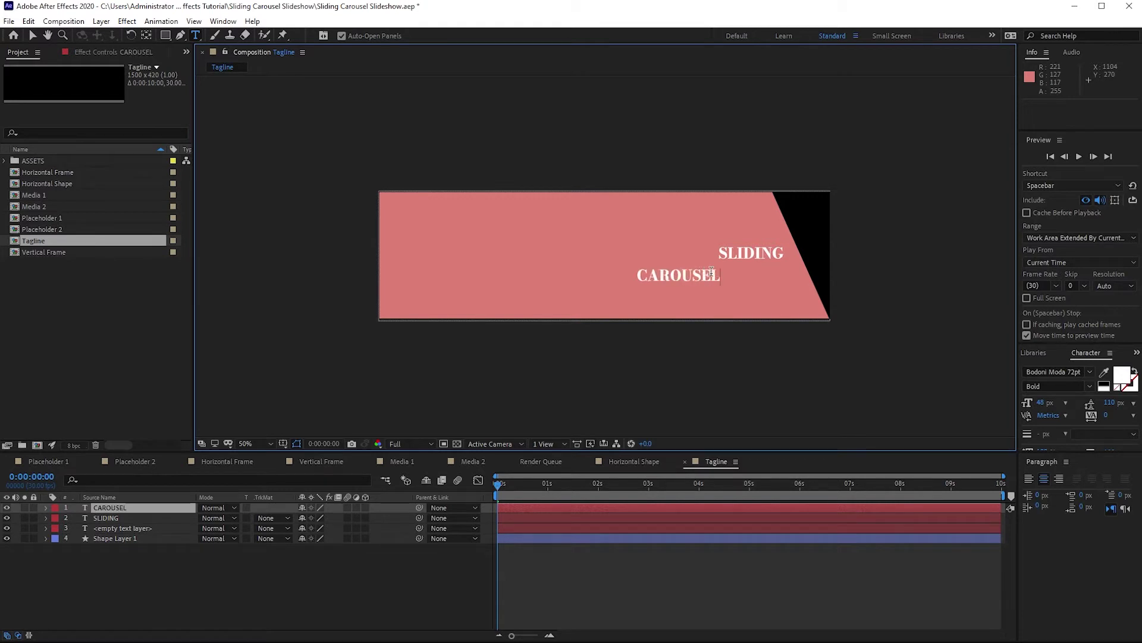
key(Escape)
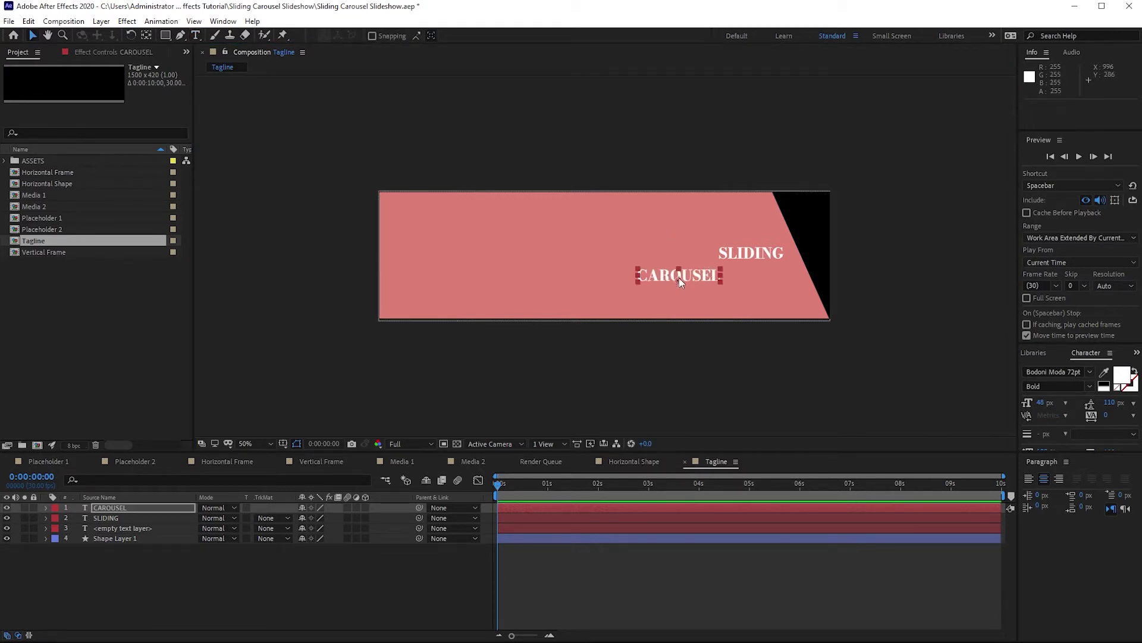
Set the CAROUSEL text to 72 px and place it directly beneath SLIDING, at about position 1192, 308.
drag(679, 278, 750, 280)
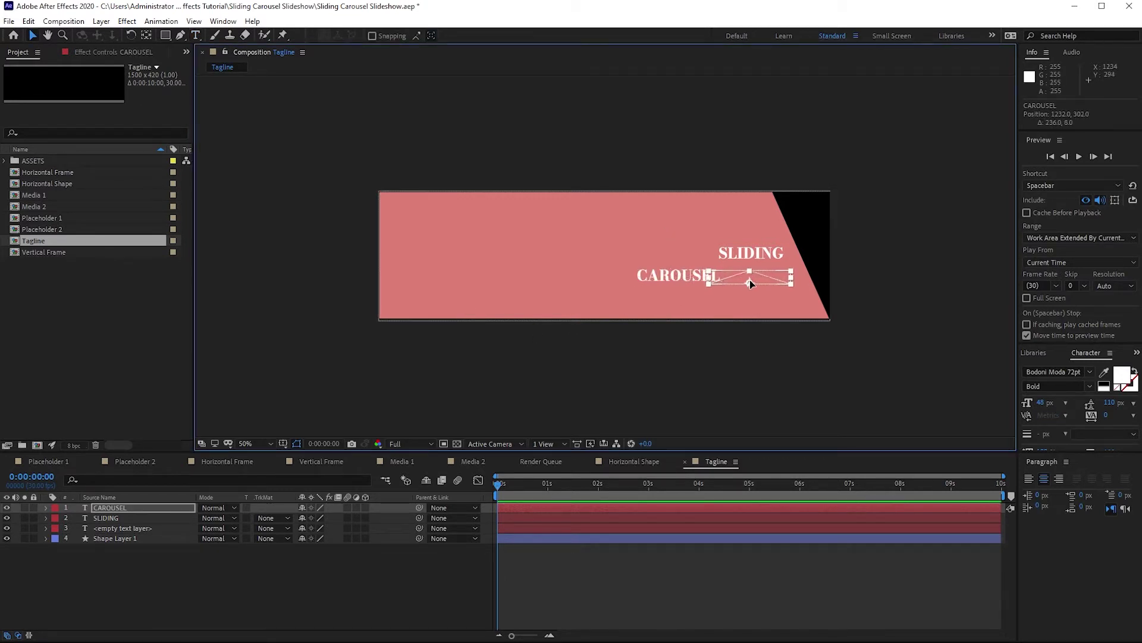
key(Caps_Lock)
click(1066, 403)
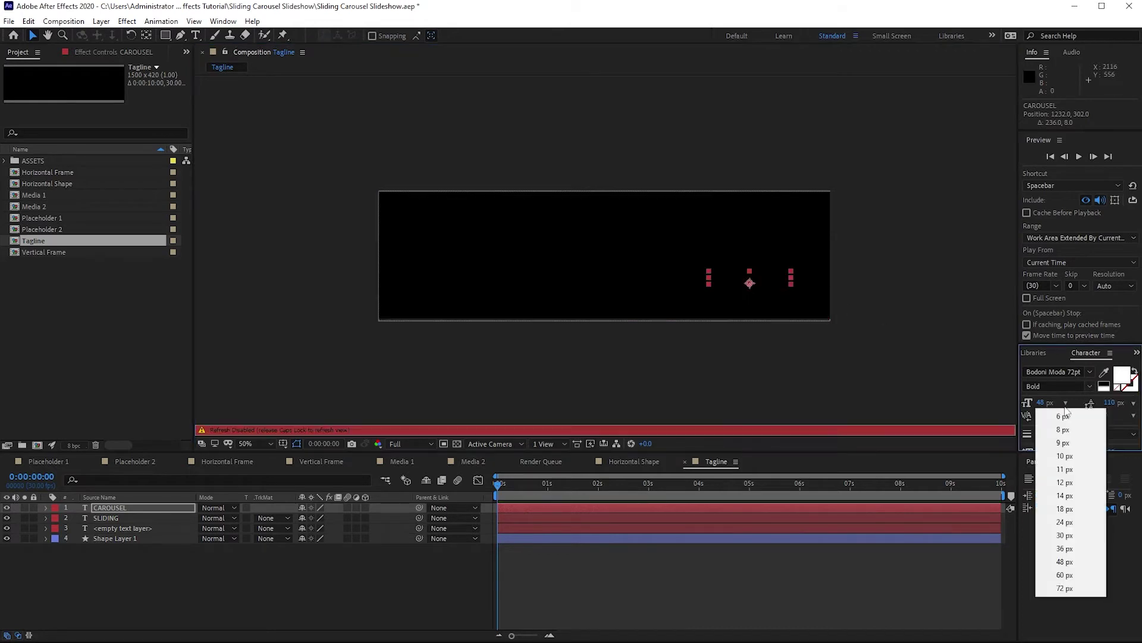
click(1067, 595)
key(Caps_Lock)
drag(747, 281, 735, 282)
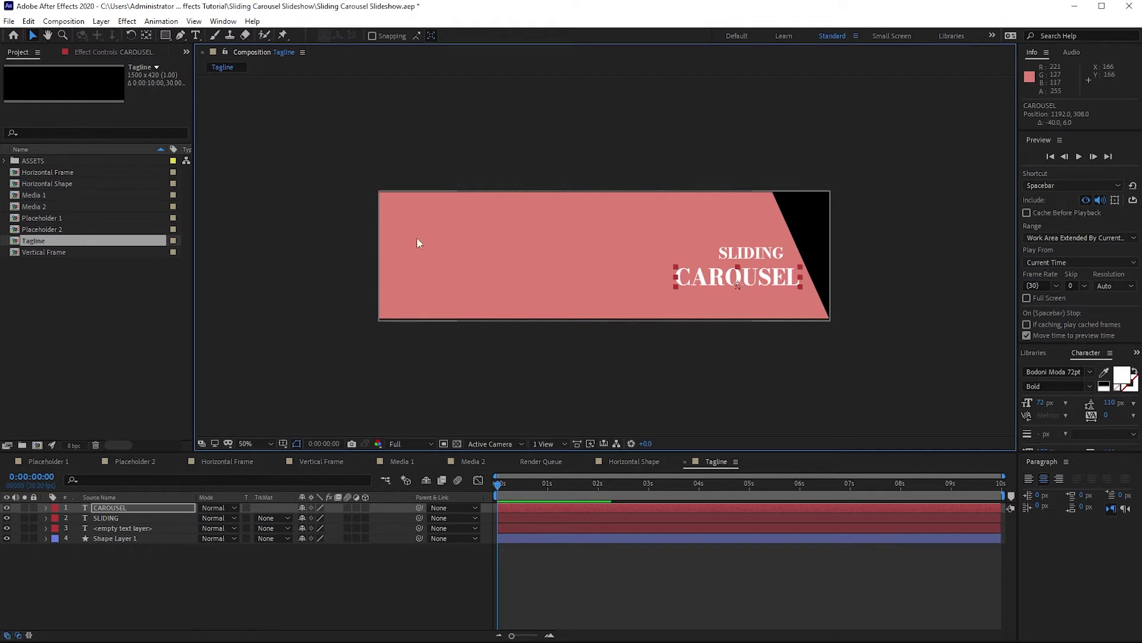
Add a third text layer reading SLIDESHOW in the lower part of the pink shape.
click(196, 35)
click(684, 294)
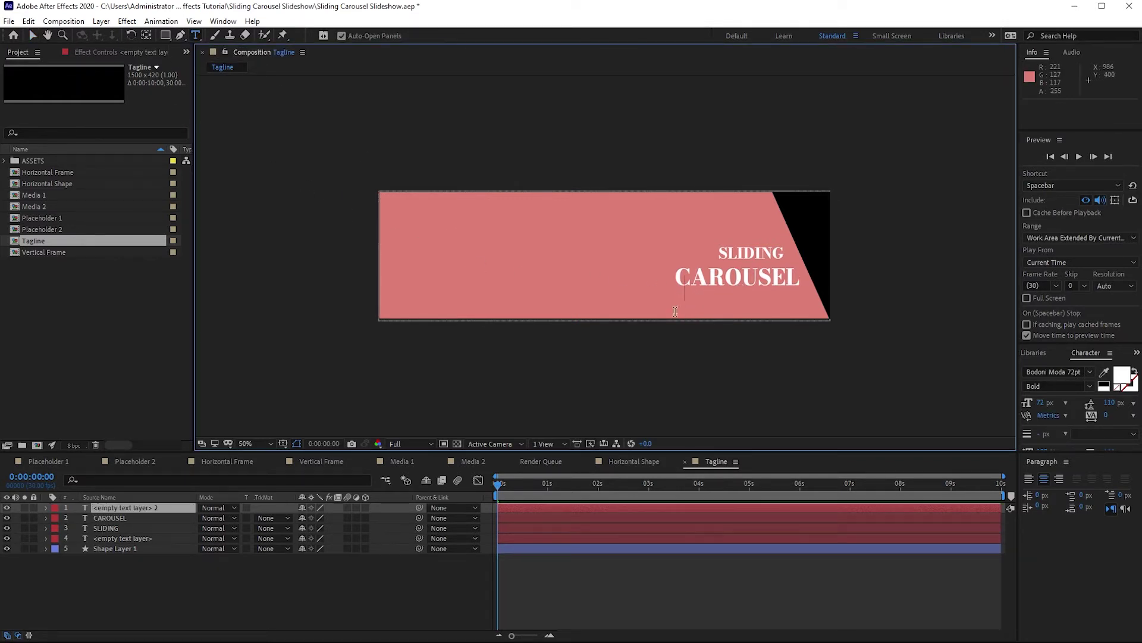
text(SLIDES)
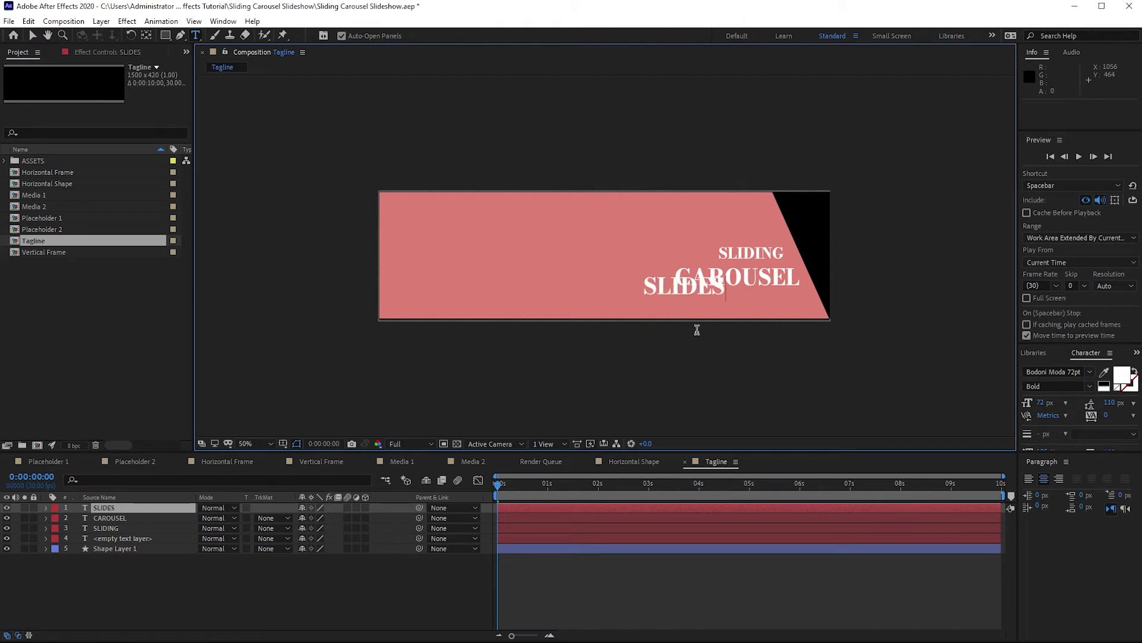
text(HOW)
key(Escape)
key(v)
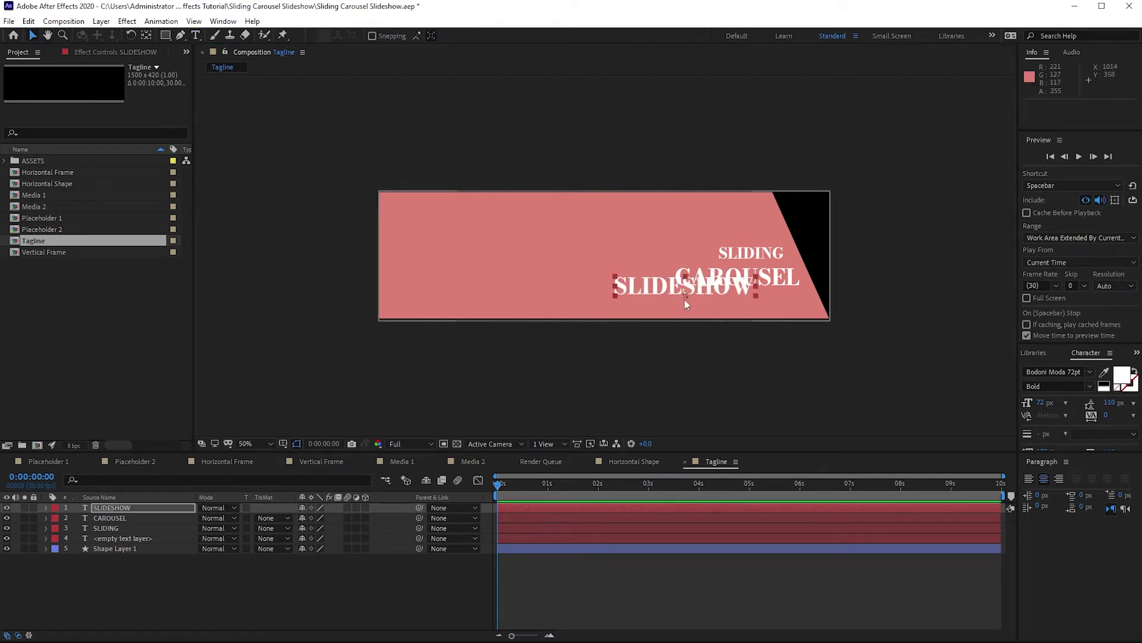
Move the SLIDESHOW text beneath CAROUSEL to about position 1178, 394 and set its size to 60 px.
drag(685, 294, 734, 314)
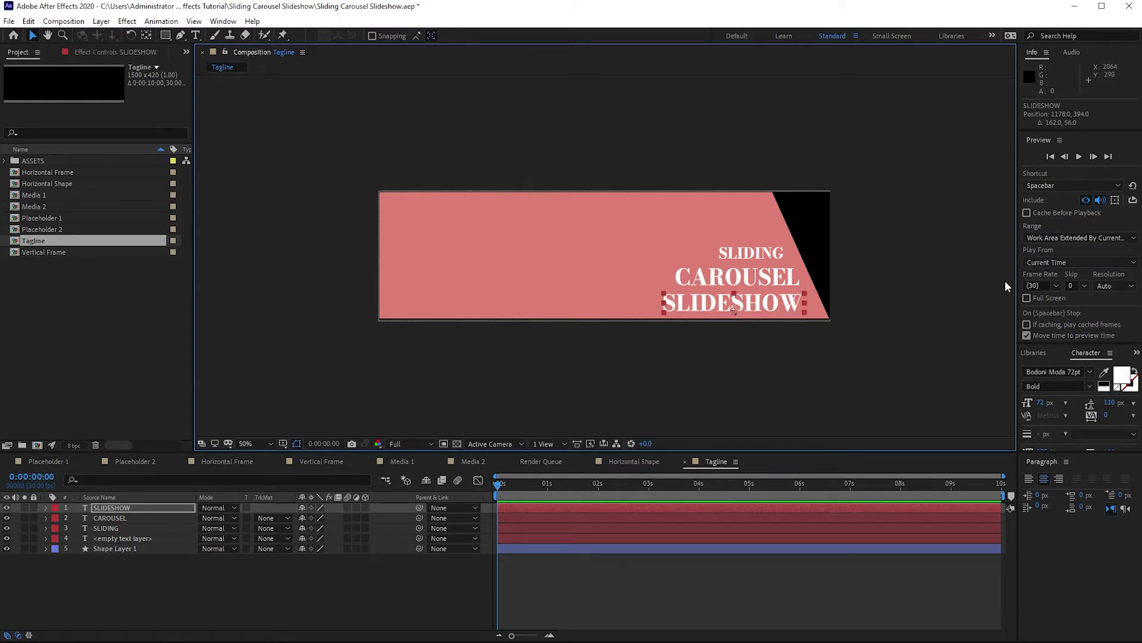
click(1065, 403)
click(1065, 576)
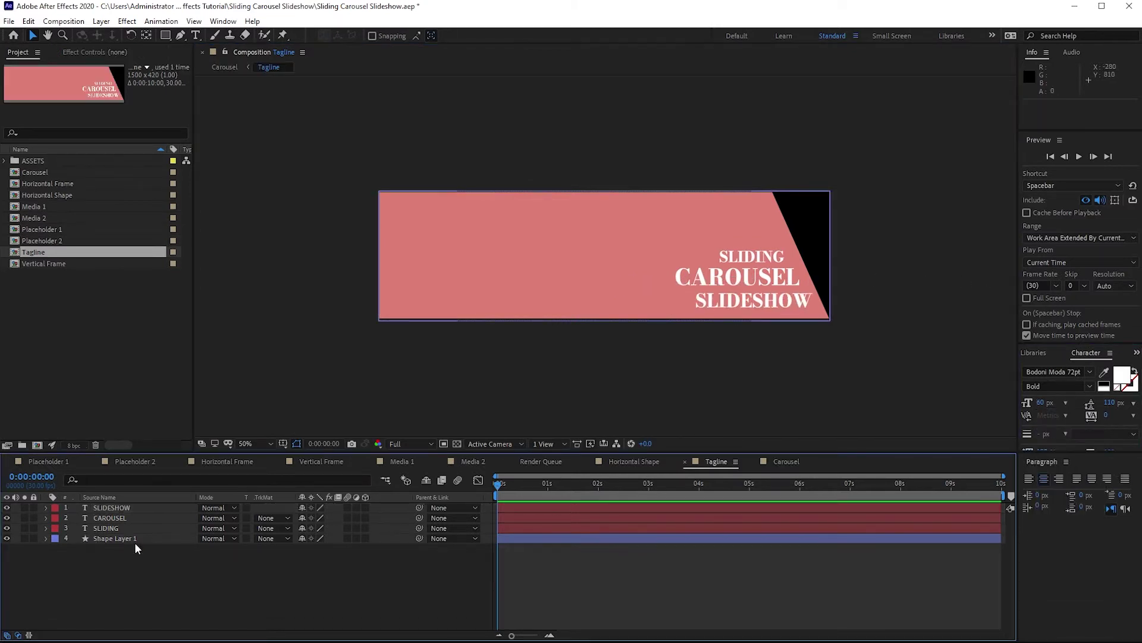
Apply a Drop Shadow effect to the SLIDESHOW, CAROUSEL and SLIDING text layers together.
click(75, 507)
shift+click(91, 526)
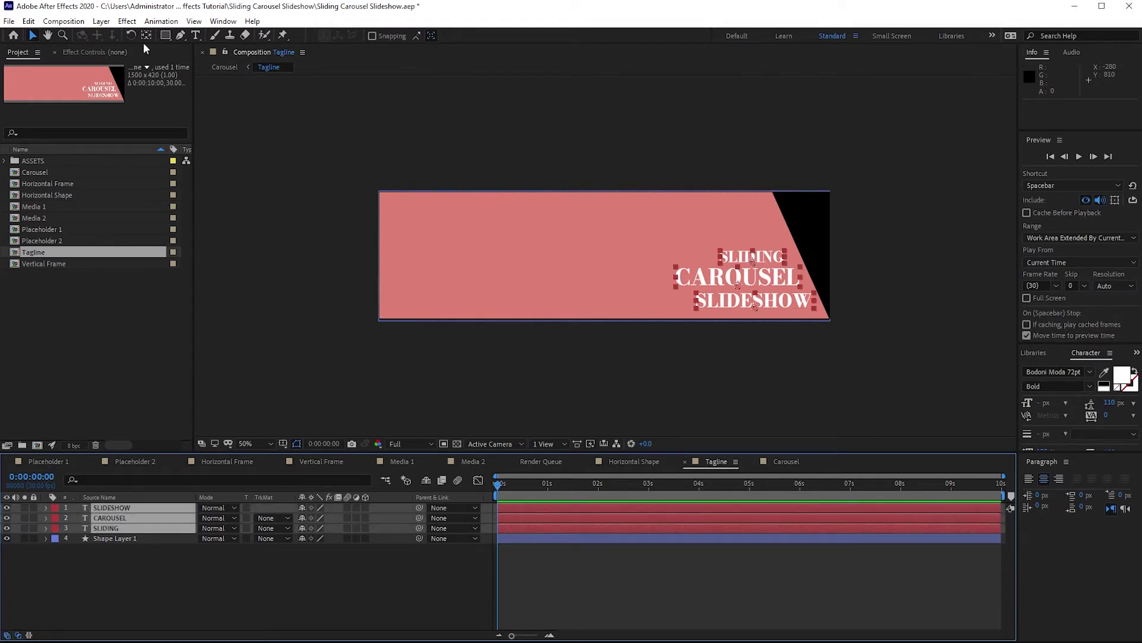
click(127, 21)
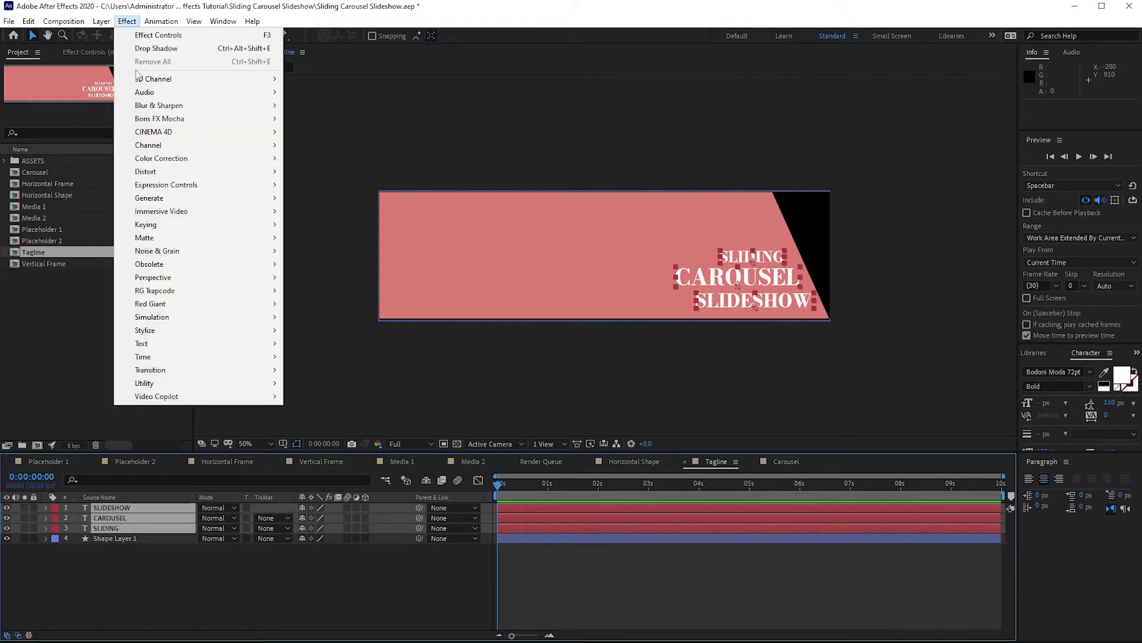
mouse_move(184, 277)
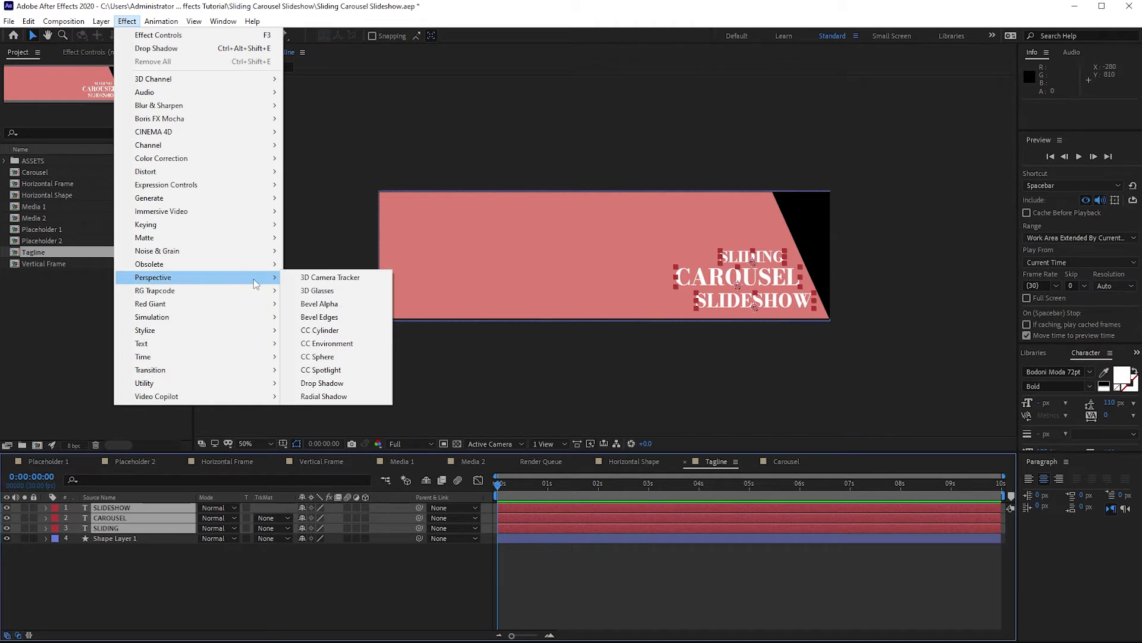
click(322, 383)
key(ctrl+z)
key(ctrl+z)
key(ctrl+z)
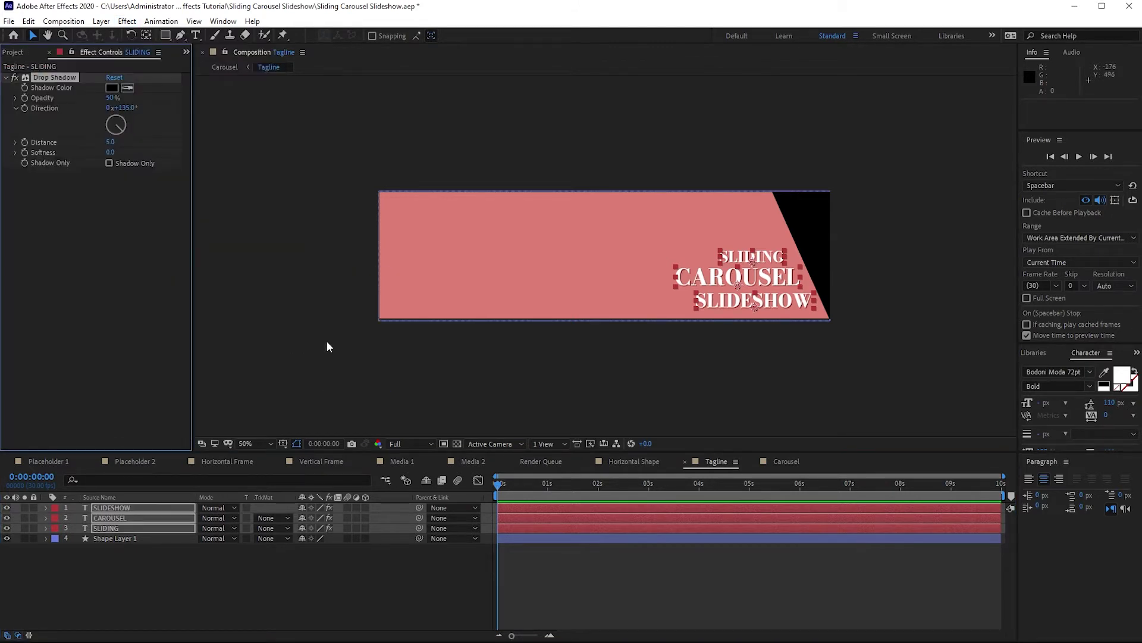
Create a new composition named Carousel at 1920 x 1080 px.
click(64, 21)
click(30, 30)
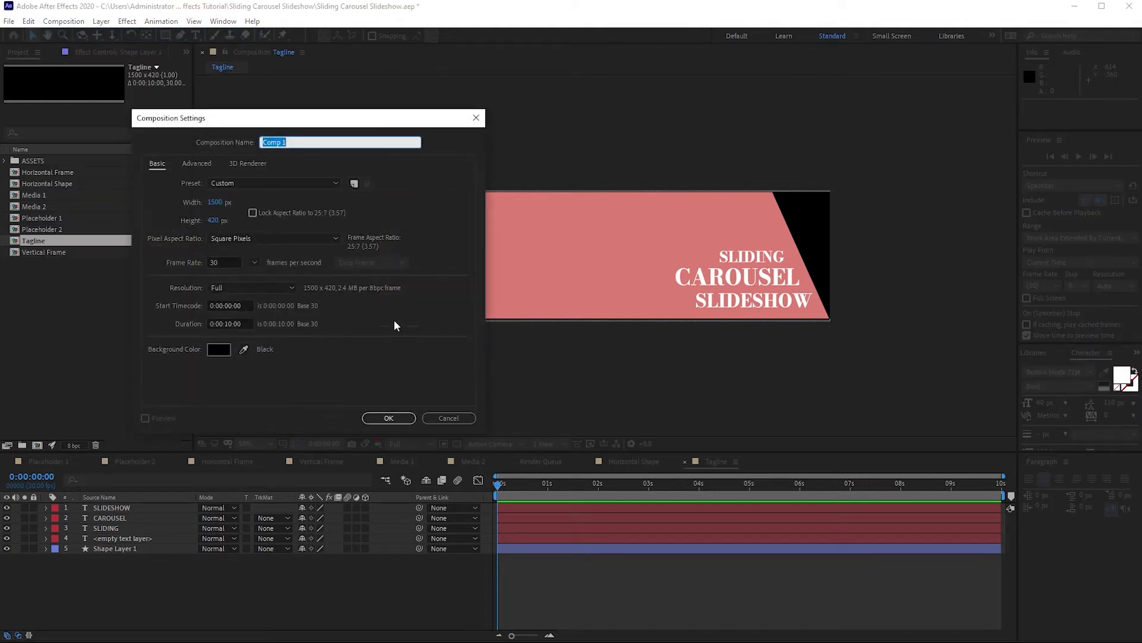
text(Carousel)
click(213, 205)
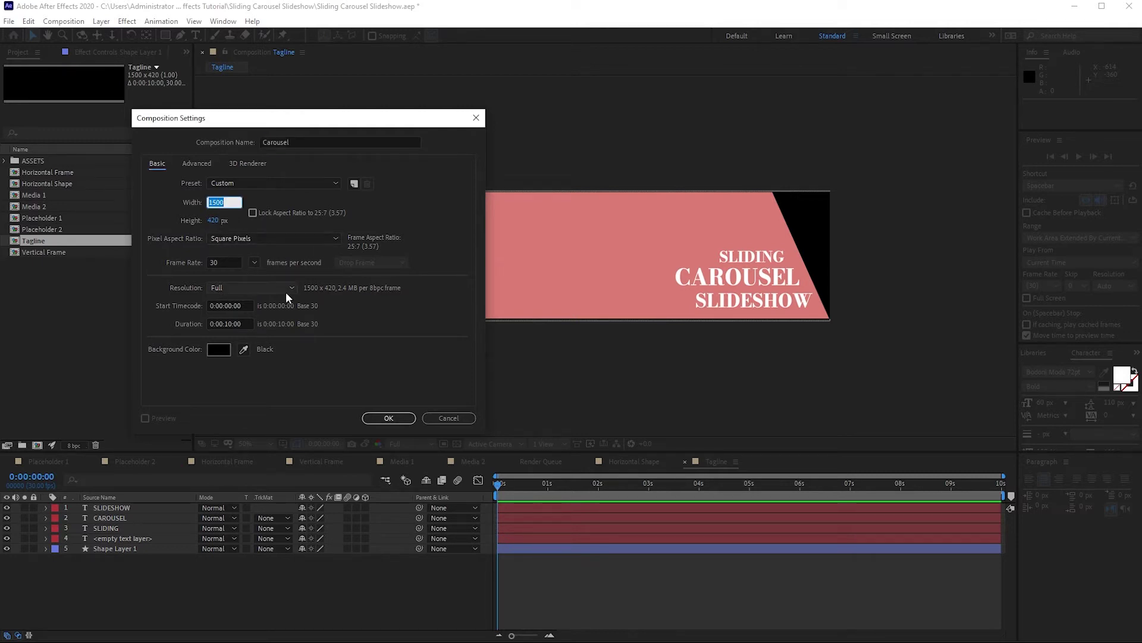
text(1920)
click(213, 221)
text(1080)
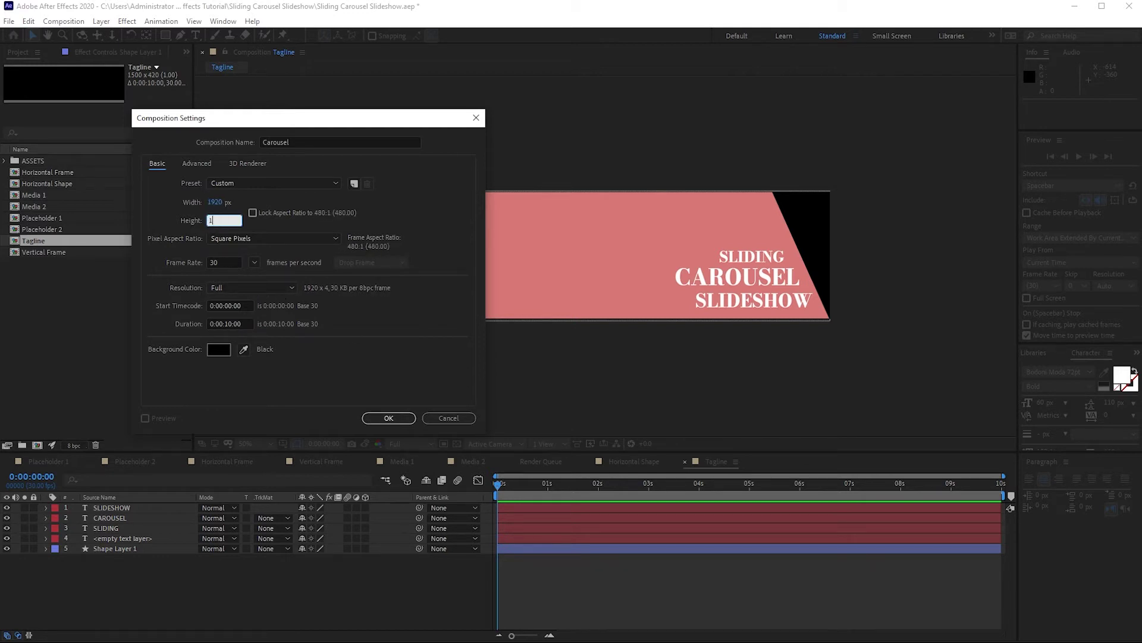
click(388, 418)
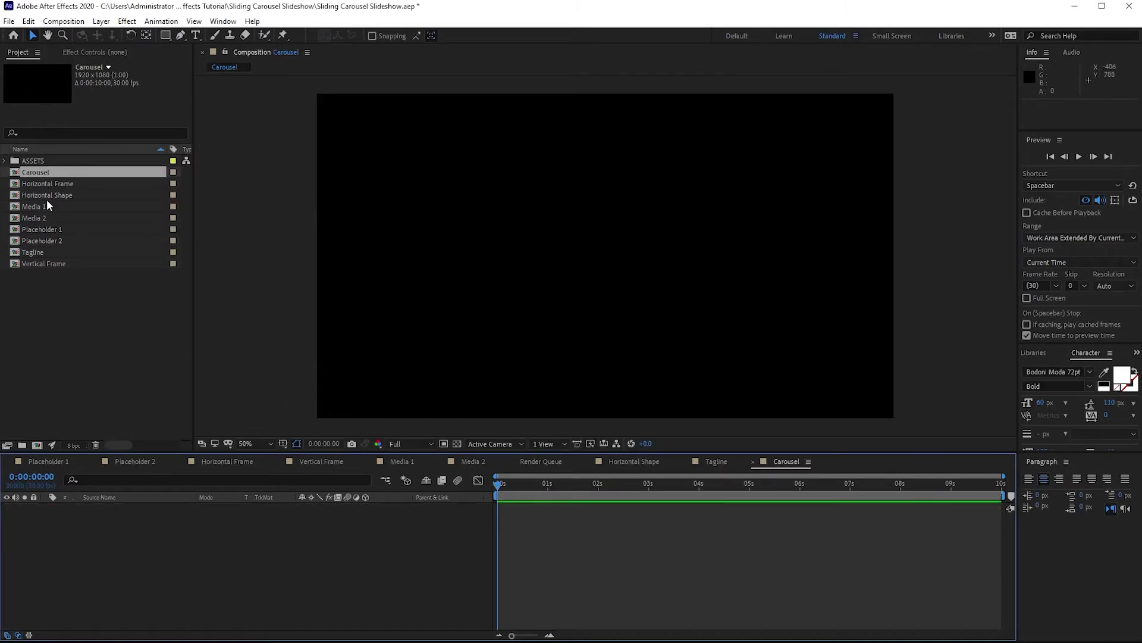
Place Horizontal Shape in the Carousel composition with Tagline beneath it, and scale Tagline to 80%.
drag(46, 197, 74, 547)
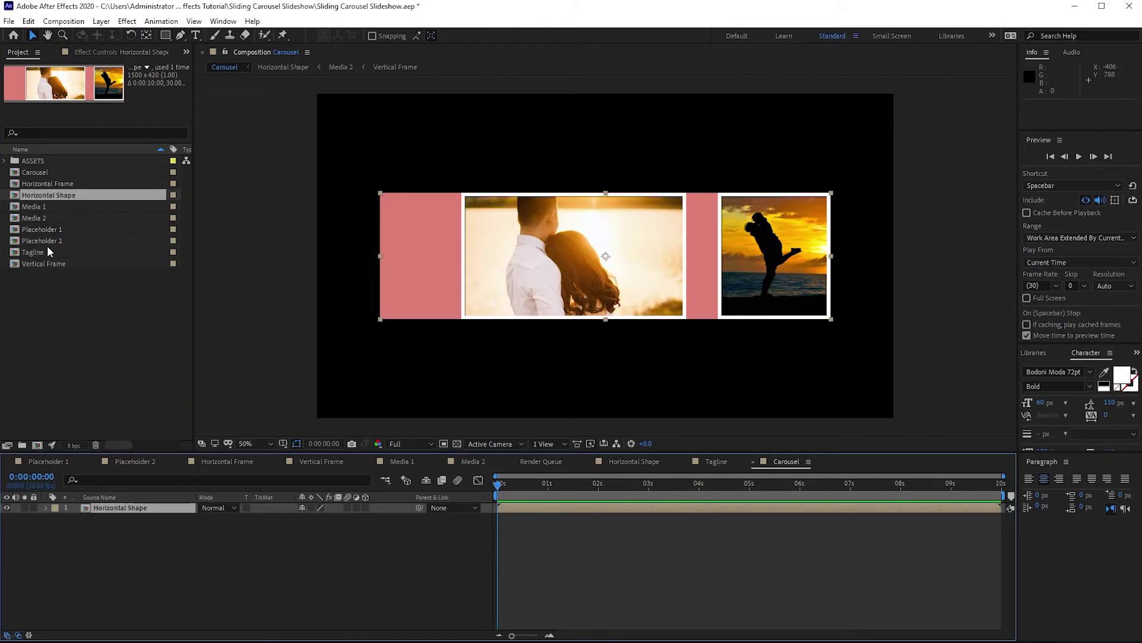
drag(48, 251, 128, 519)
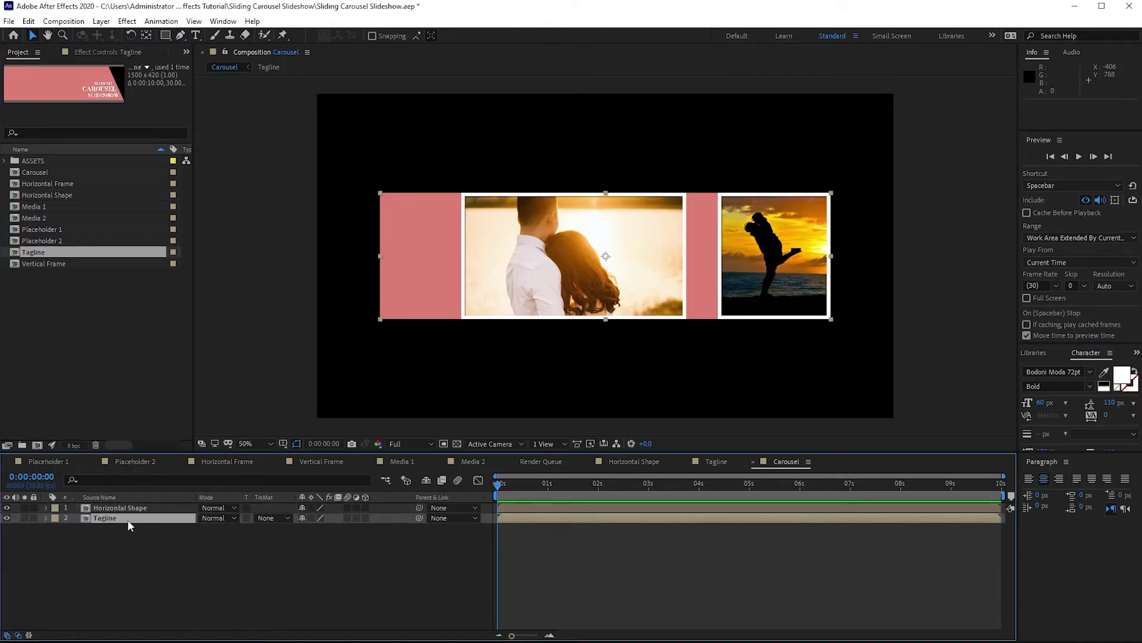
key(s)
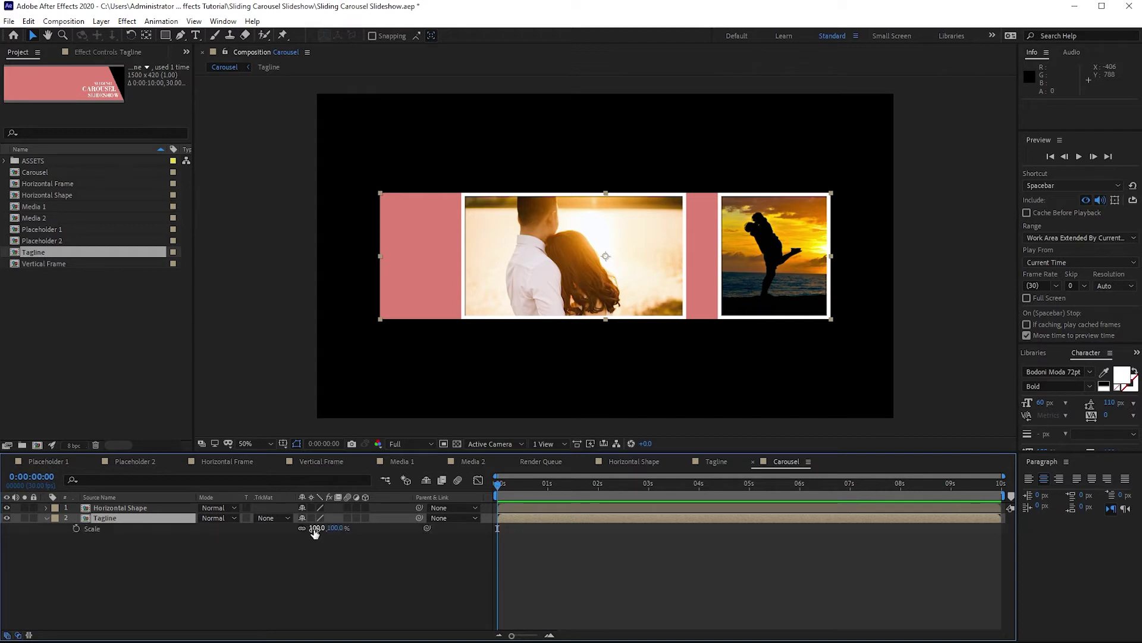
click(316, 529)
text(80)
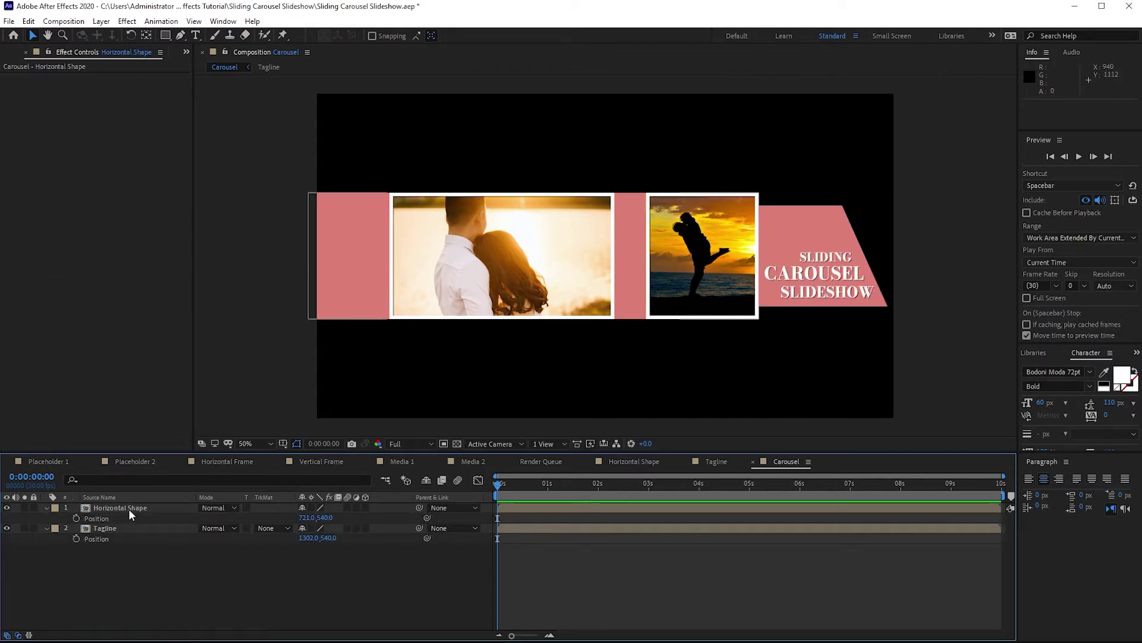
Apply a Drop Shadow effect to the Horizontal Shape layer in the Carousel composition.
click(129, 509)
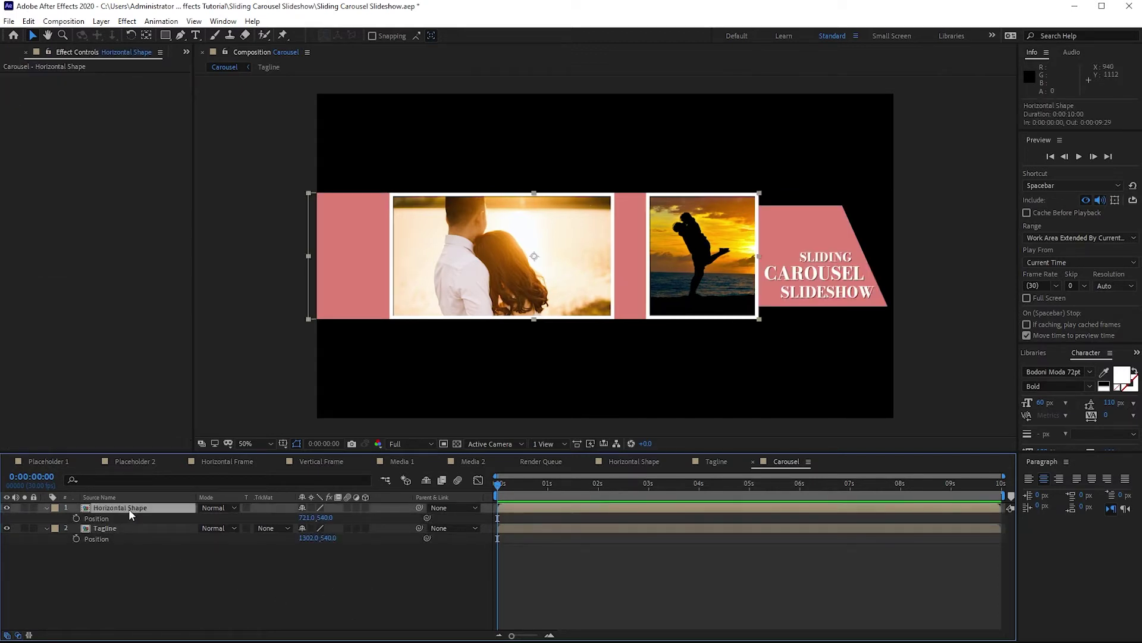
click(126, 22)
mouse_move(277, 282)
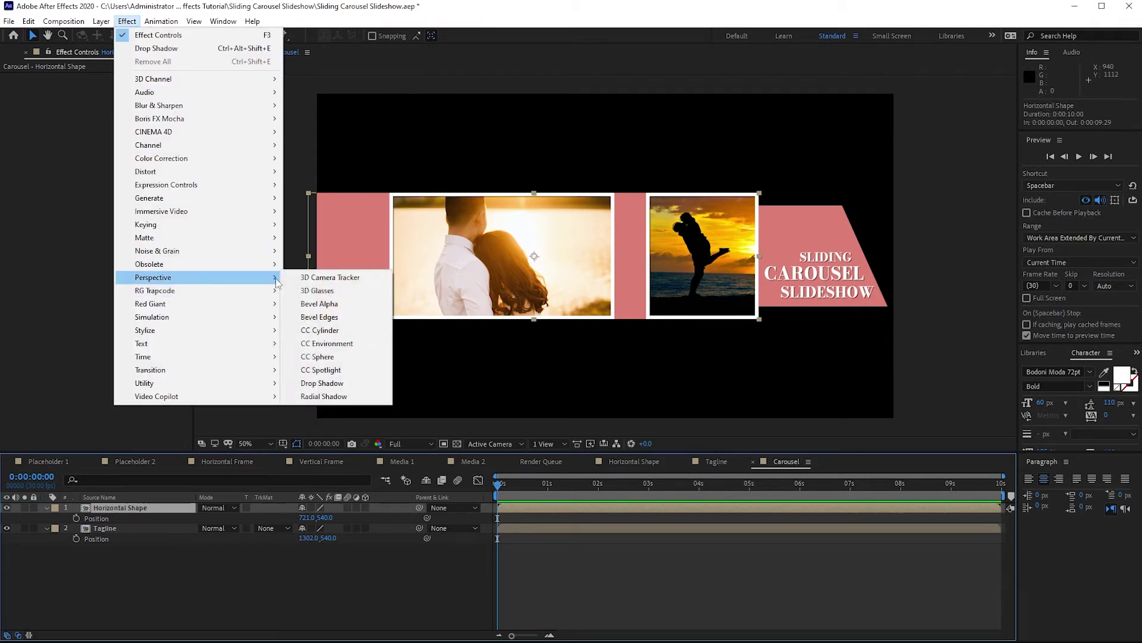
click(322, 383)
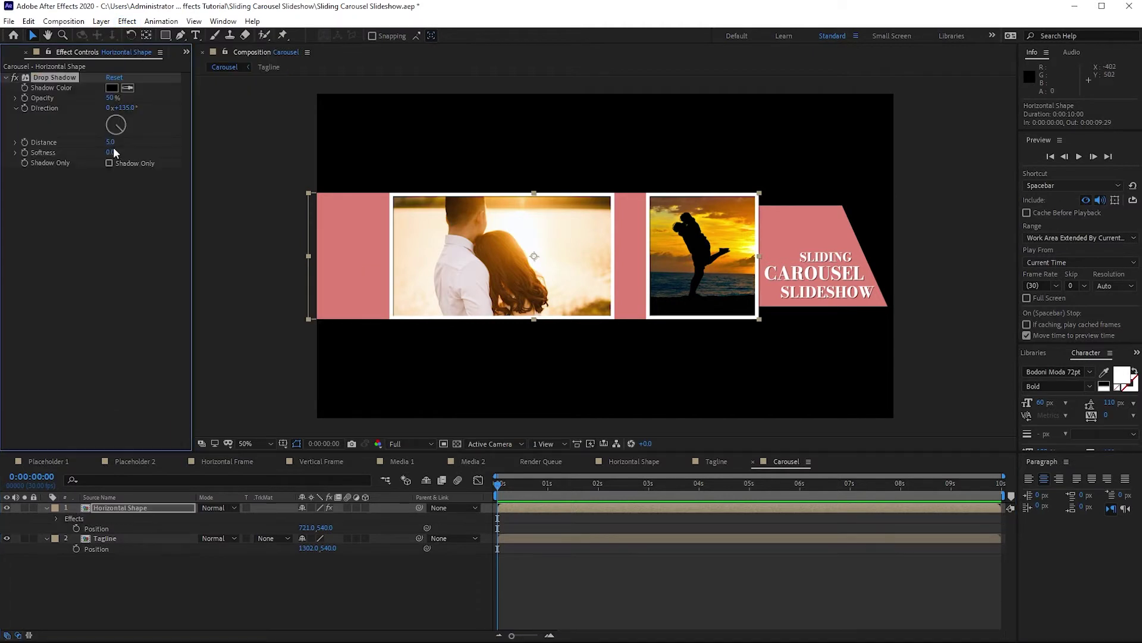
Set the Horizontal Shape drop shadow's distance to 10 and softness to 80.
click(110, 142)
click(107, 152)
text(80)
key(Return)
Copy the Drop Shadow effect from Horizontal Shape onto the Tagline layer.
click(57, 78)
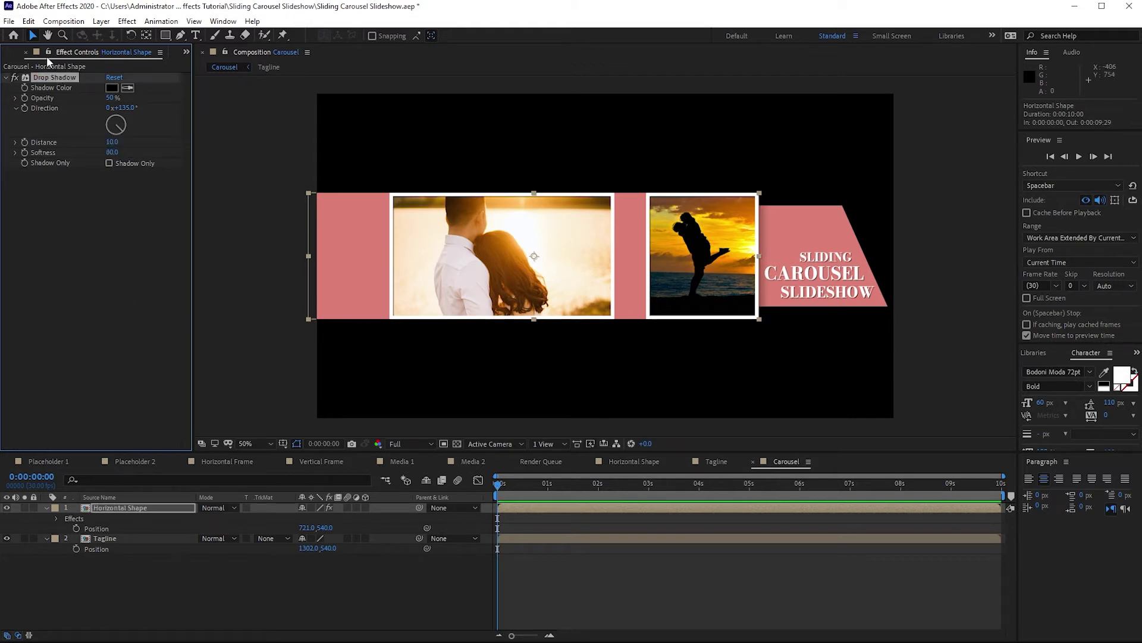
click(28, 21)
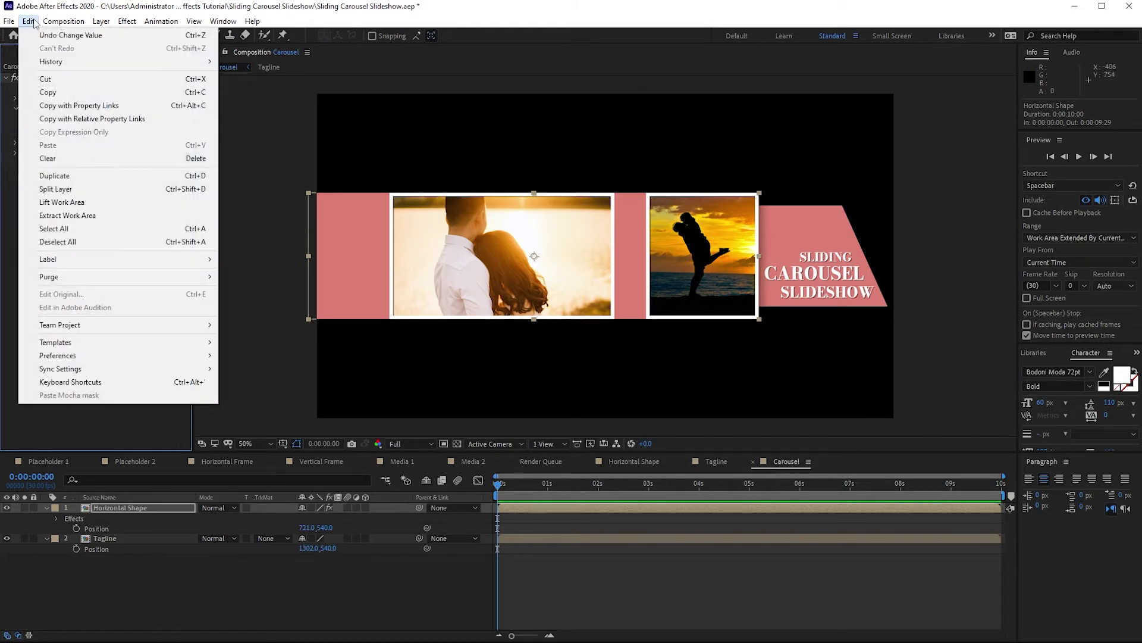
click(43, 92)
click(120, 538)
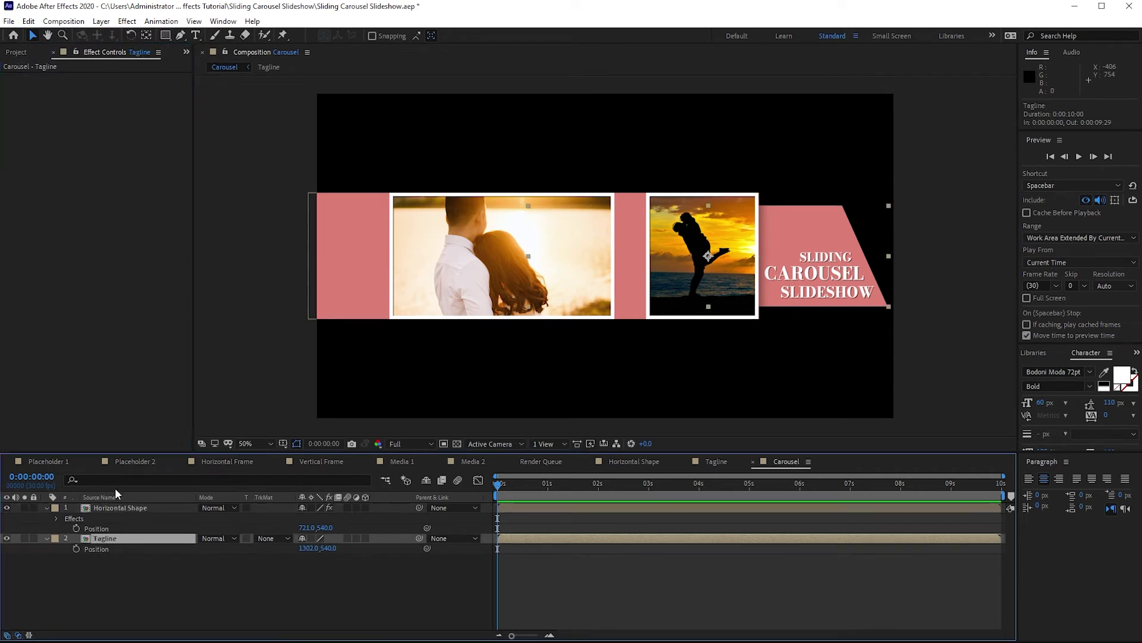
click(28, 21)
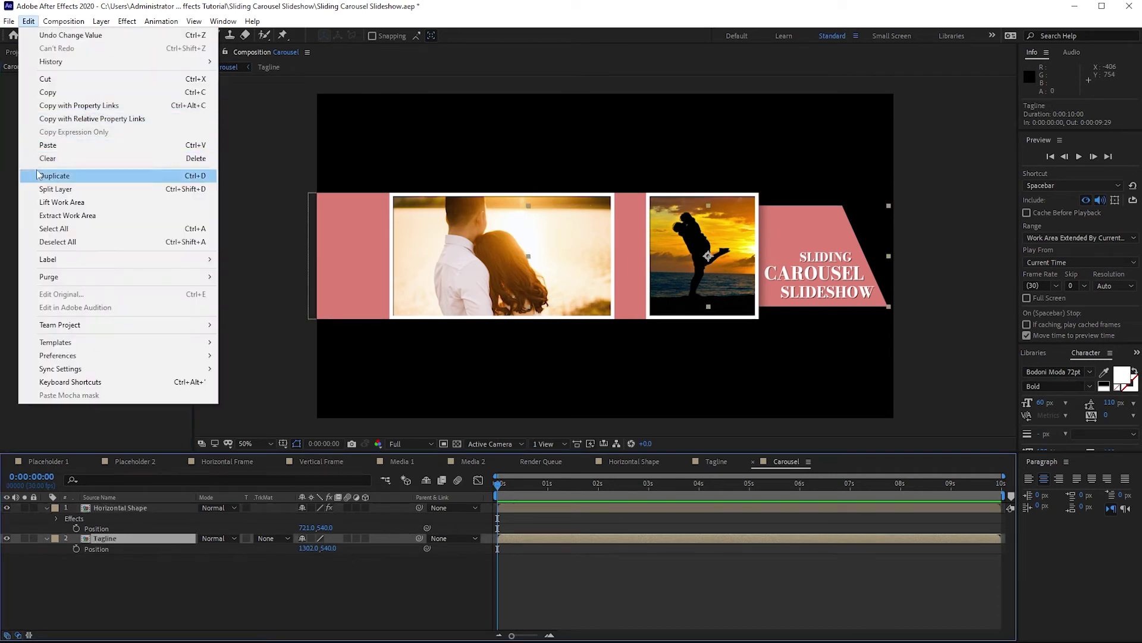
click(38, 148)
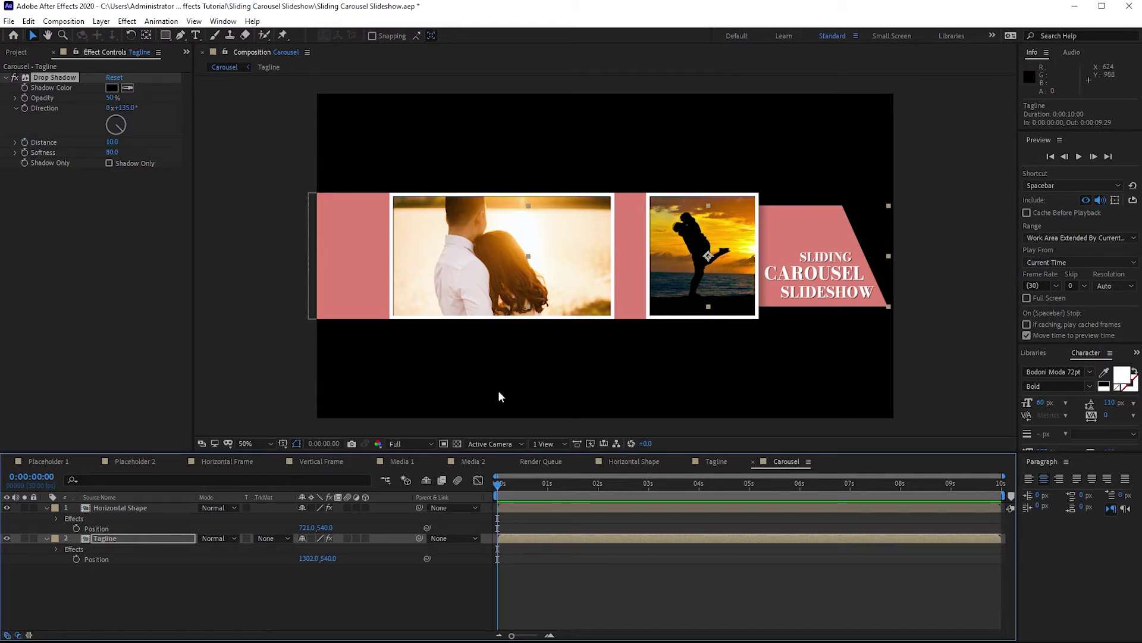
click(19, 52)
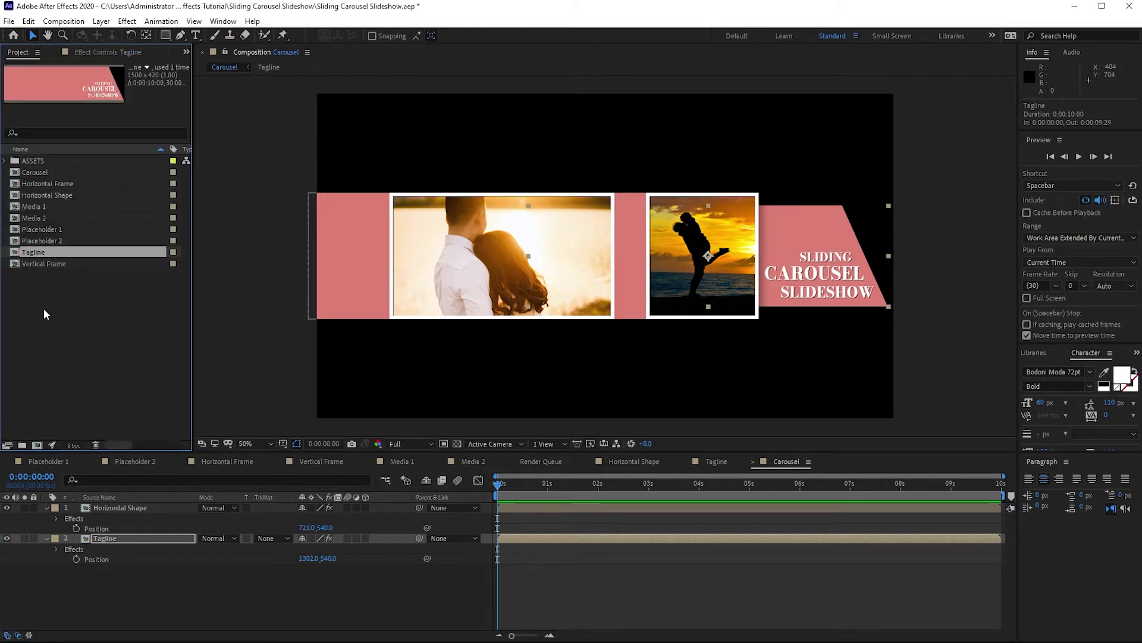
click(5, 161)
click(16, 183)
drag(90, 206, 85, 505)
key(ctrl+z)
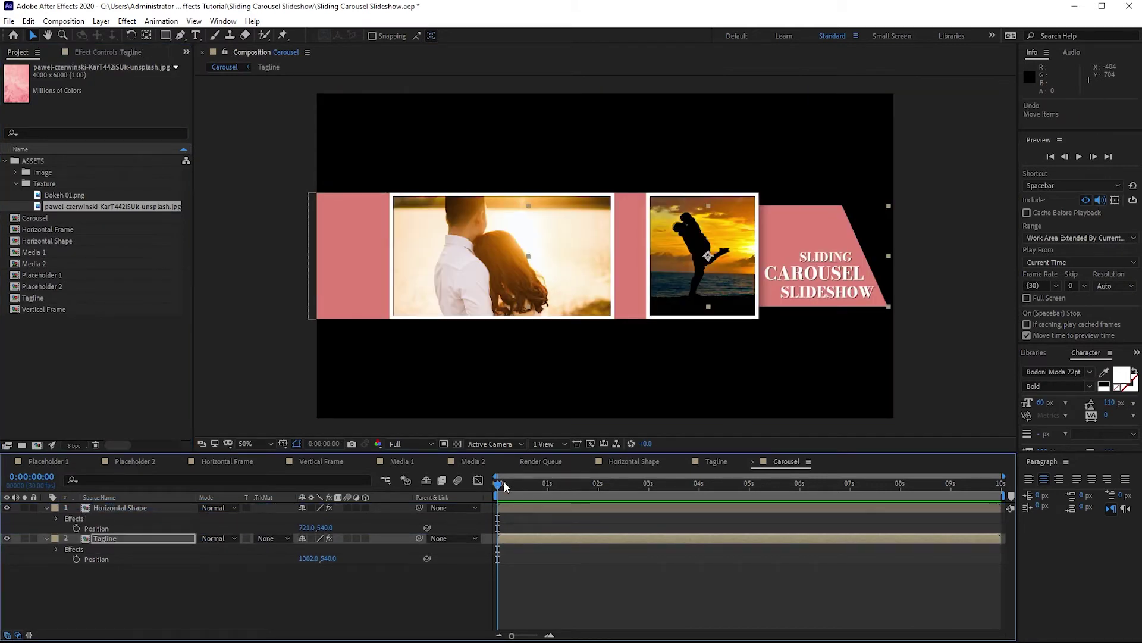
Set position keyframes on the Horizontal Shape and Tagline layers at 0:00:01:00.
drag(503, 482, 548, 485)
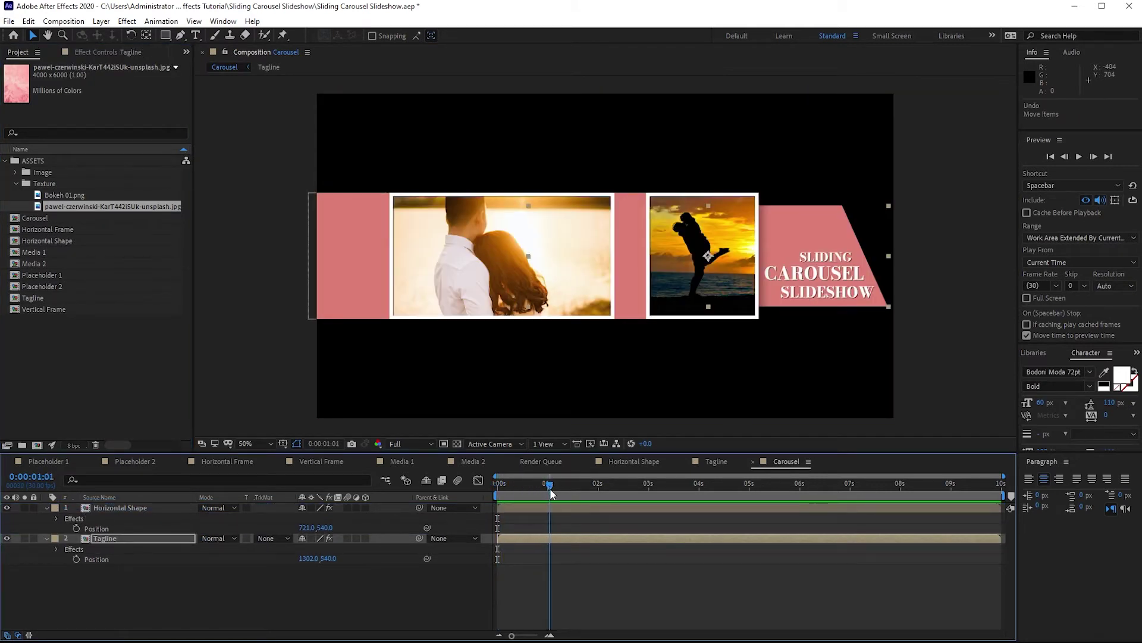
click(77, 529)
click(76, 558)
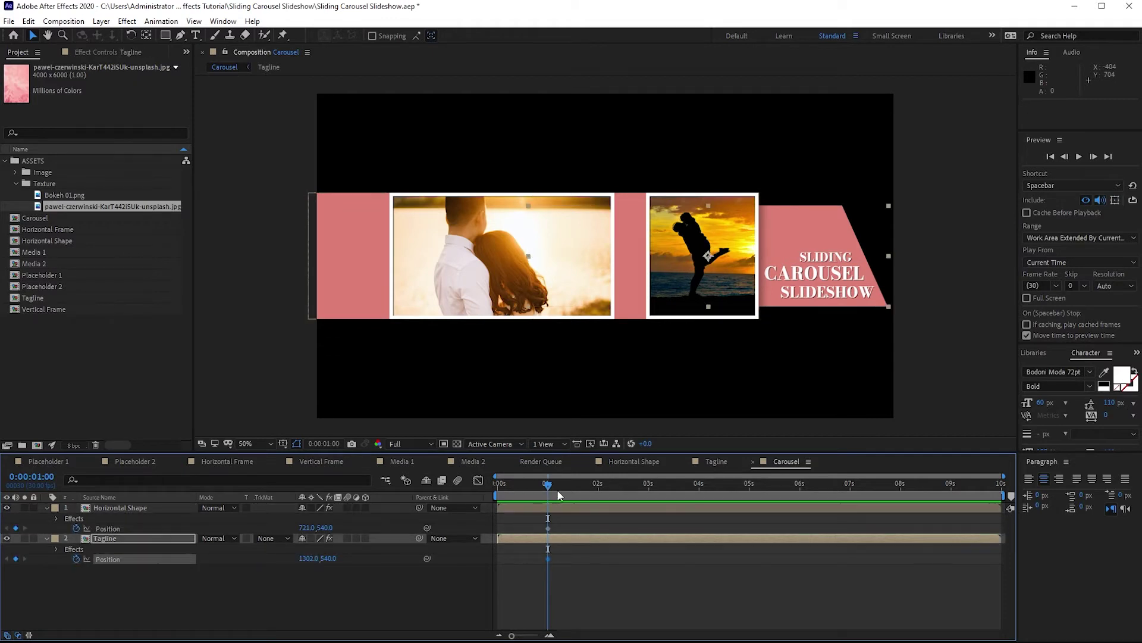
At 0:00:00:00, shift both layers out of frame to the left, with Horizontal Shape at about x -1189 and Tagline at about x -607.
drag(545, 481, 490, 479)
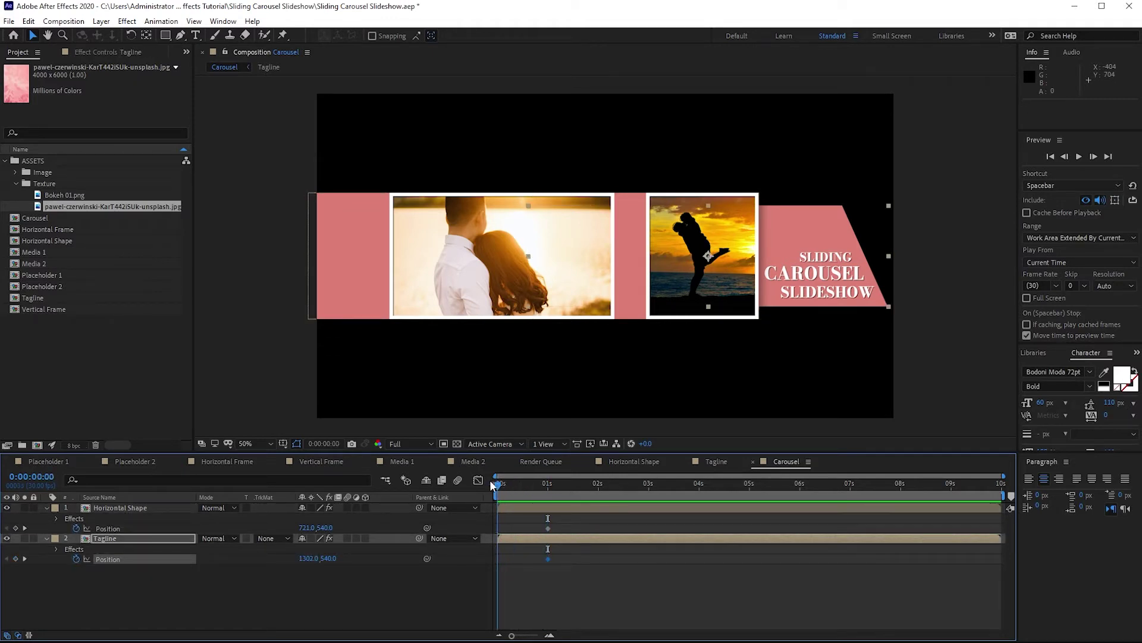
drag(167, 601, 182, 528)
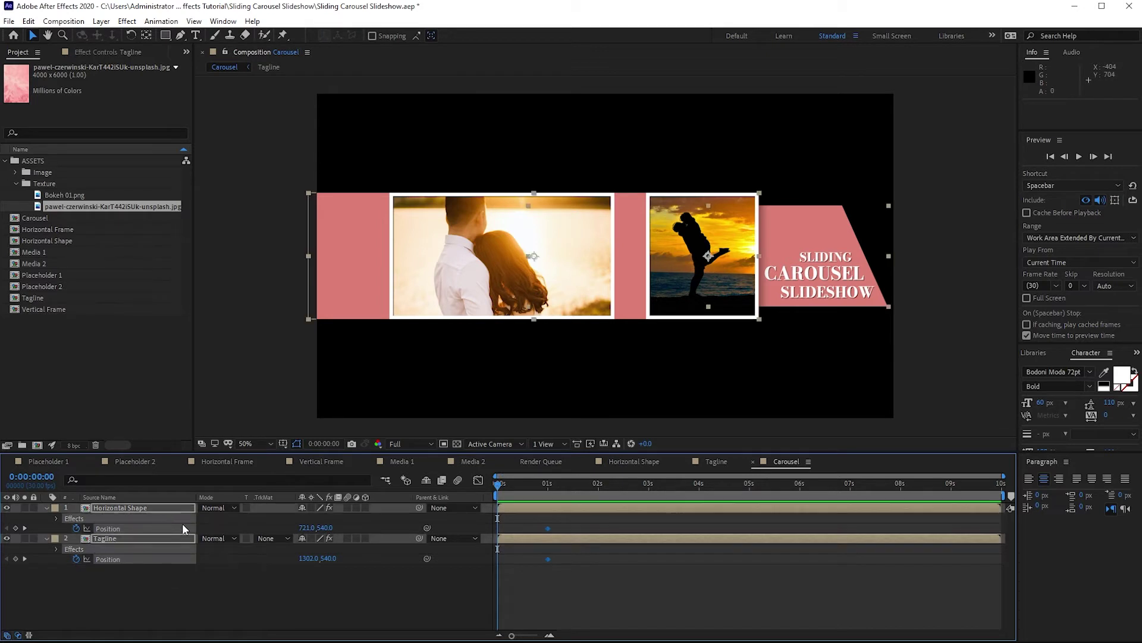
drag(307, 527, 244, 534)
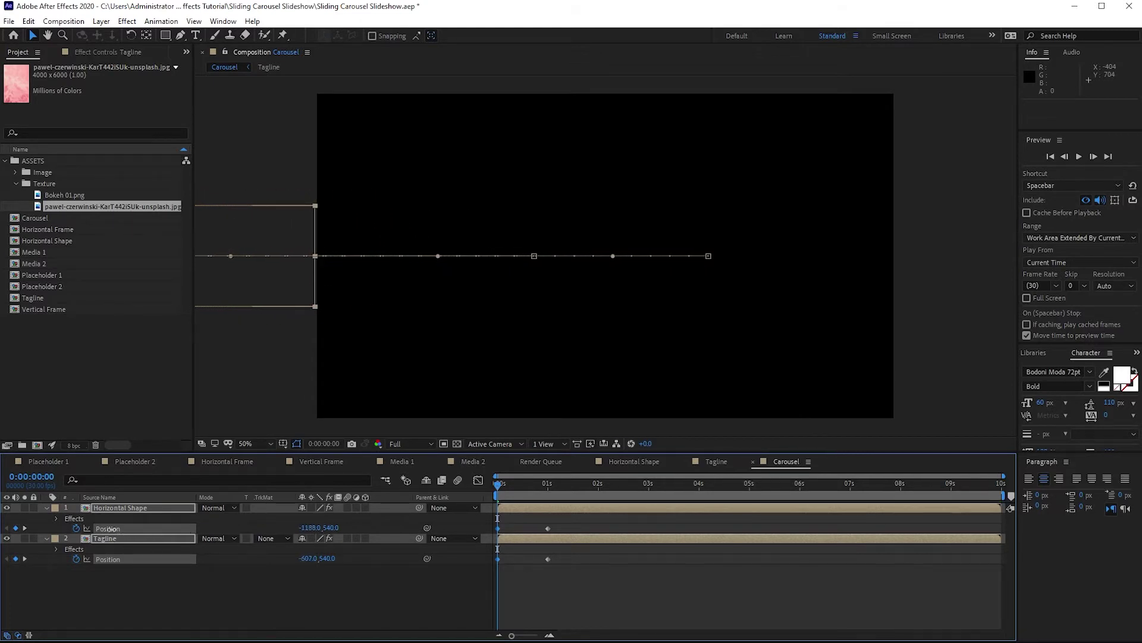
Apply Easy Ease to all position keyframes of Horizontal Shape and Tagline.
click(573, 483)
drag(562, 576, 491, 521)
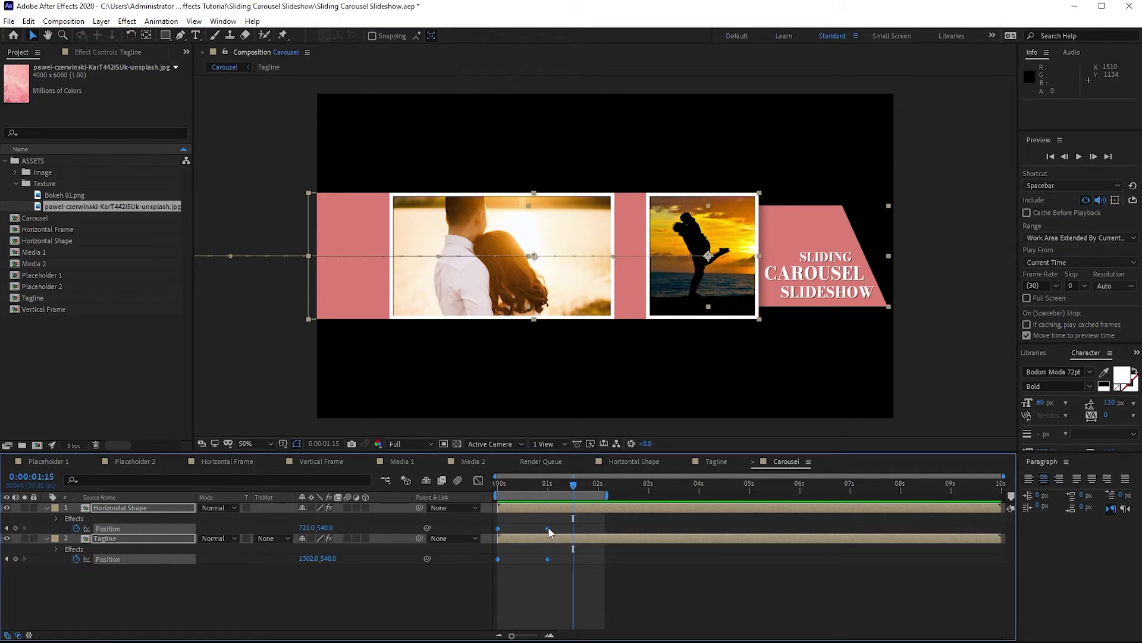
right_click(548, 529)
mouse_move(619, 520)
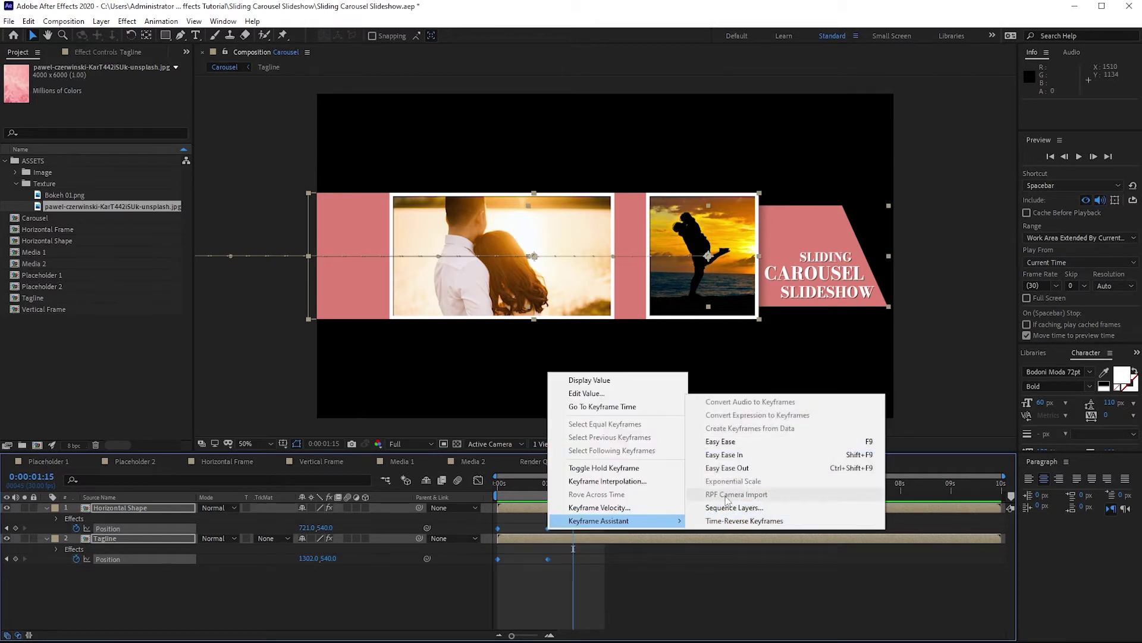
click(741, 455)
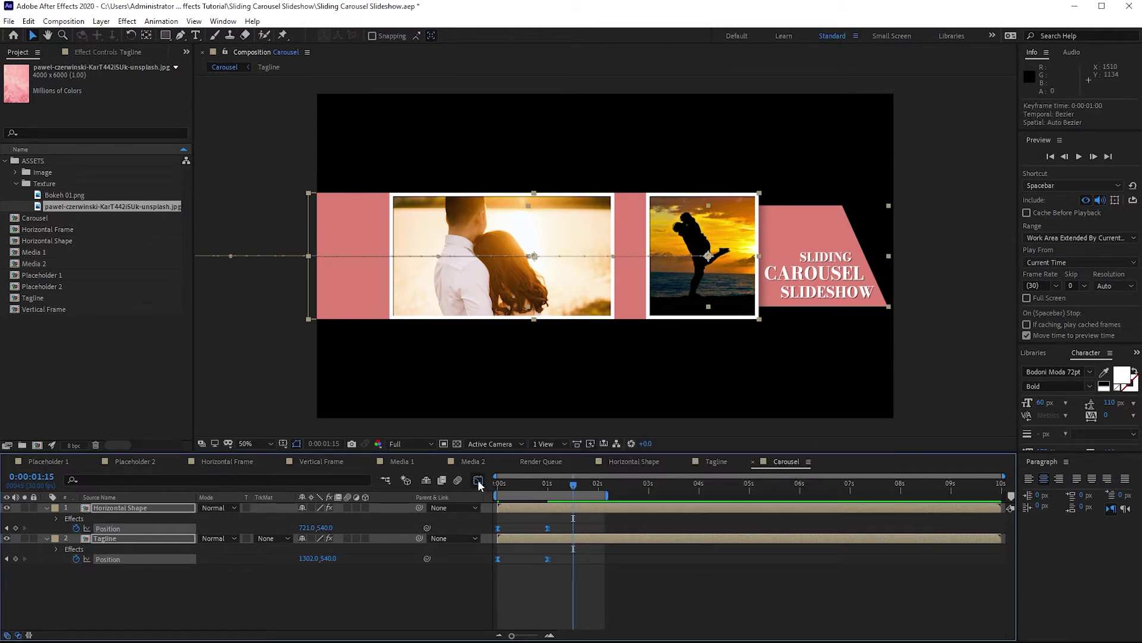
Raise the end keyframes' influence to 100% in the speed graph and delay Tagline's position keyframes by about 0.4 s.
click(478, 480)
drag(540, 604, 514, 598)
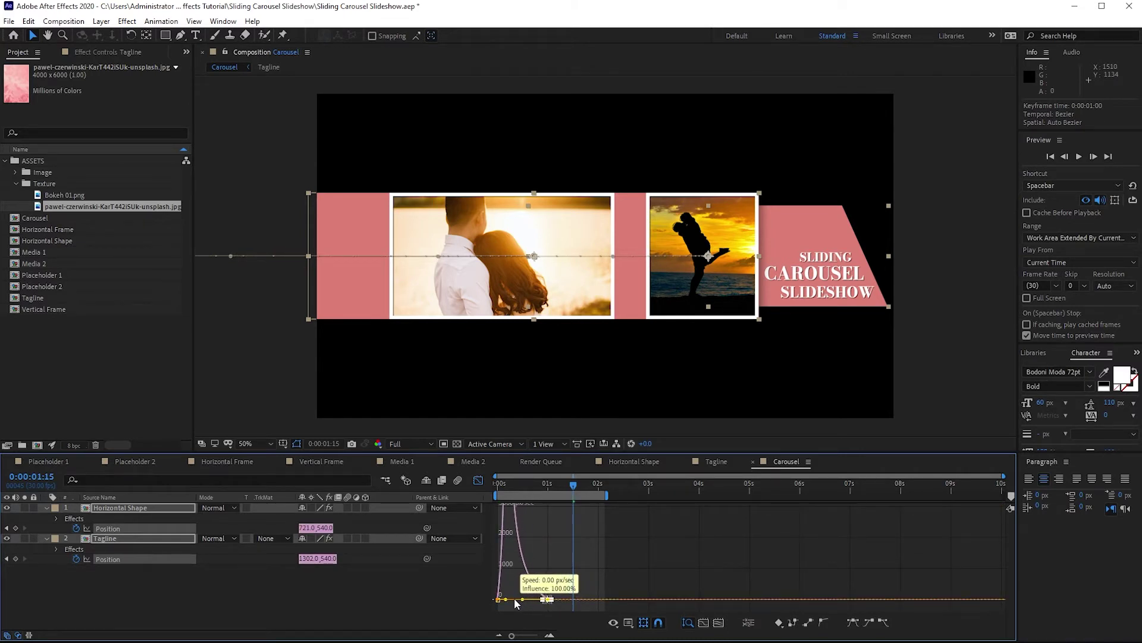
key(shift+F3)
drag(559, 558, 519, 559)
drag(558, 492, 526, 481)
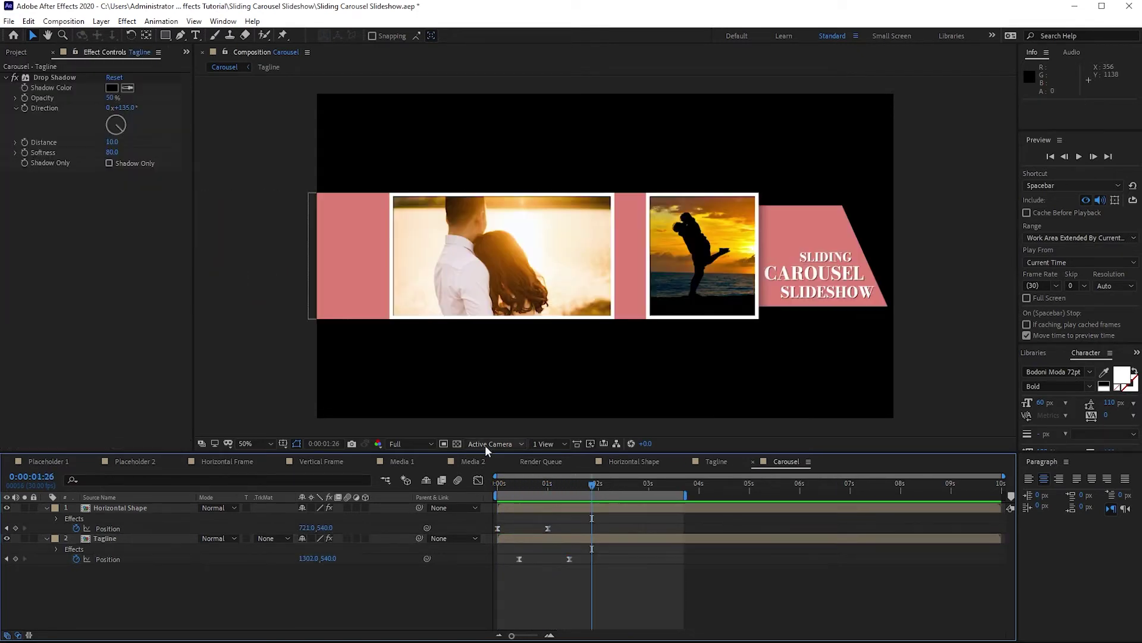
Create a new 1920 x 1080 px composition named BG with a duration of 10 seconds.
click(64, 21)
click(65, 36)
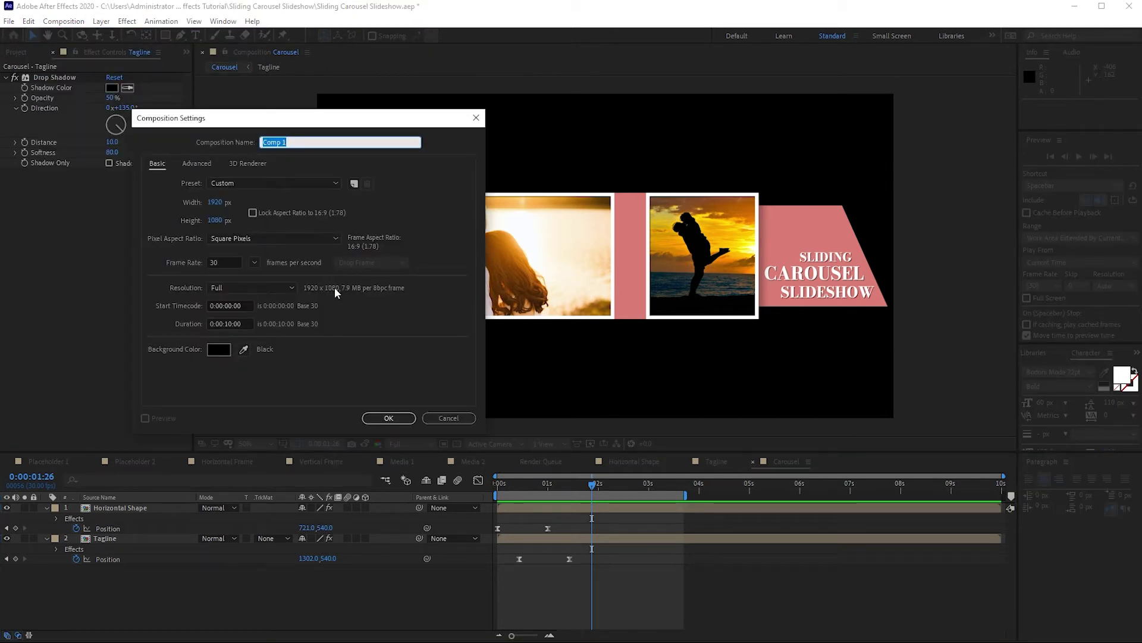
text(BG)
click(381, 418)
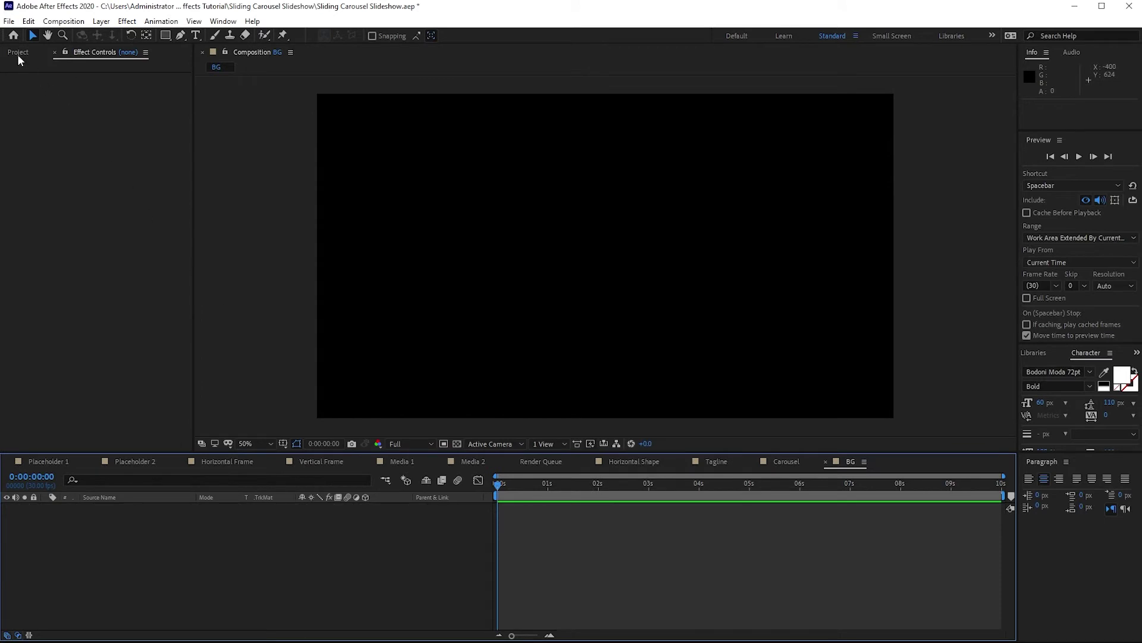
Place the pink marbled JPG from the Texture folder in the BG composition.
click(17, 53)
drag(53, 199, 23, 232)
drag(60, 207, 66, 532)
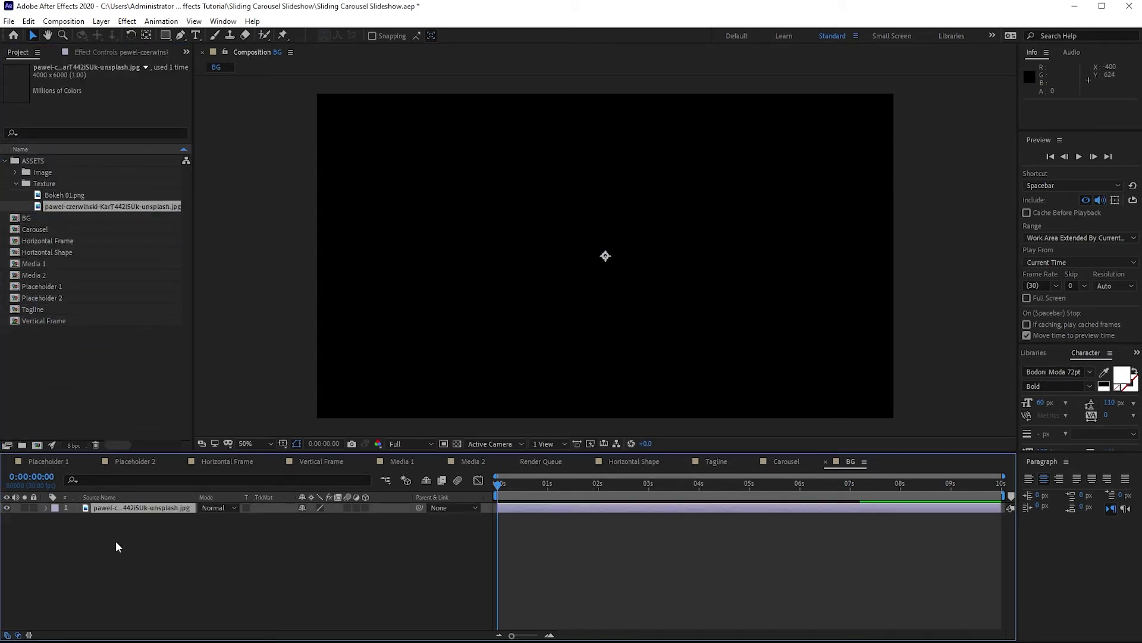
Rotate the pink texture layer by 90° and scale it to 32%.
key(r)
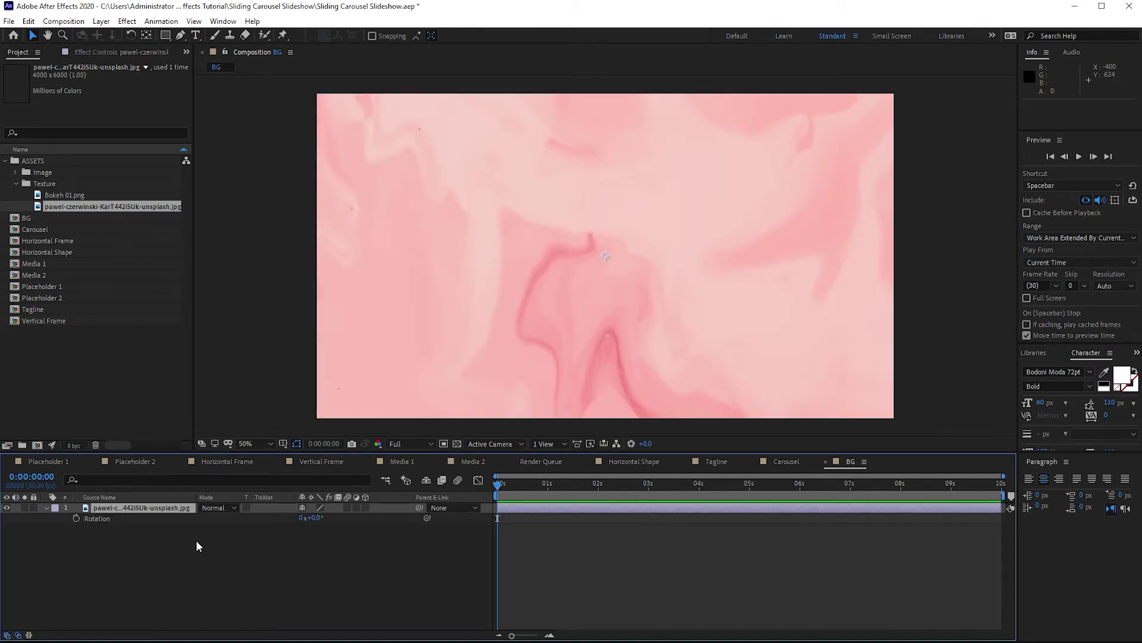
key(shift+s)
click(314, 528)
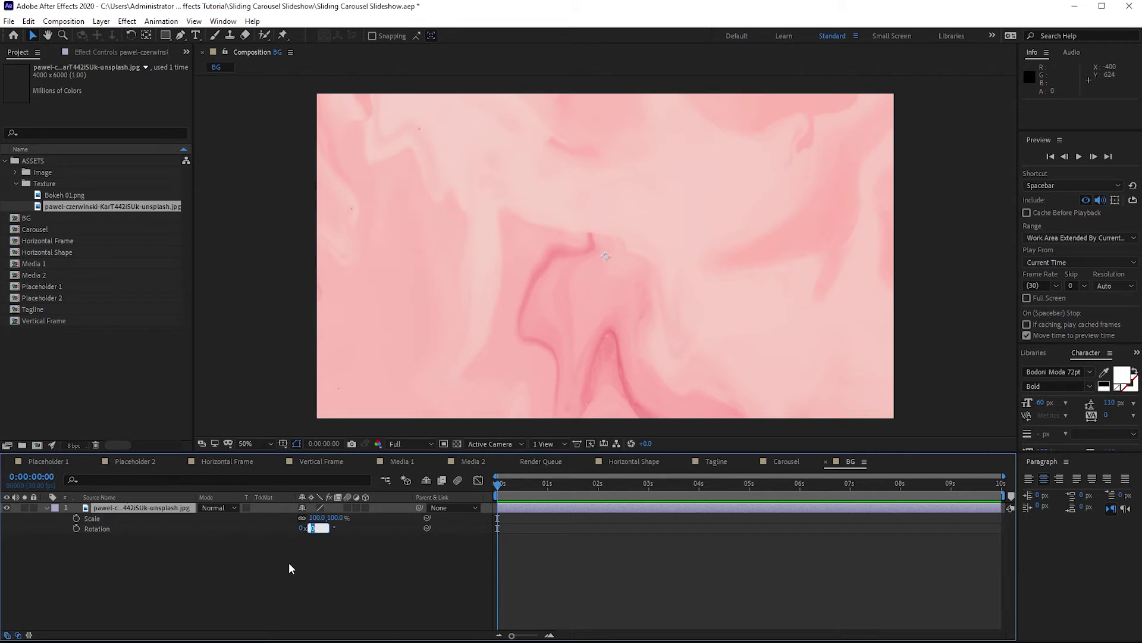
text(90)
key(Tab)
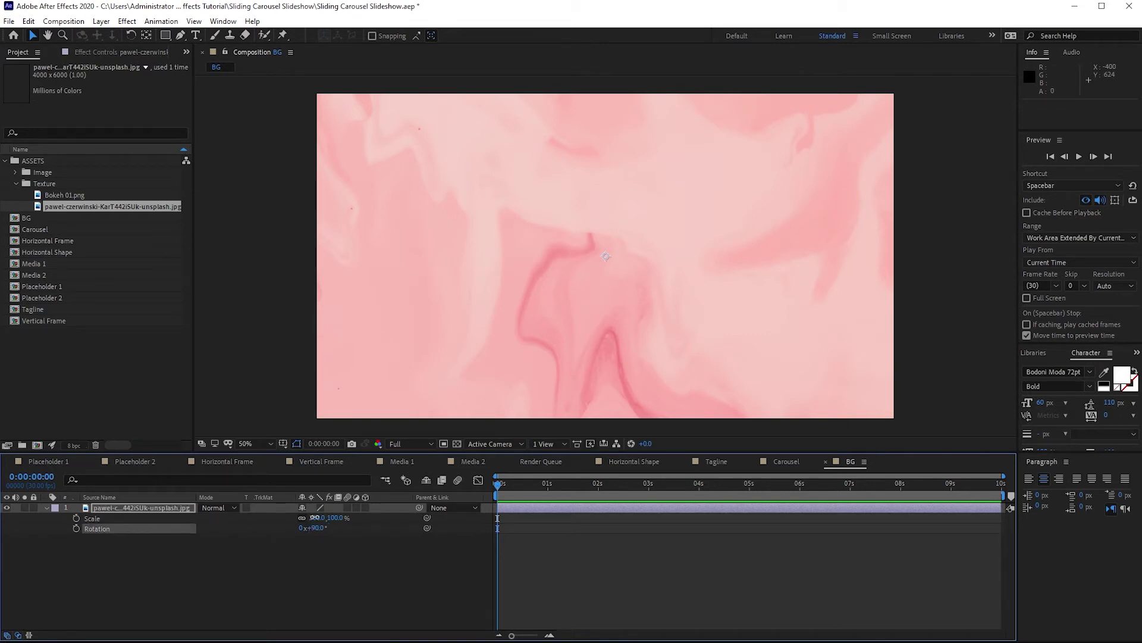
text(33)
key(Return)
scroll(343, 340, down, 2)
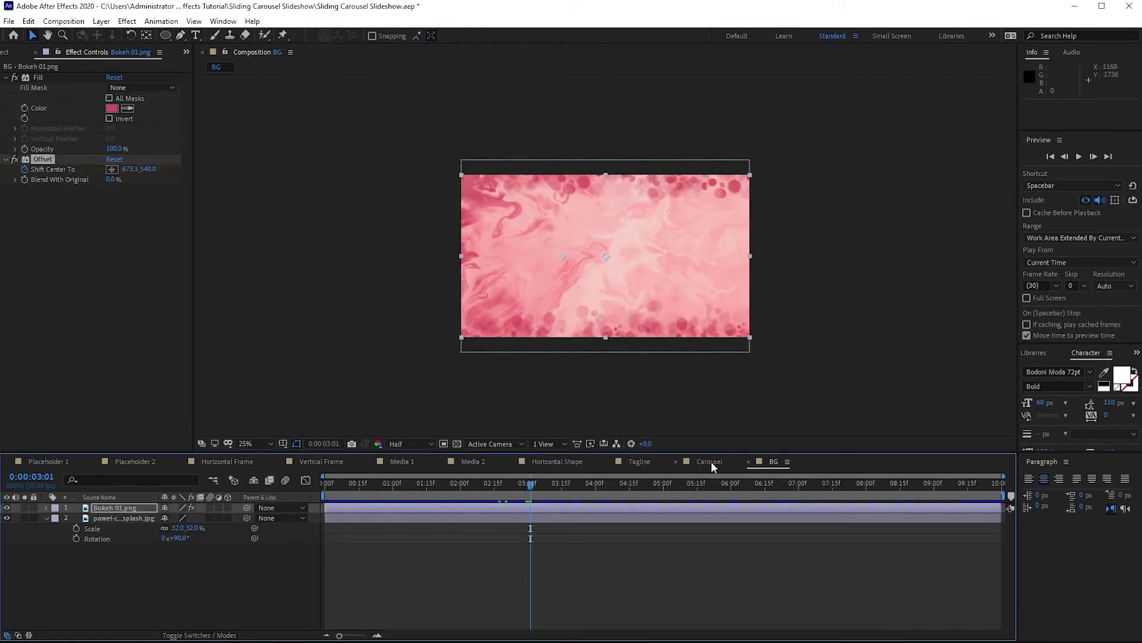
Place BG beneath Tagline in the Carousel composition and turn all three layers into 3D layers.
click(711, 462)
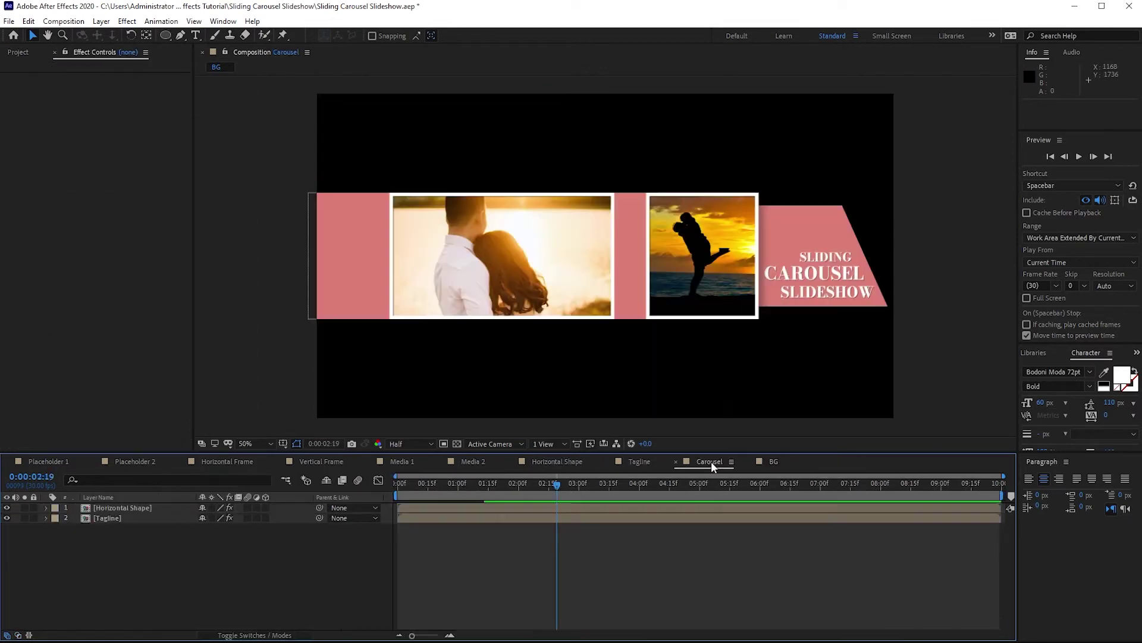
click(15, 56)
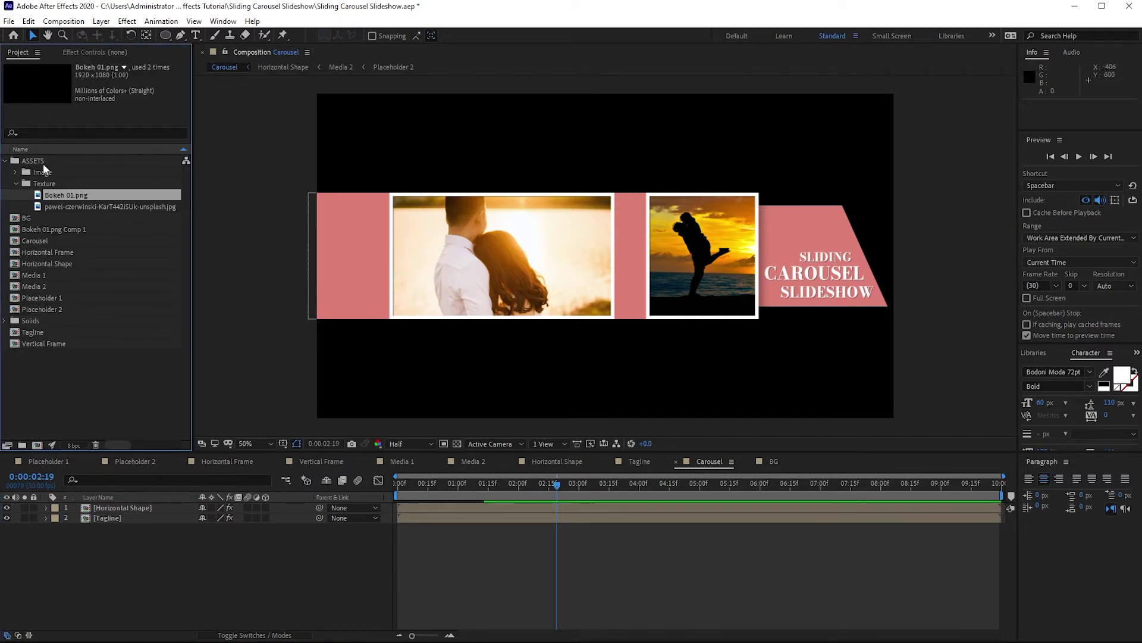
drag(36, 220, 65, 563)
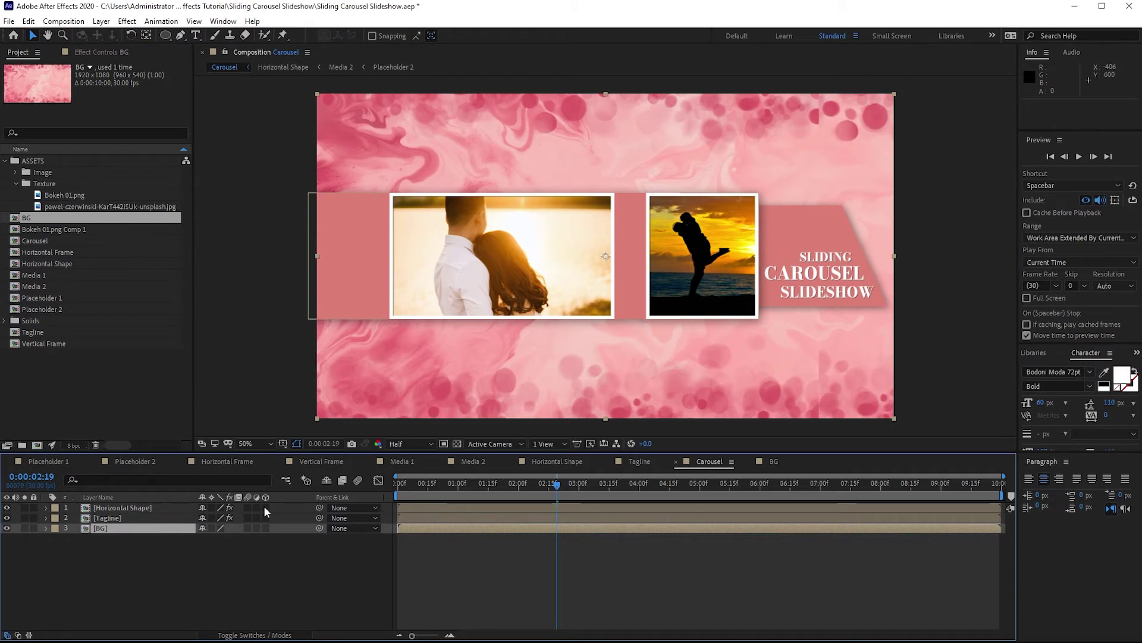
drag(266, 508, 265, 528)
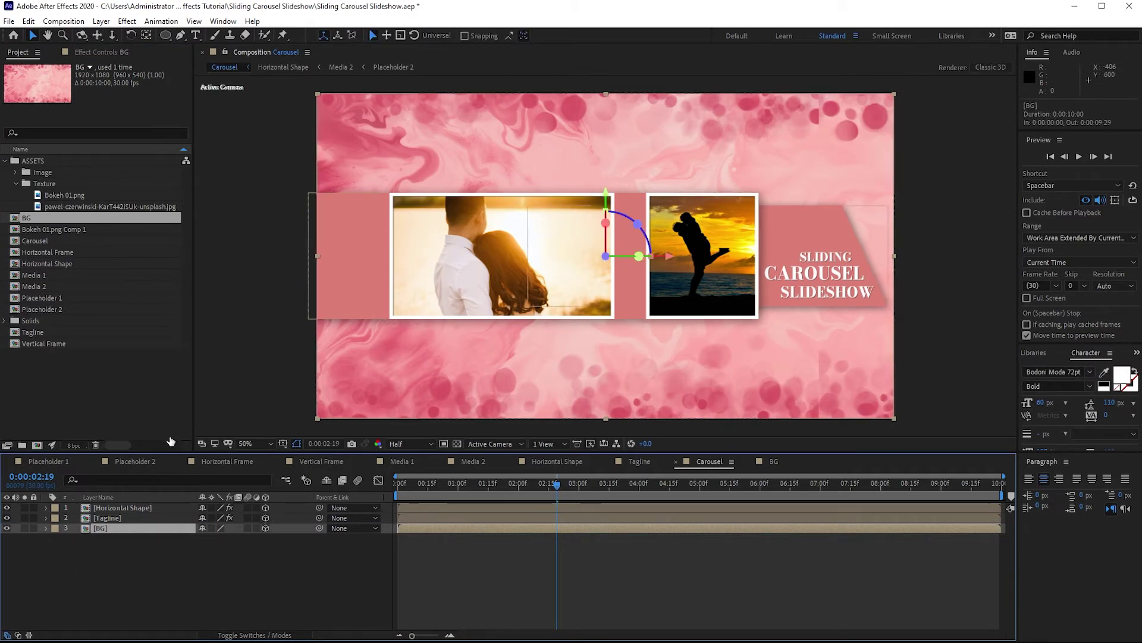
Apply Motion Tile to the BG layer with output width and height of 500 and mirrored edges.
click(127, 21)
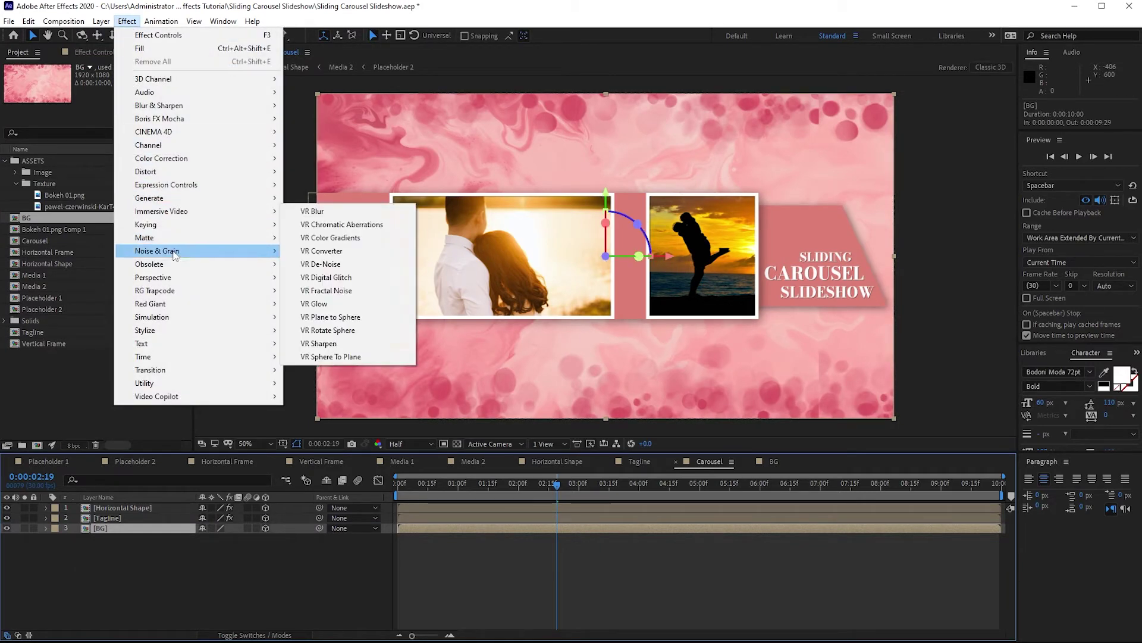
mouse_move(190, 329)
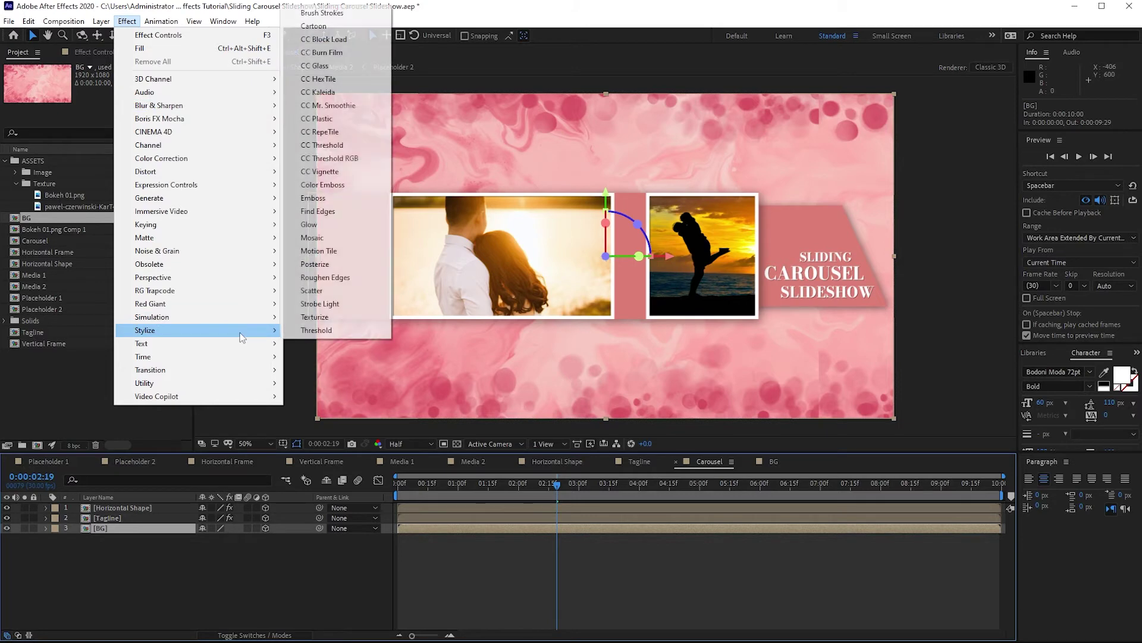
click(334, 260)
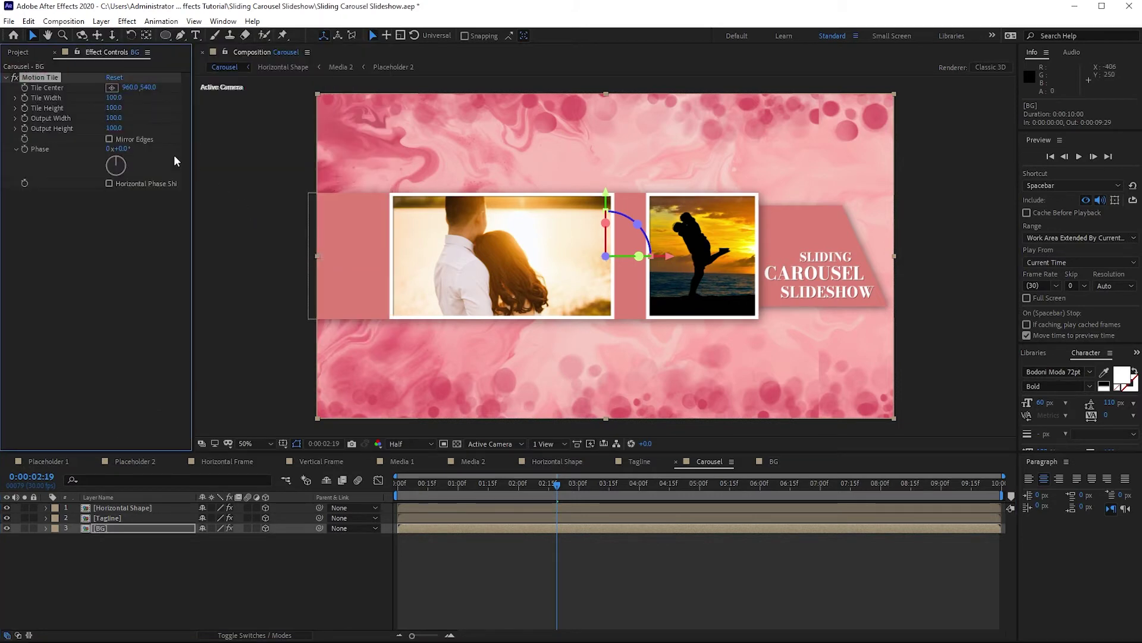
click(109, 119)
text(500)
key(Tab)
text(50)
click(110, 139)
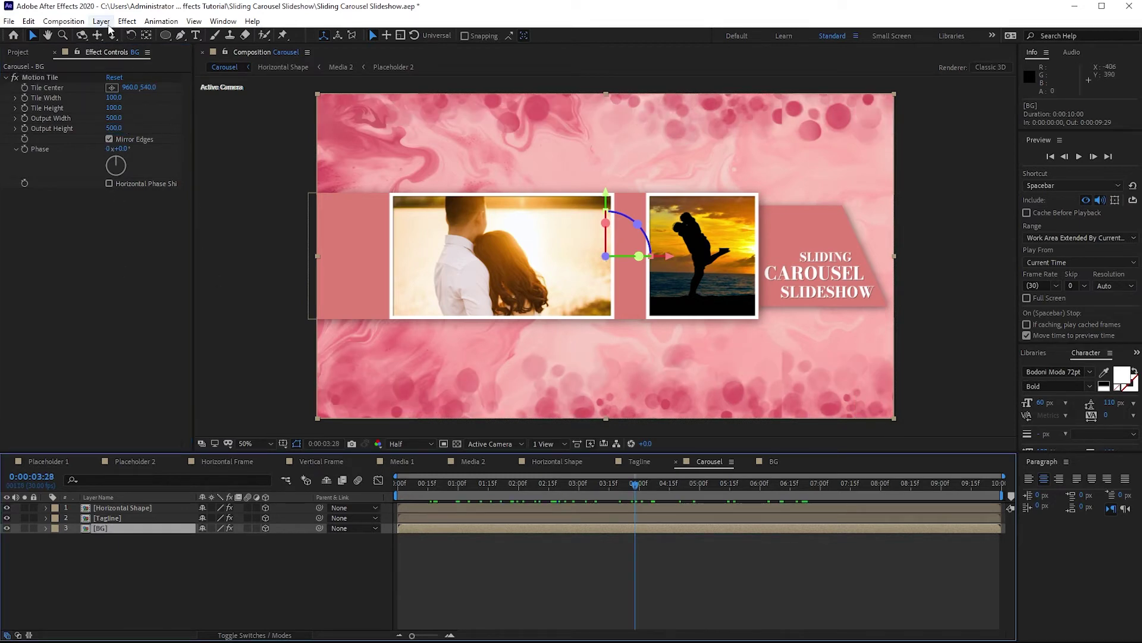
Add a two-node camera with the 50mm preset to the Carousel composition.
click(103, 22)
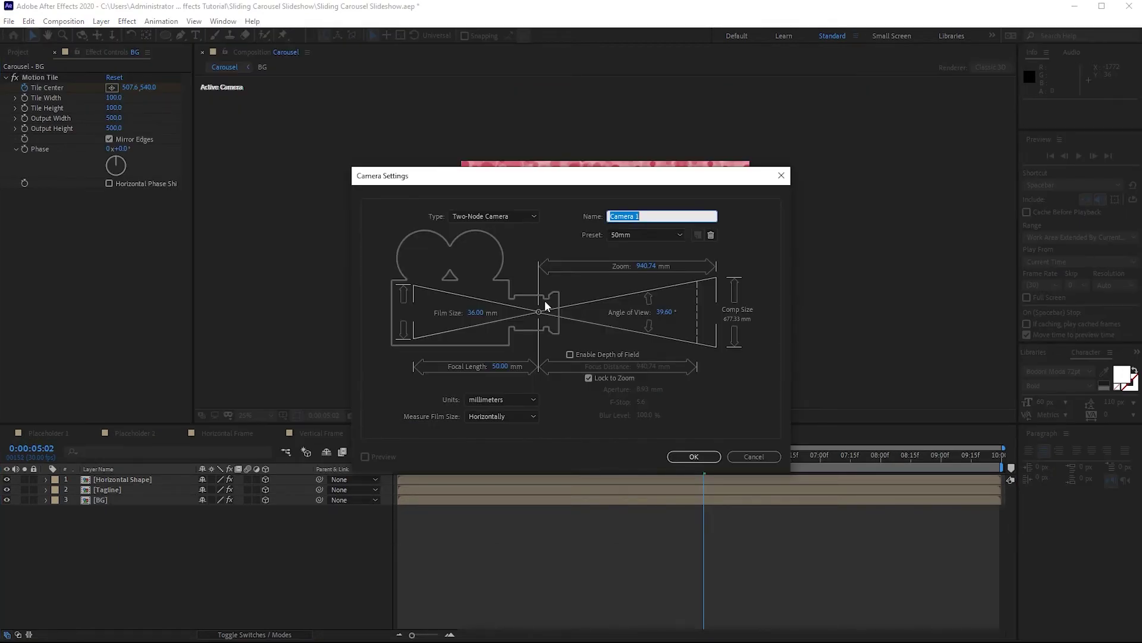
click(689, 454)
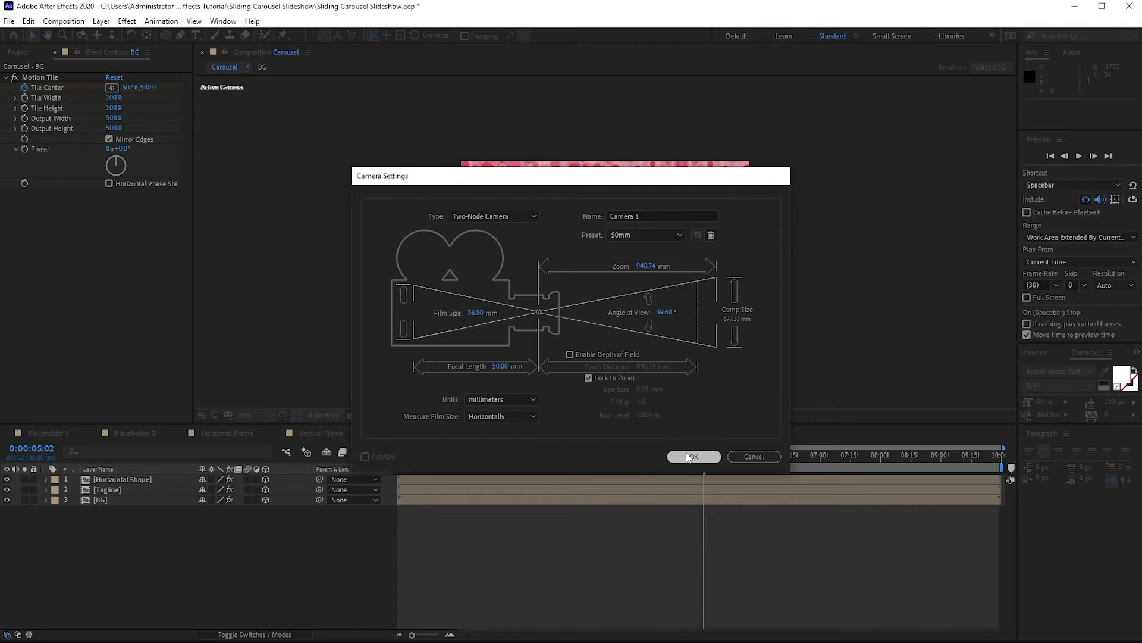
Add a null object to the Carousel composition, make it a 3D layer and parent Camera 1 to it.
click(102, 22)
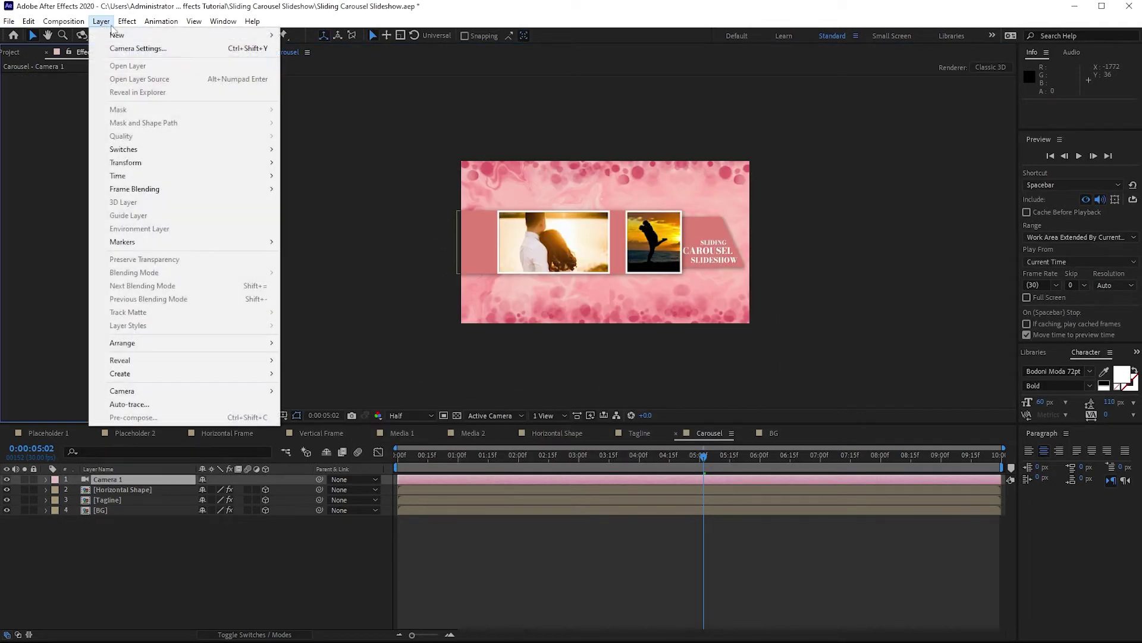
mouse_move(268, 36)
click(304, 91)
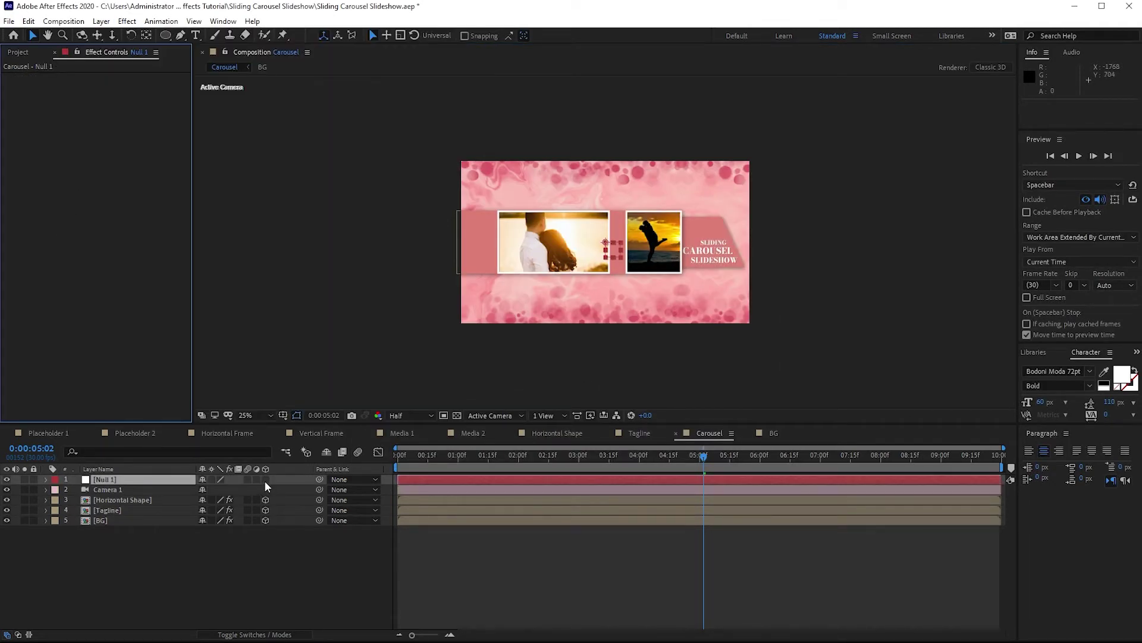
click(266, 480)
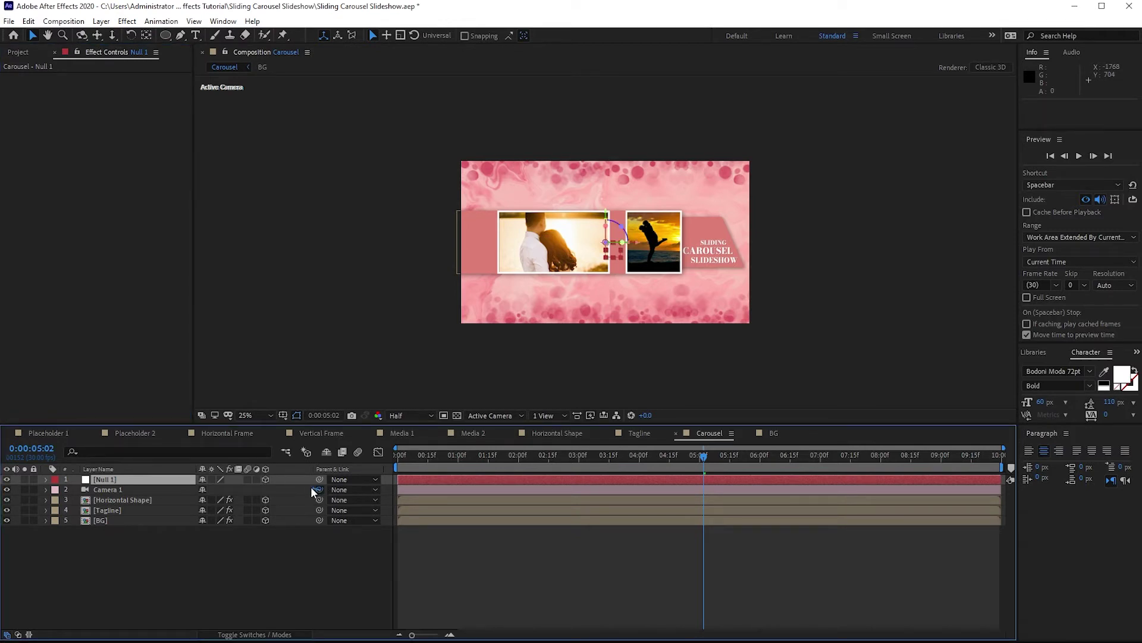
drag(319, 489, 156, 482)
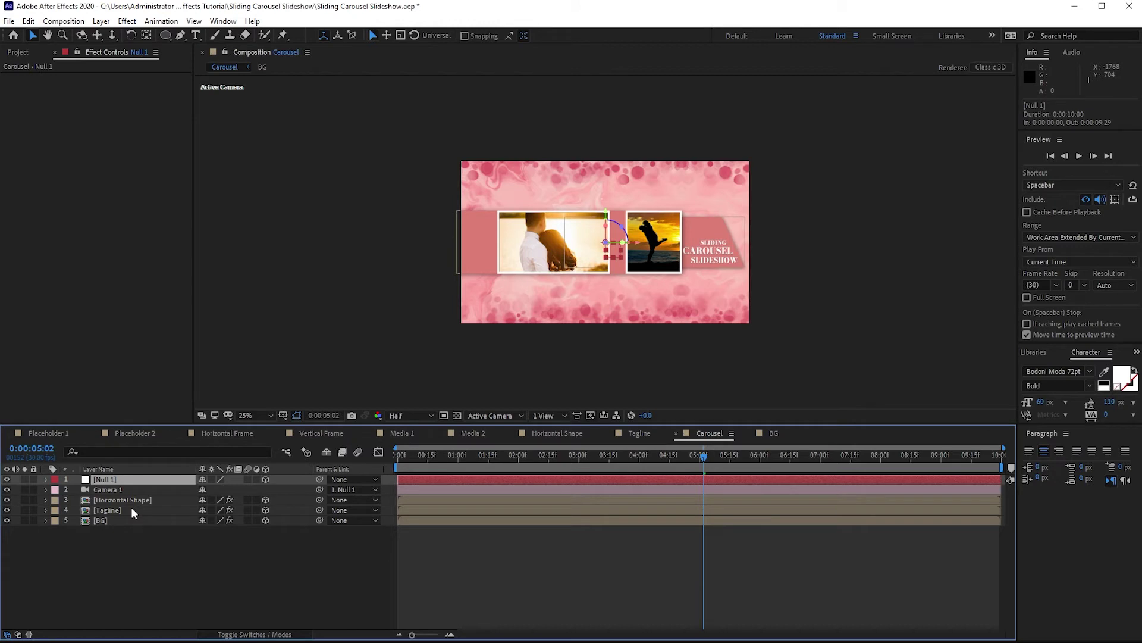
Keyframe Null 1's X Rotation at 43° at 0:00:02:00 and at 30° at 0:00:09:29.
key(u)
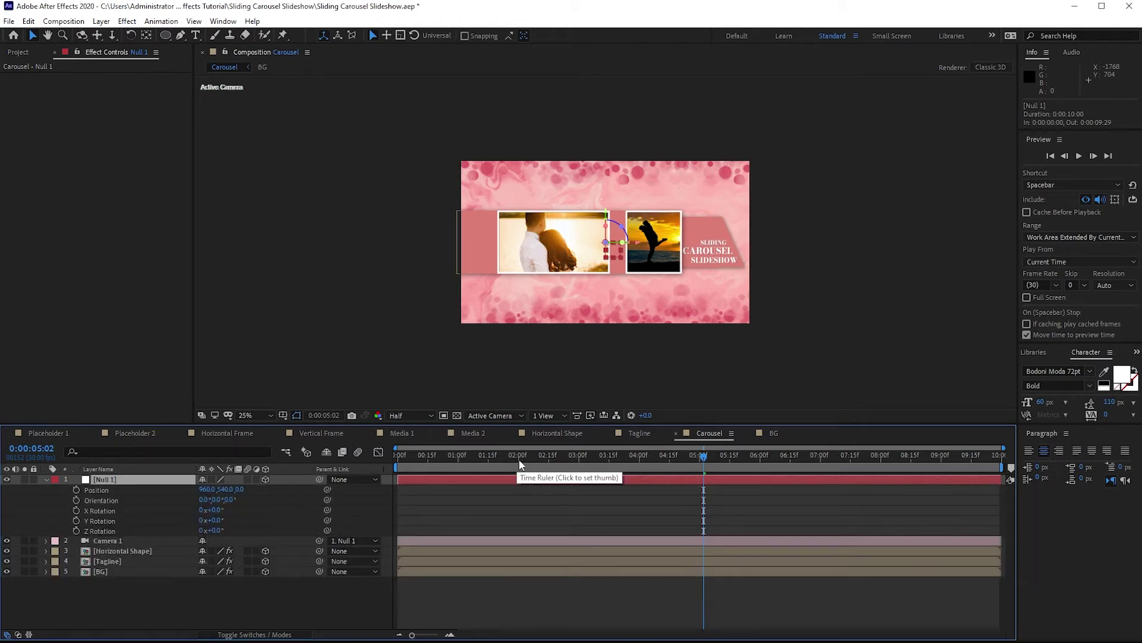
click(519, 465)
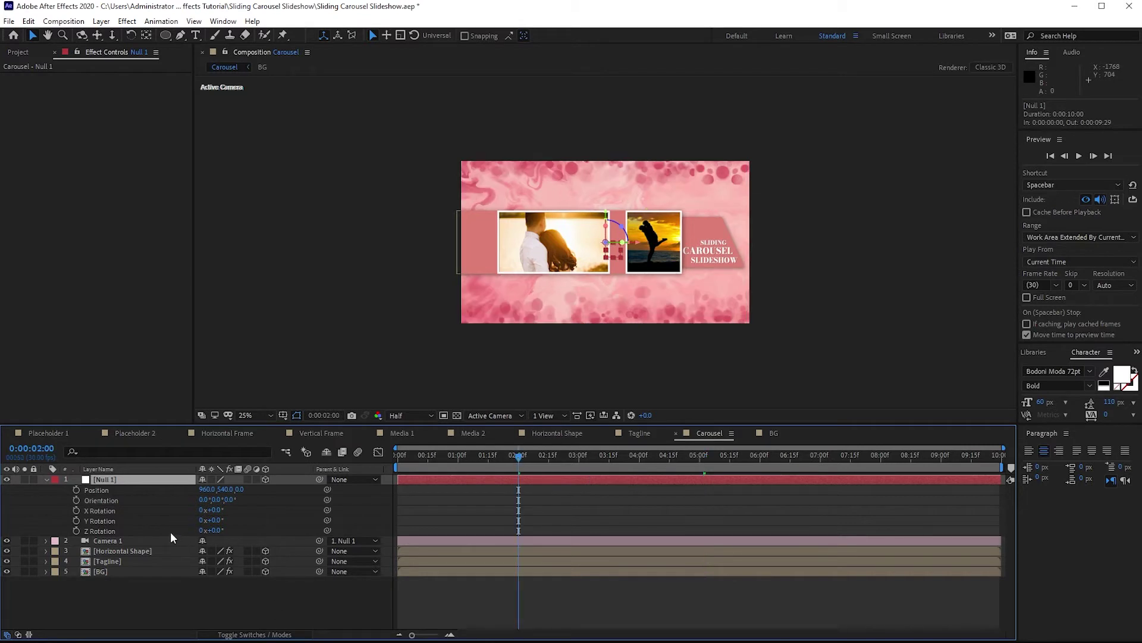
click(76, 510)
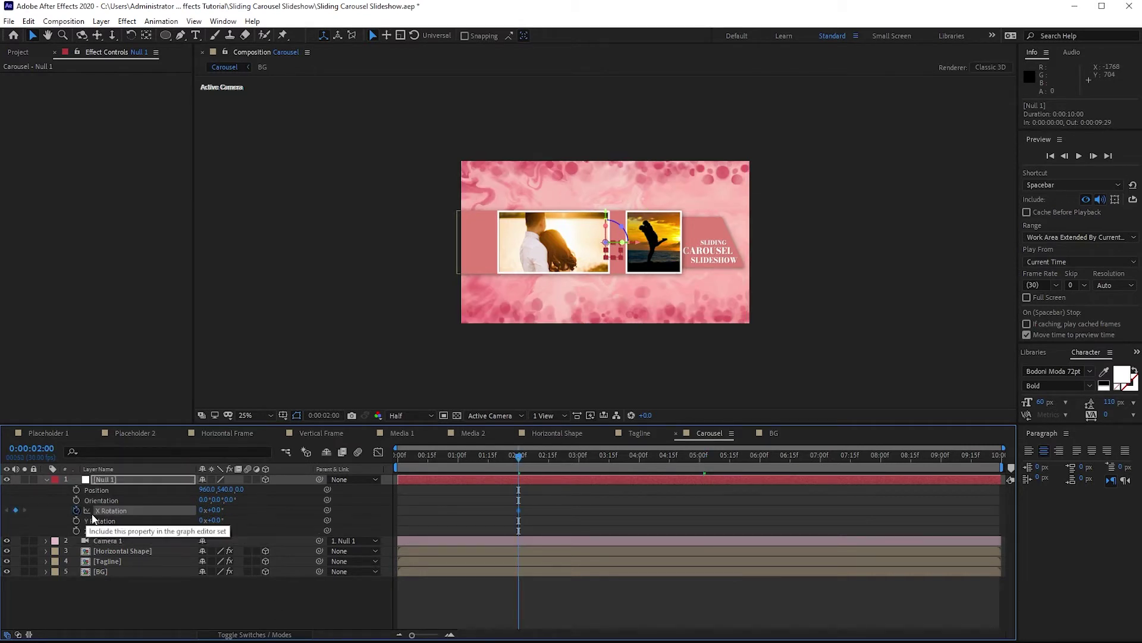
click(215, 510)
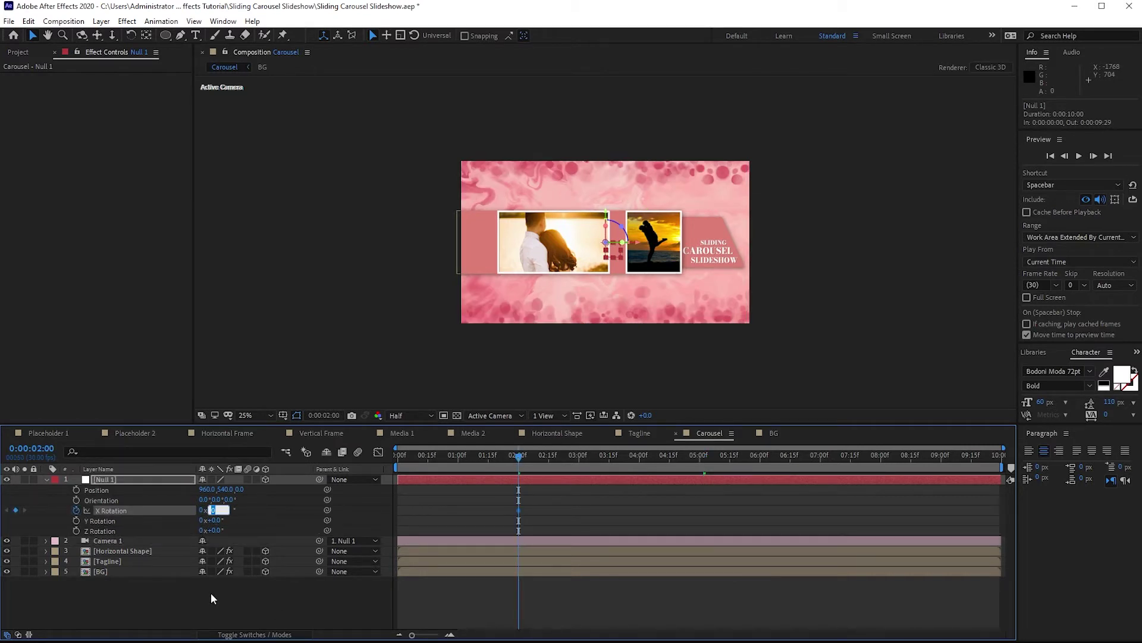
text(43)
key(Return)
key(space)
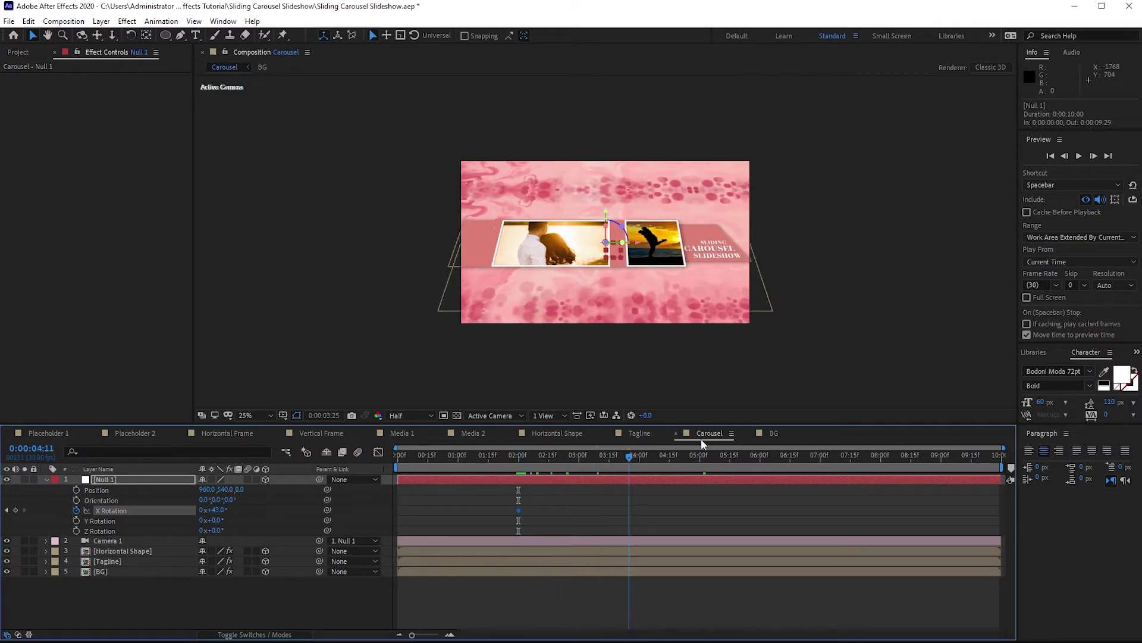
click(216, 511)
text(30)
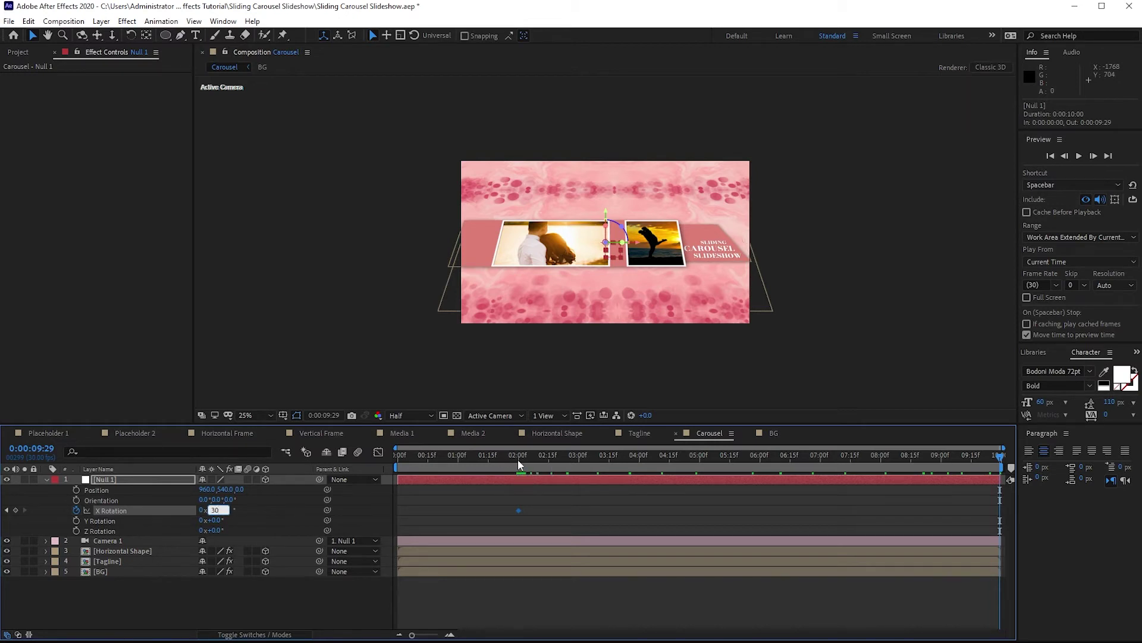
Keyframe Null 1's Position at 0:00:02:00, and increase its X position at 0:00:09:29 so the camera slides sideways along the strip.
click(516, 457)
key(Page_Down)
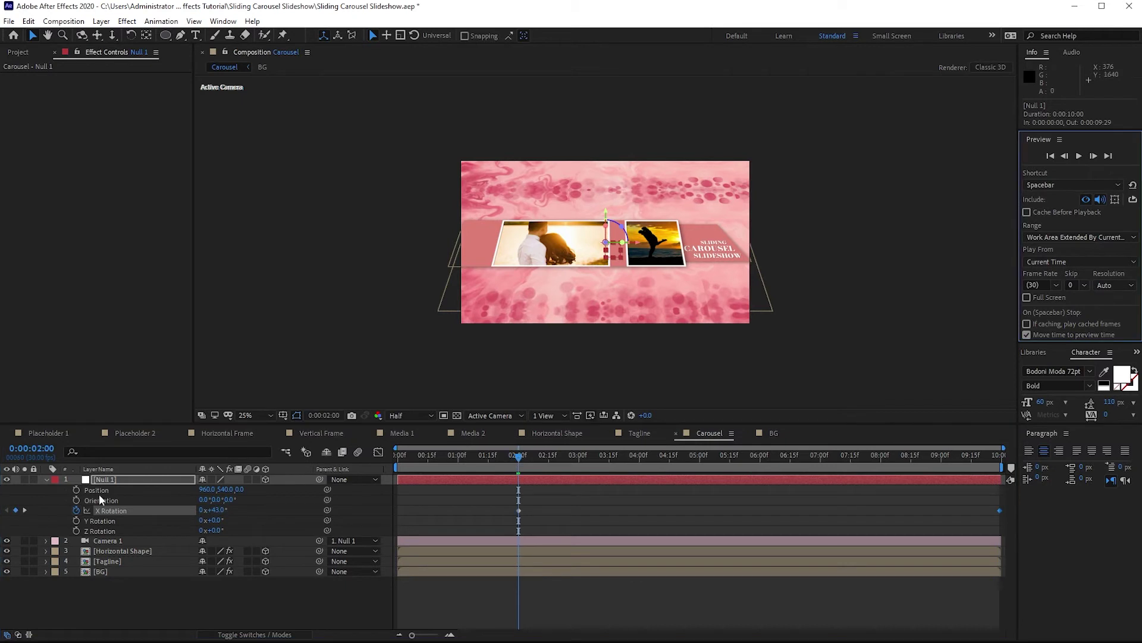
click(76, 490)
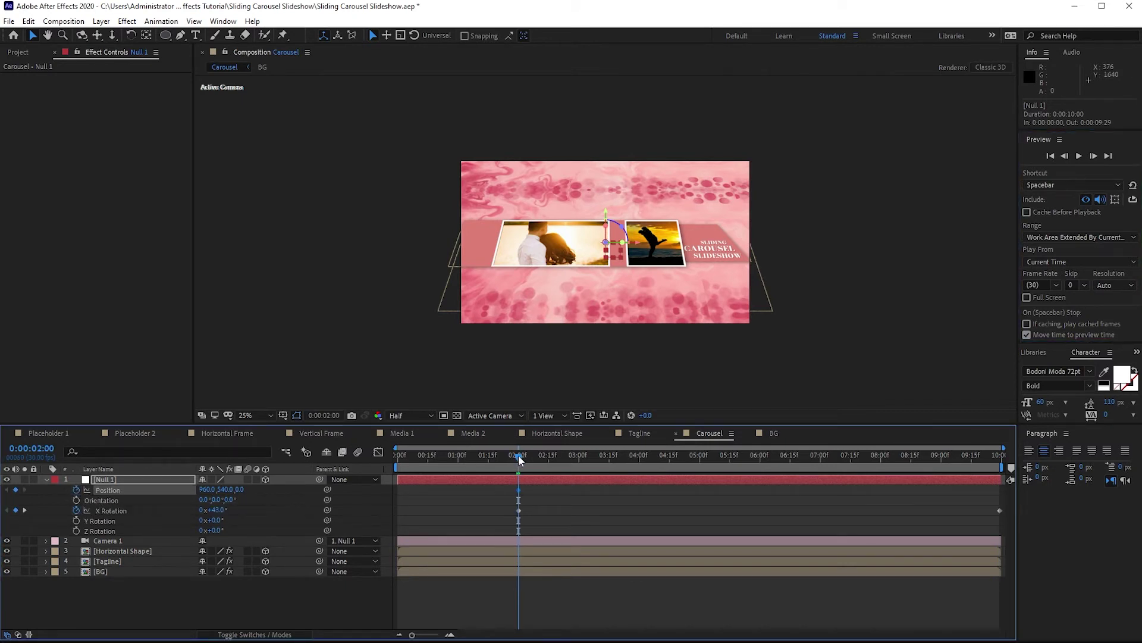
drag(519, 458, 999, 457)
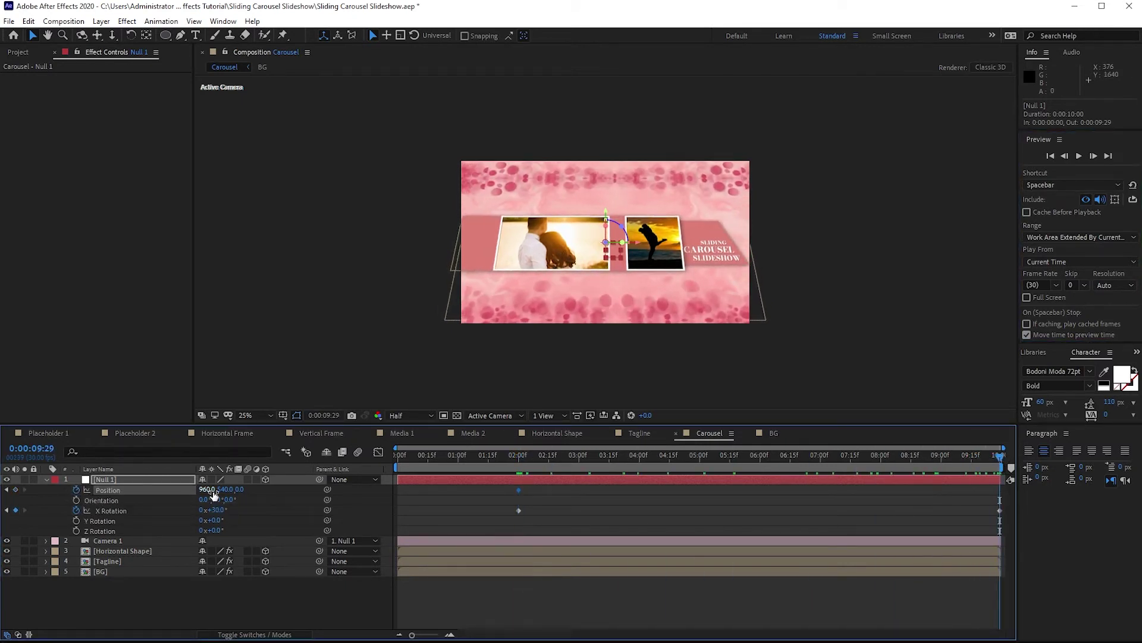
drag(206, 492, 646, 472)
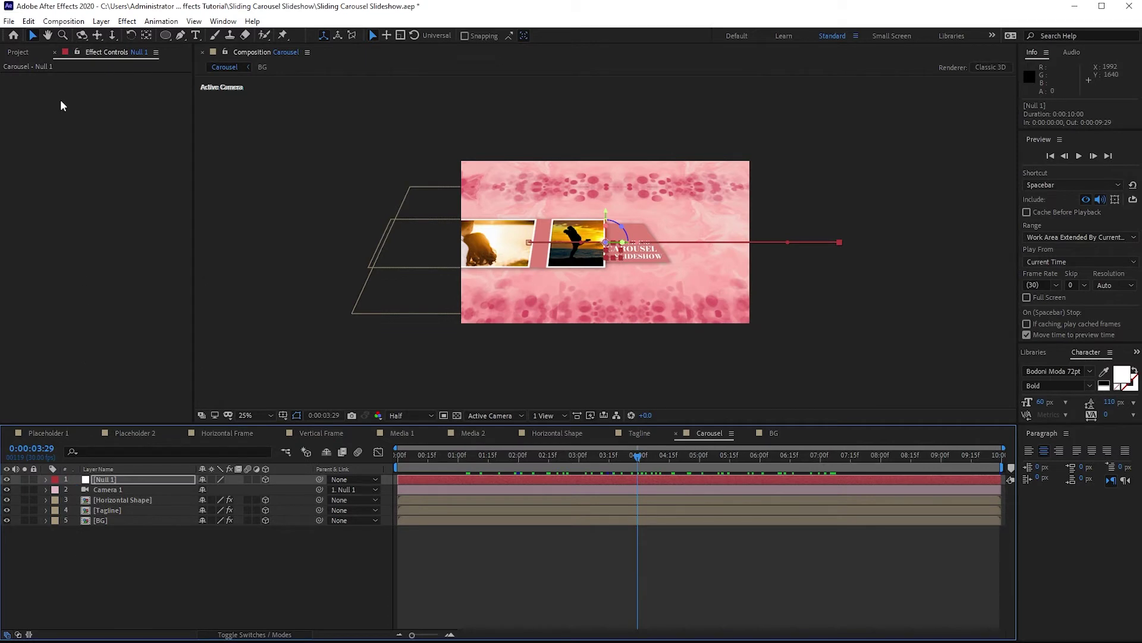
Place Bokeh 01.png above BG in the Carousel composition and pre-compose it, moving all attributes into the new composition.
click(17, 52)
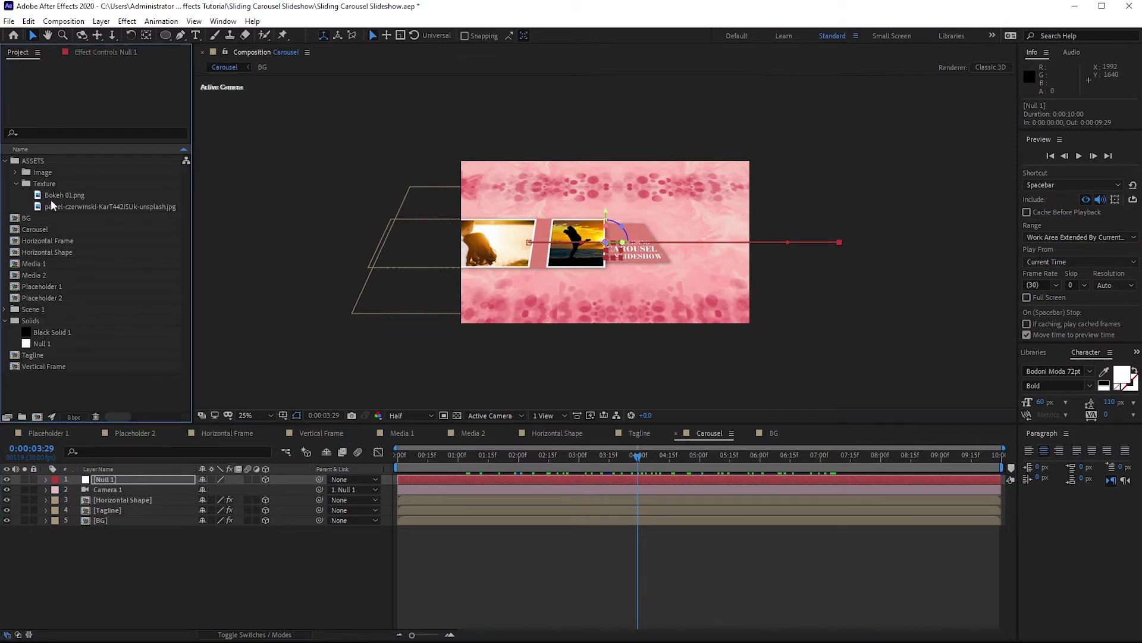
drag(55, 194, 102, 515)
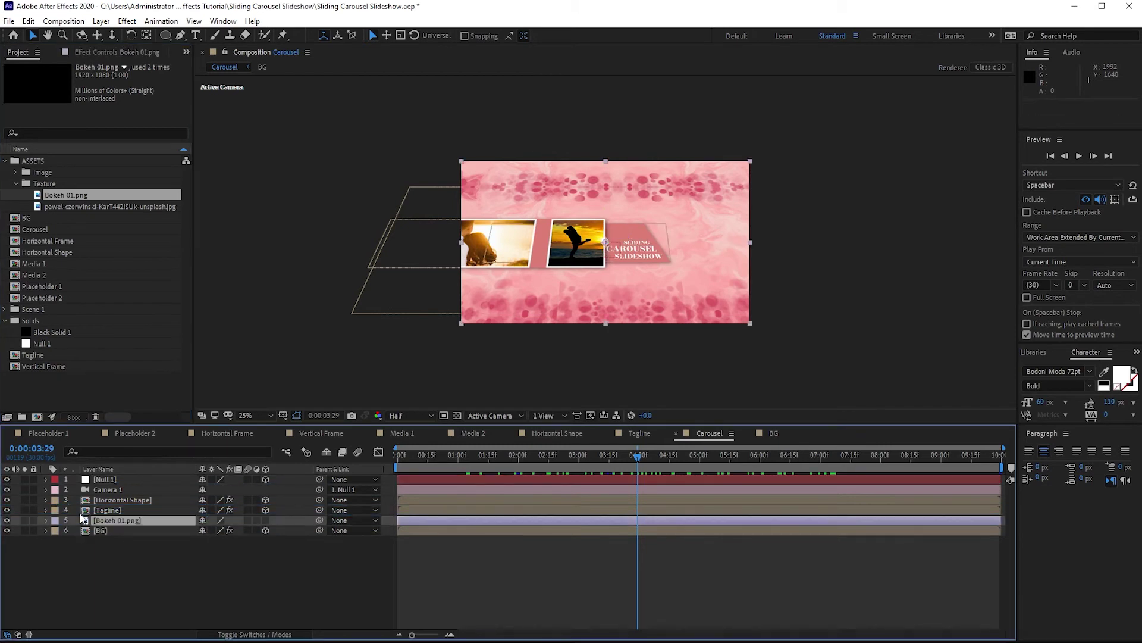
right_click(124, 517)
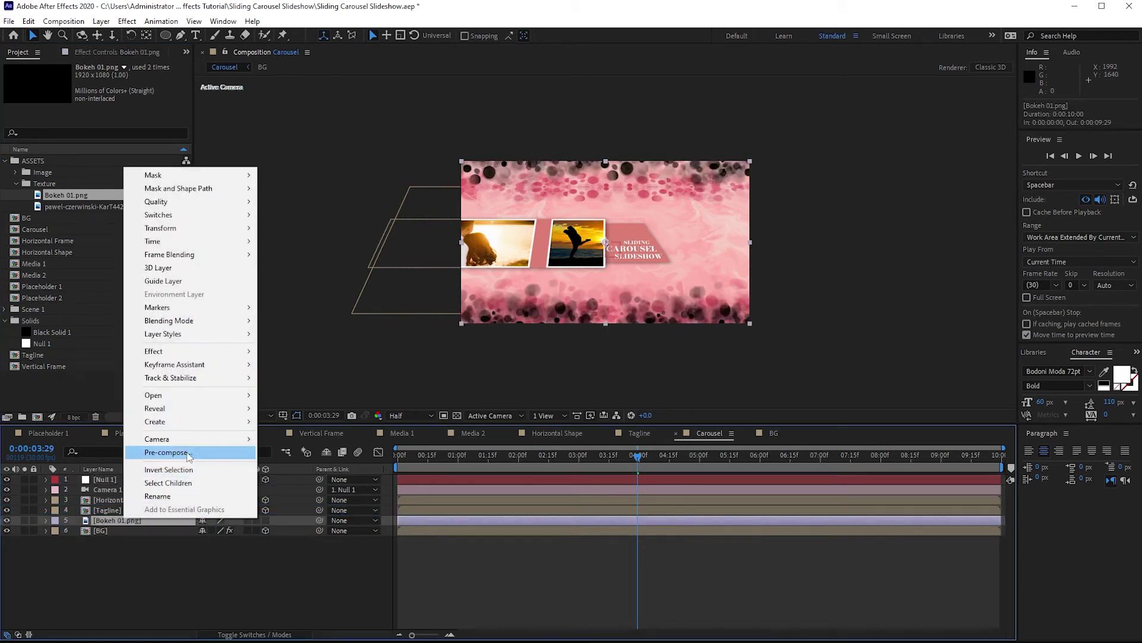
click(169, 452)
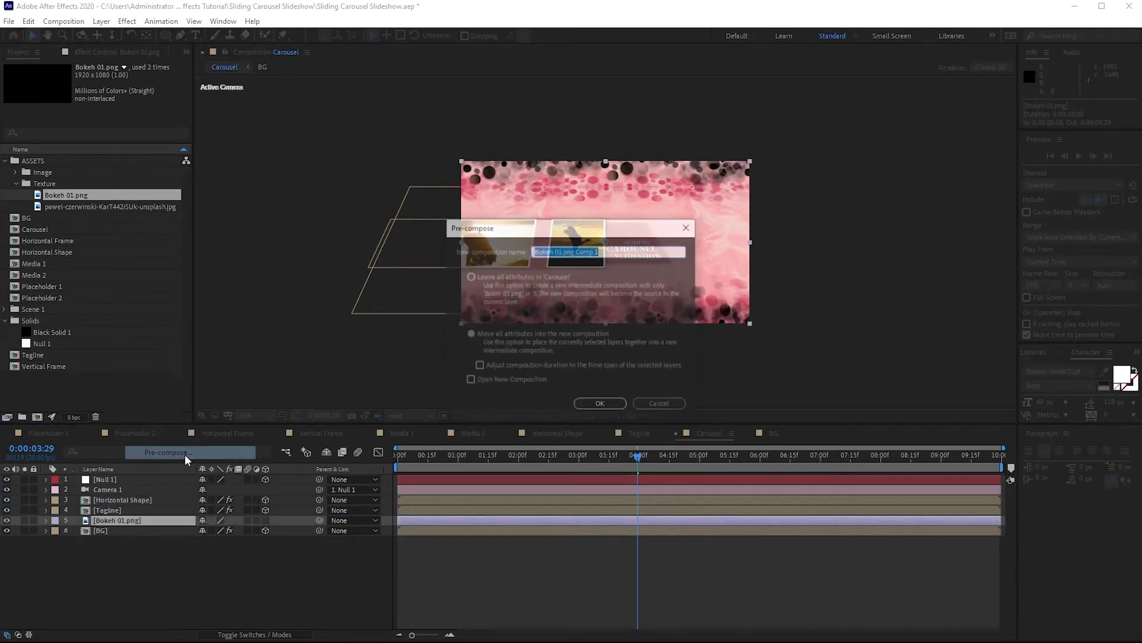
click(469, 334)
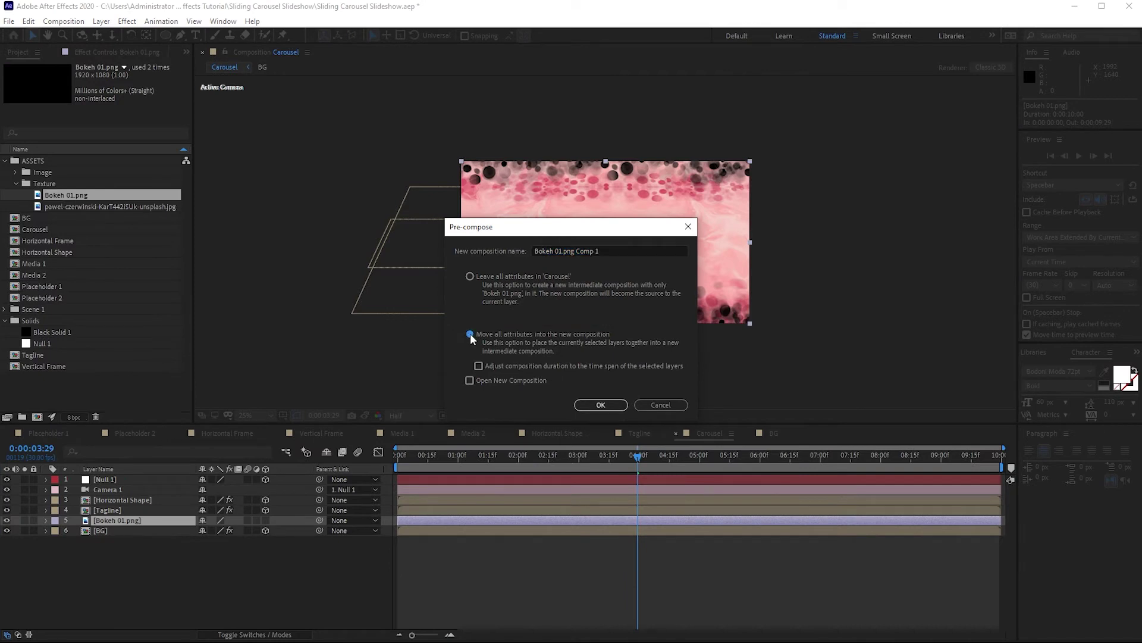
click(600, 405)
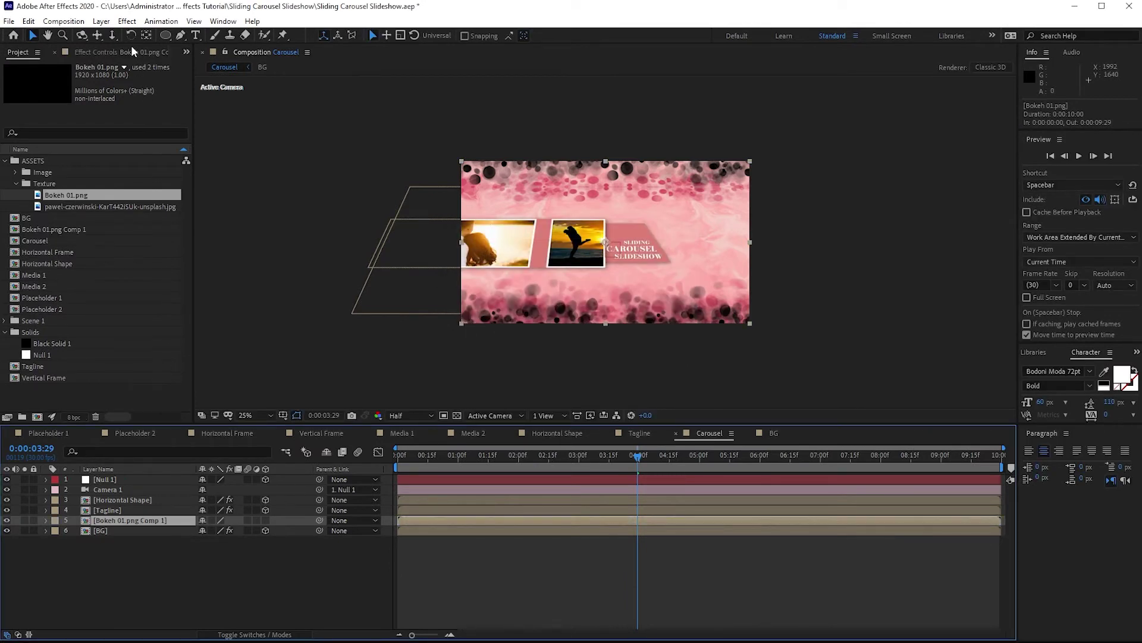
Apply a Fill effect to Bokeh 01.png Comp 1 and sample its colour from the pink background texture.
click(126, 21)
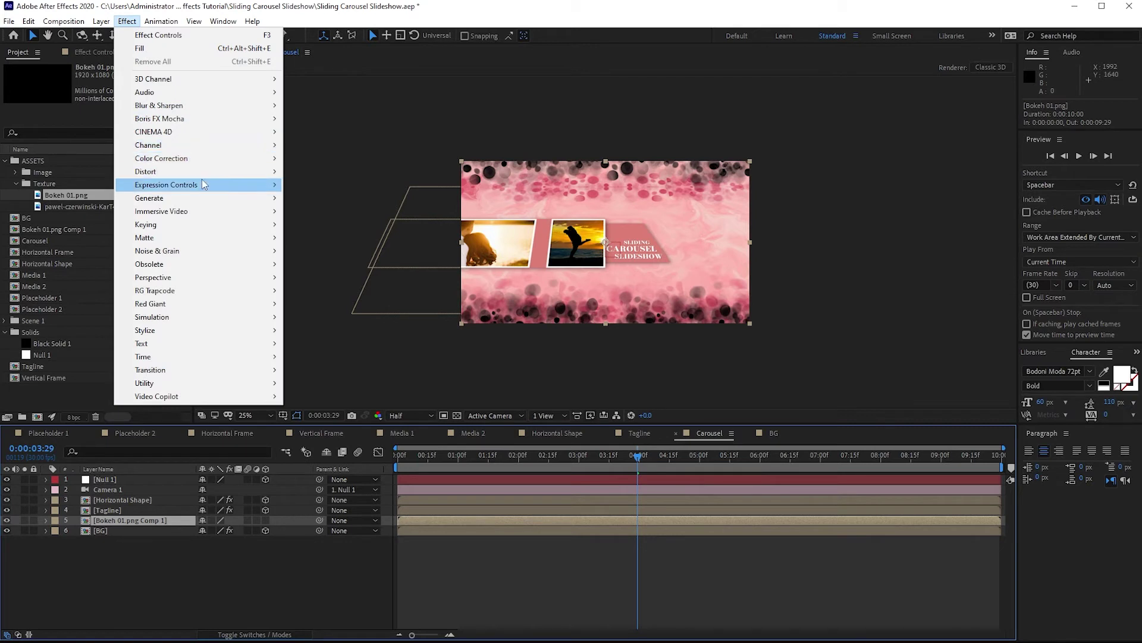
mouse_move(278, 202)
click(306, 396)
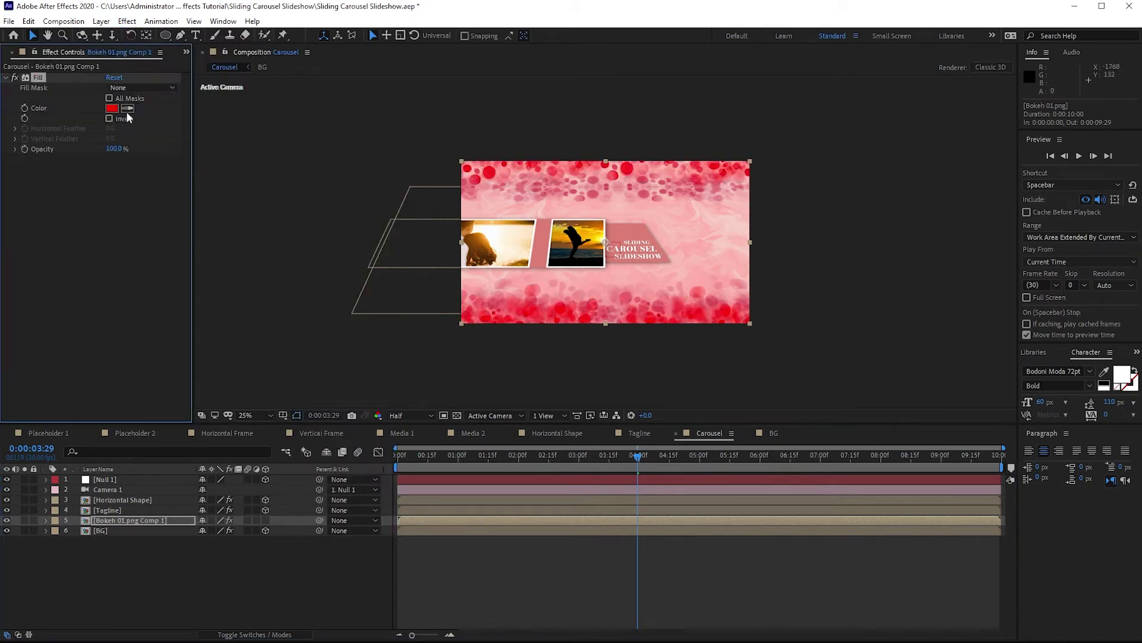
click(128, 110)
click(473, 197)
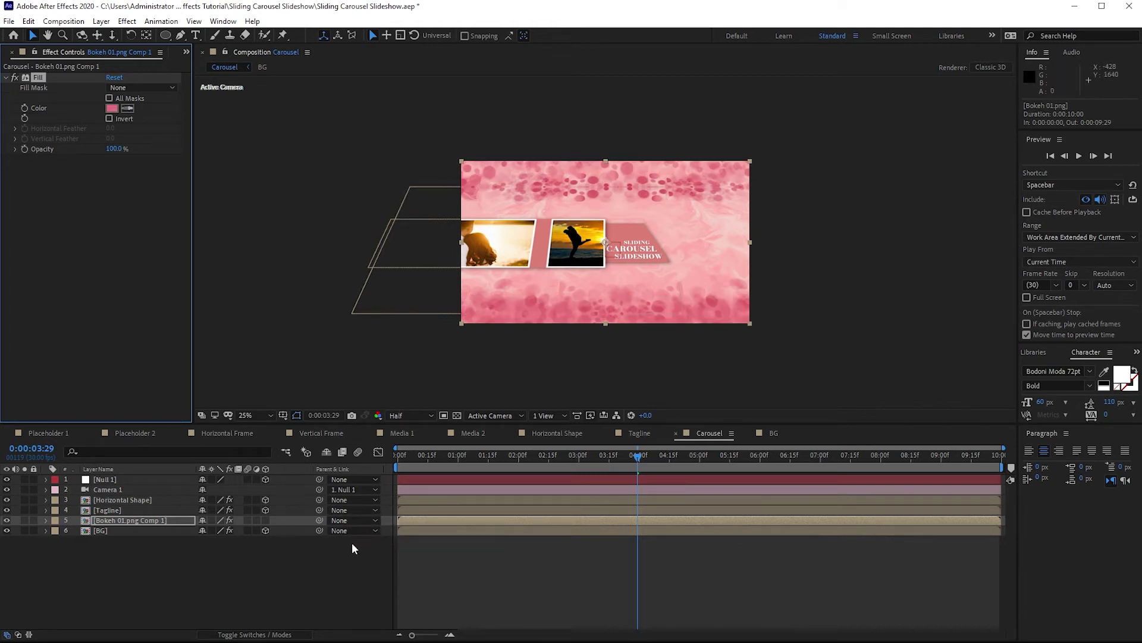
Add a black 1920 by 1080 px solid named Mask to the Carousel composition.
click(101, 21)
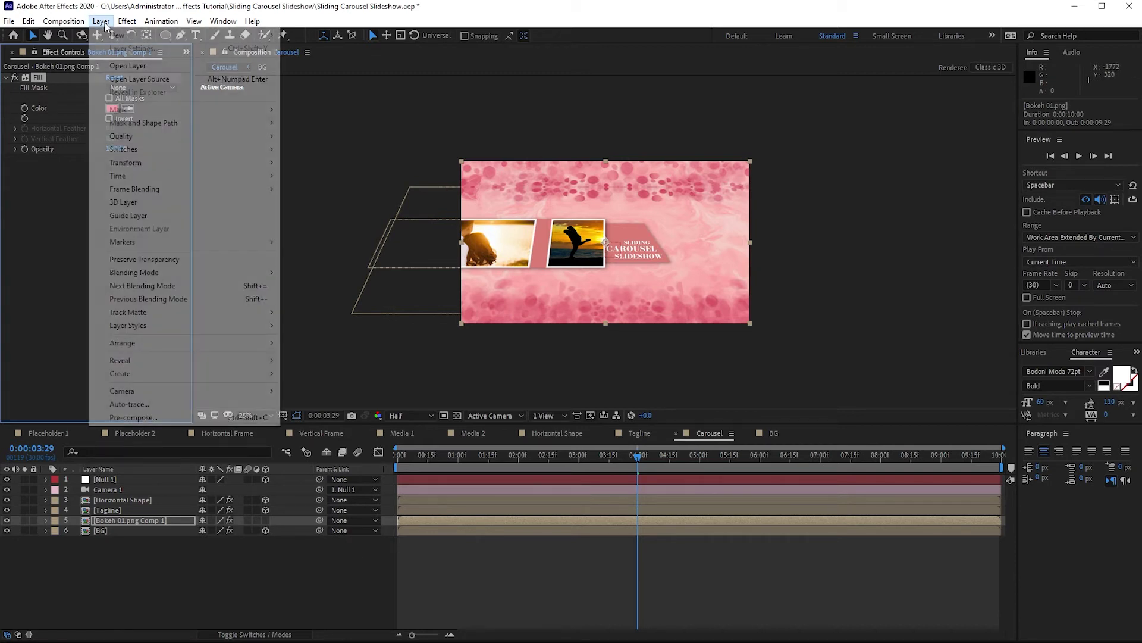
mouse_move(114, 36)
click(304, 49)
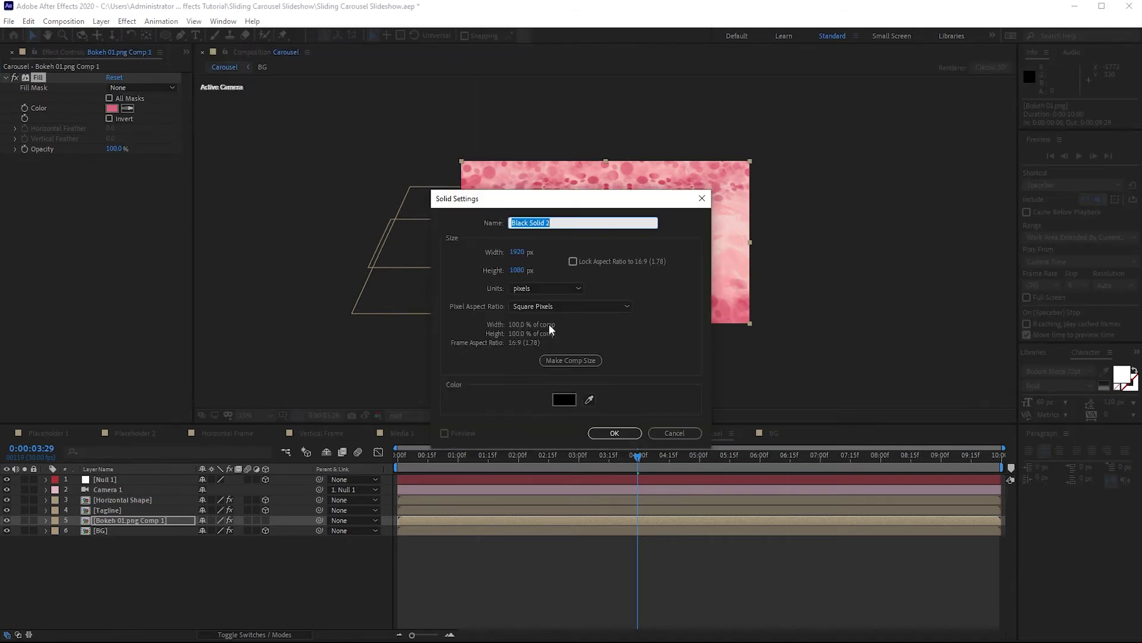
text(Mask)
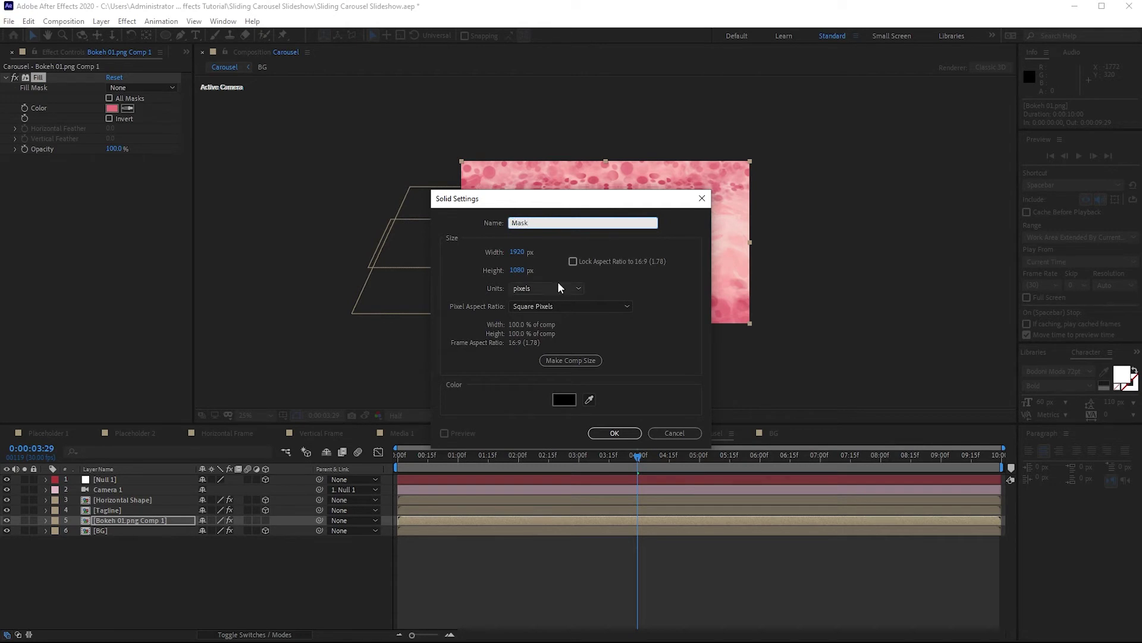
click(615, 432)
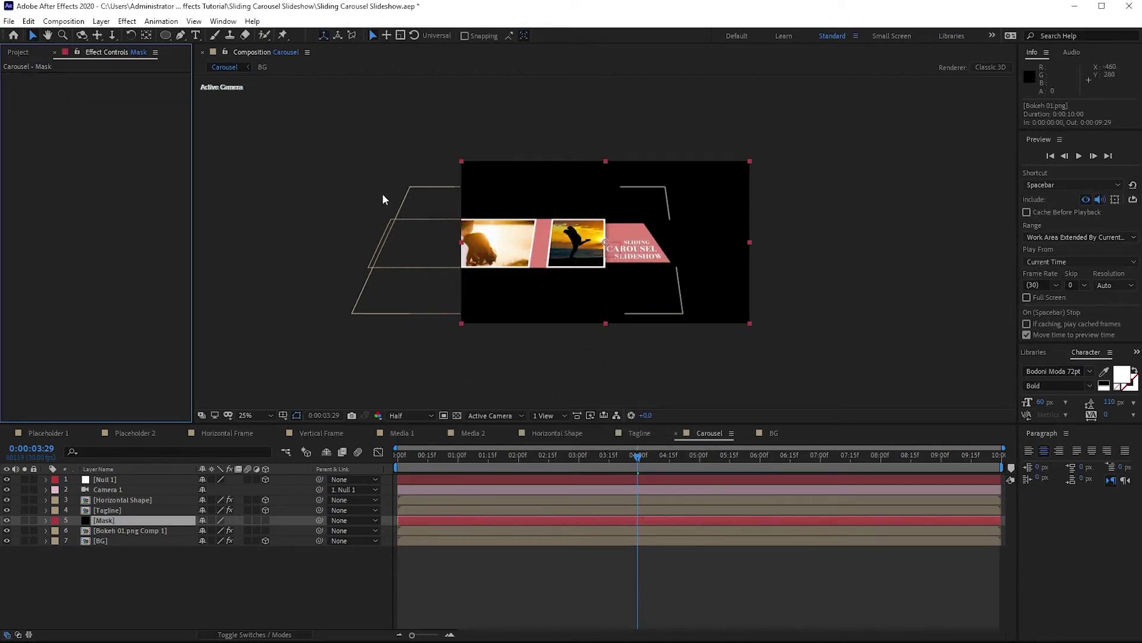
Turn the Mask solid into a topmost vignette with a full-frame elliptical mask set to Subtract and strongly feathered edges.
double_click(165, 36)
drag(105, 520, 101, 476)
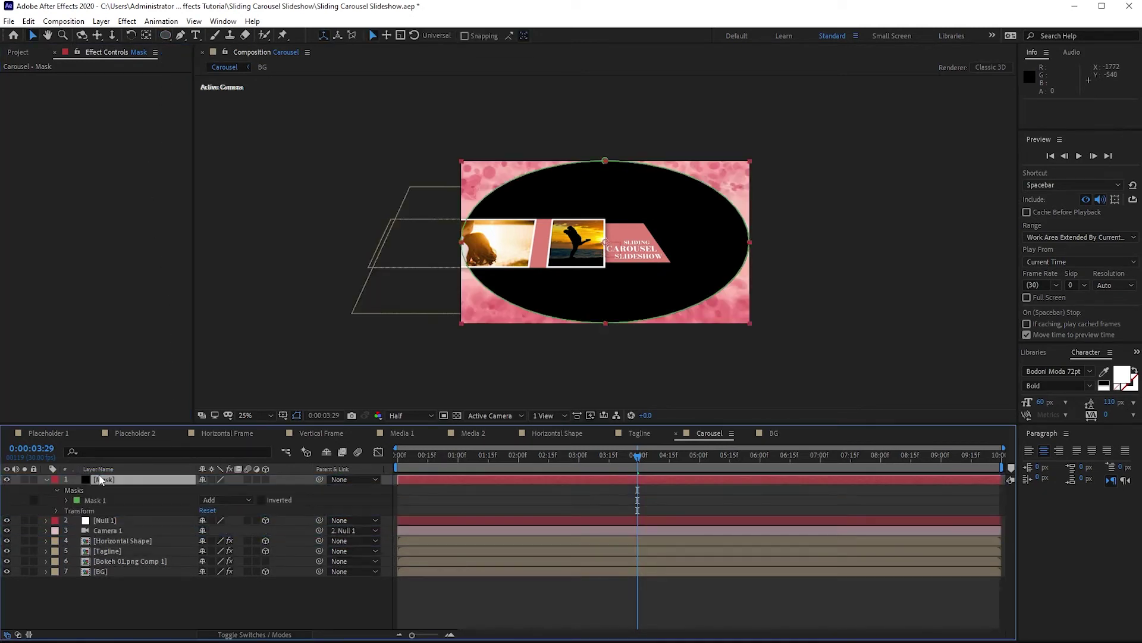
click(63, 499)
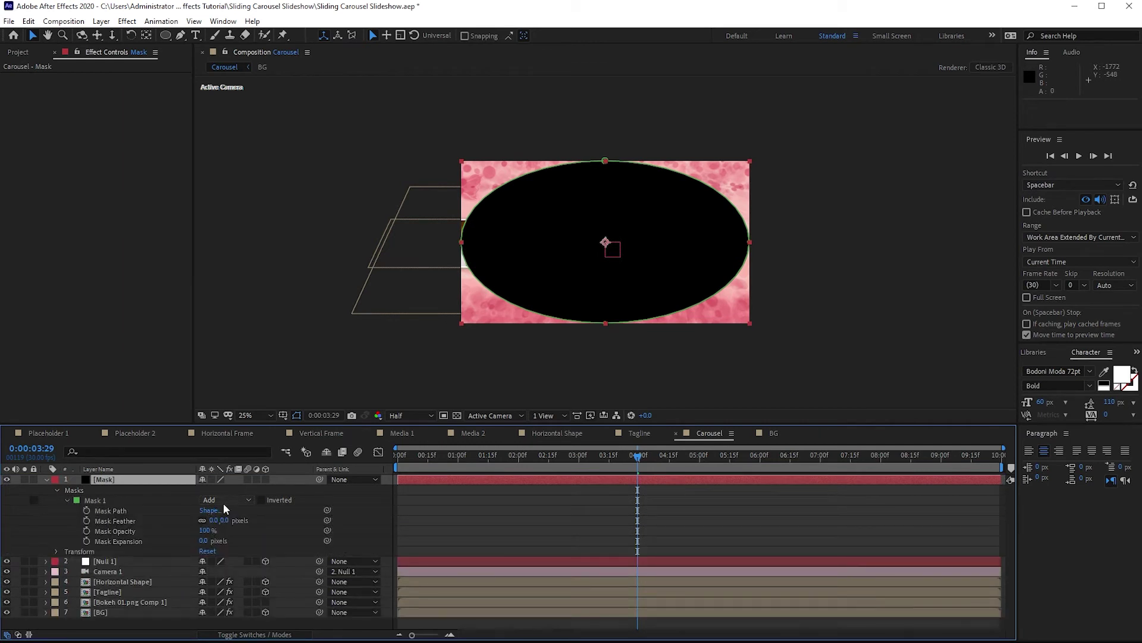
click(220, 500)
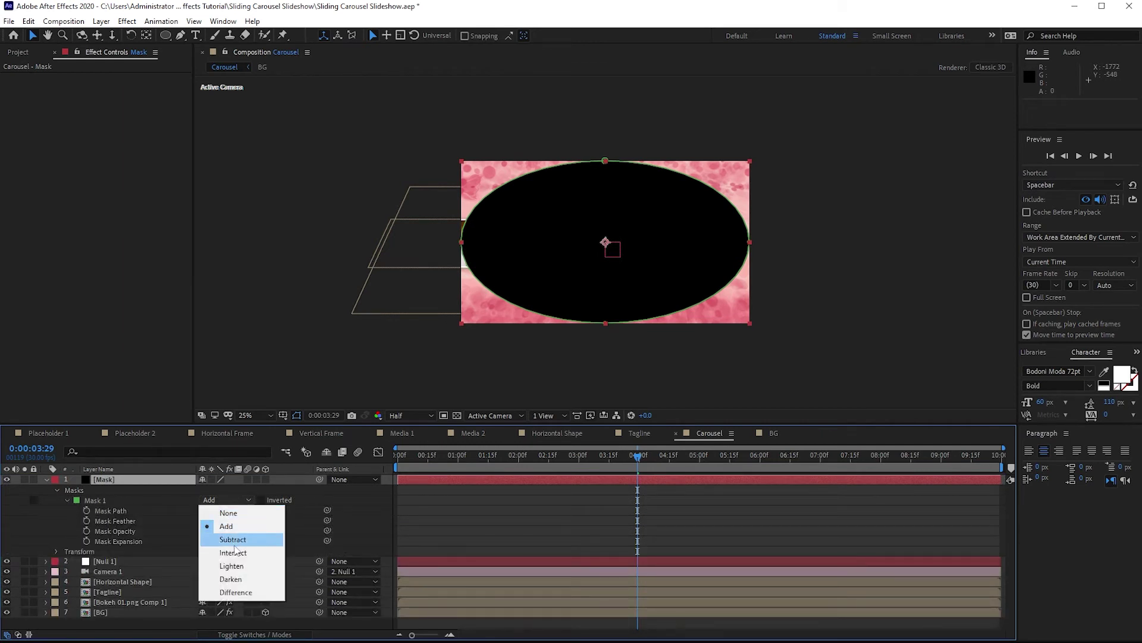
click(232, 539)
drag(215, 520, 478, 501)
key(u)
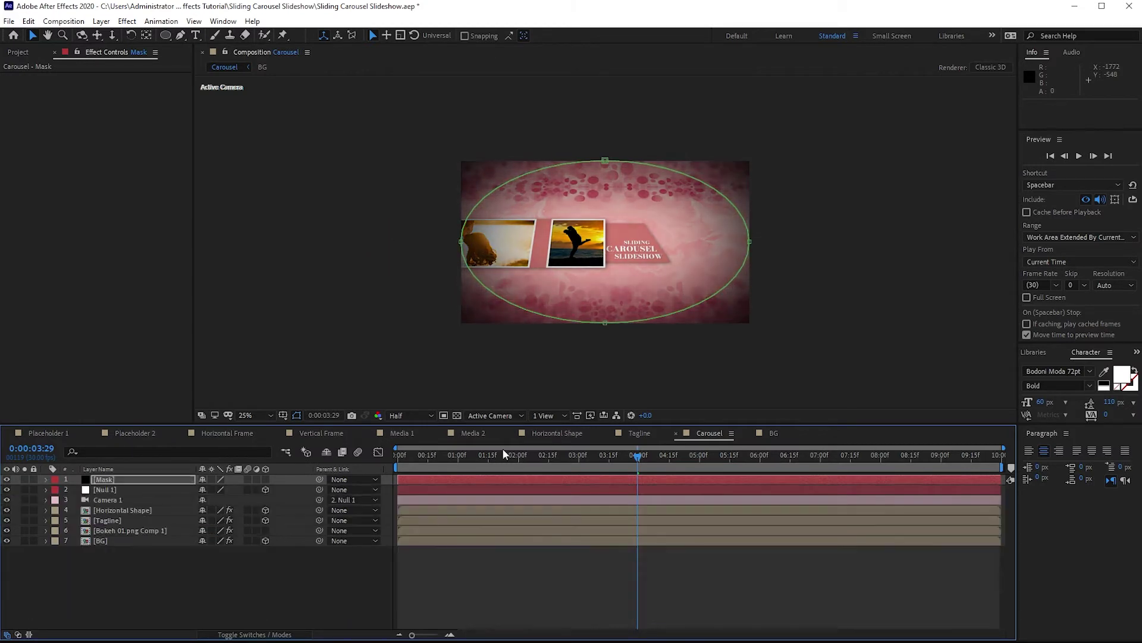
Create a project folder named Scene 1 and move every composition except Tagline into it.
click(23, 56)
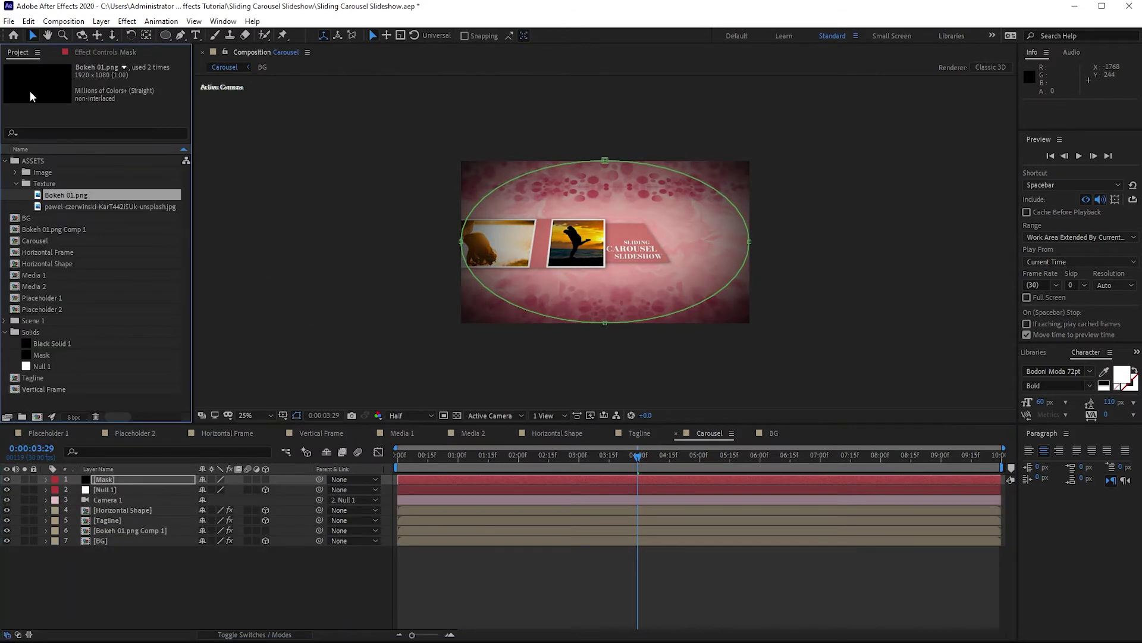
click(15, 183)
click(6, 160)
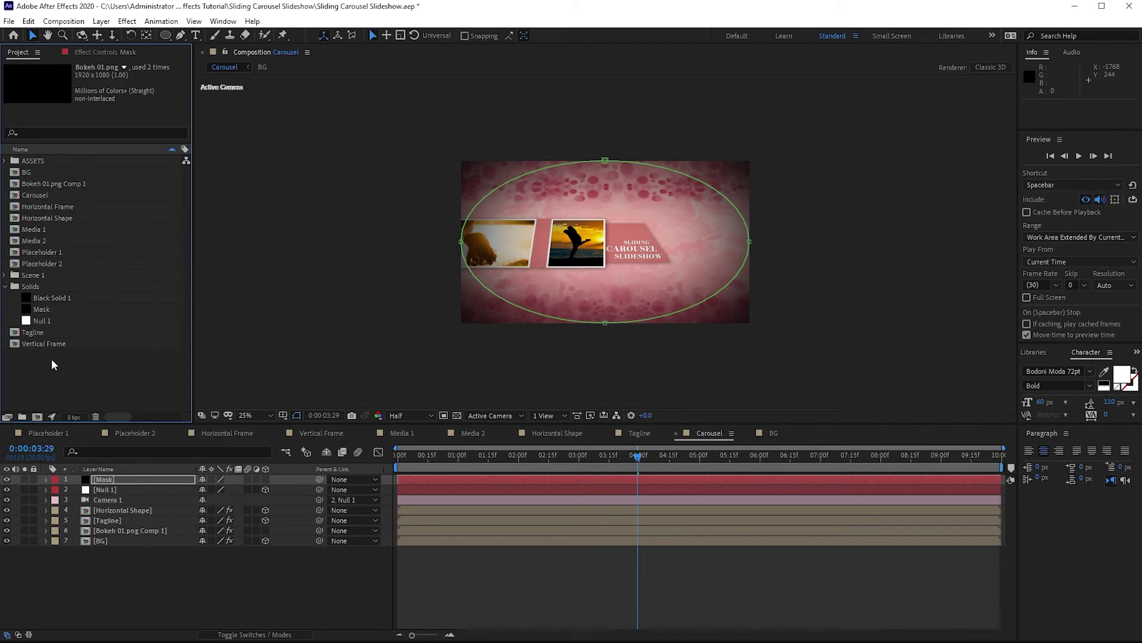
click(5, 287)
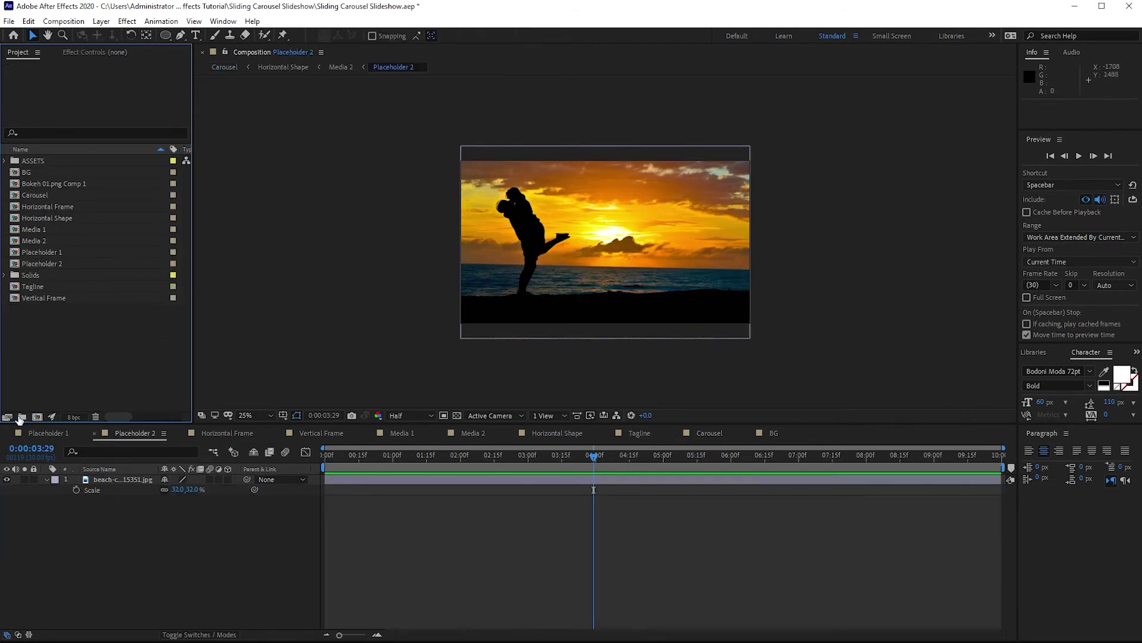
click(22, 417)
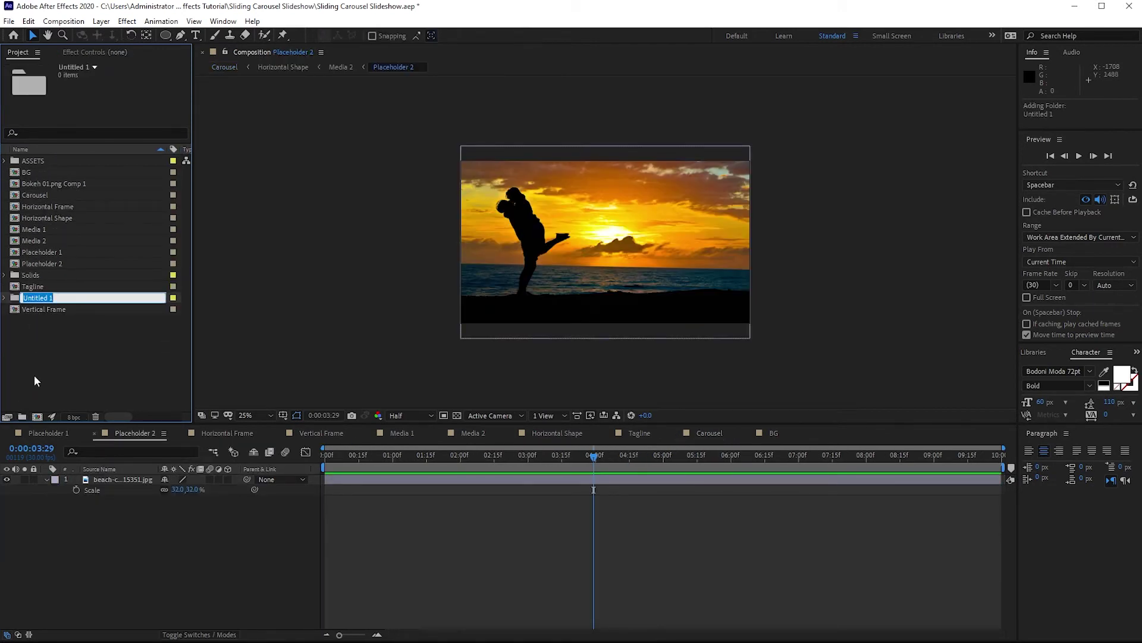
text(Scene)
key(Return)
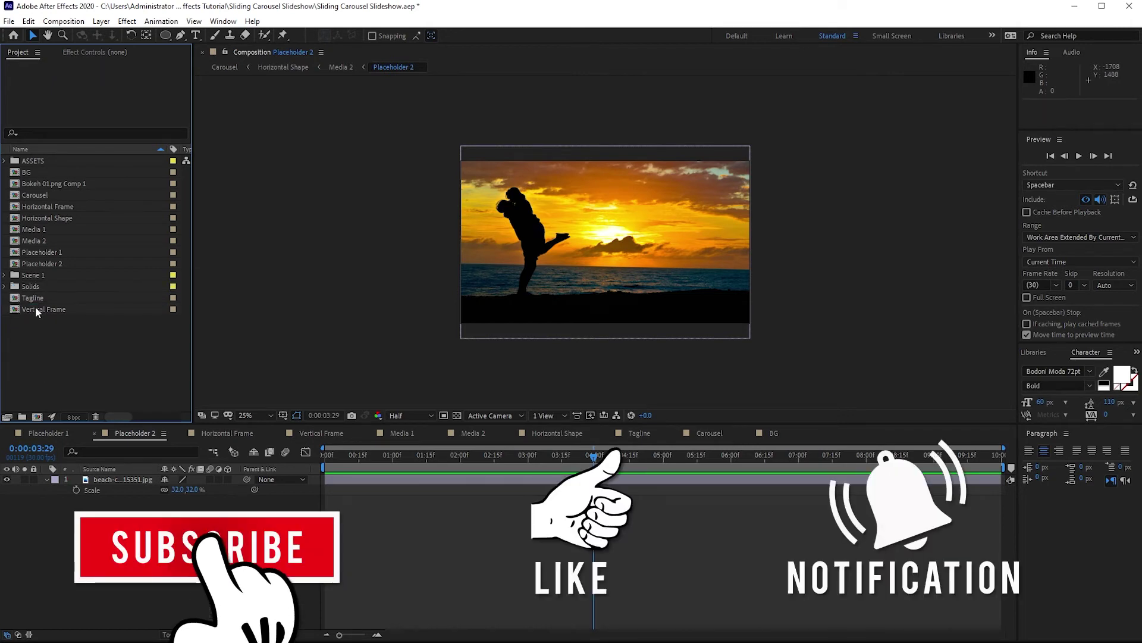
drag(4, 173, 52, 271)
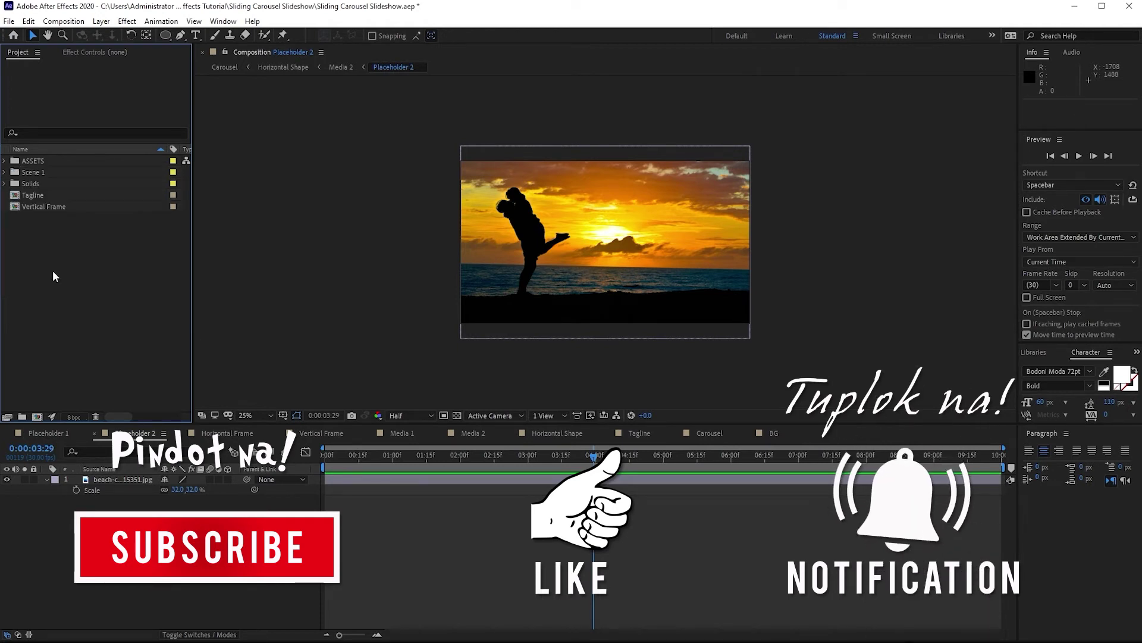
Add a second project folder named Scene 2.
click(22, 416)
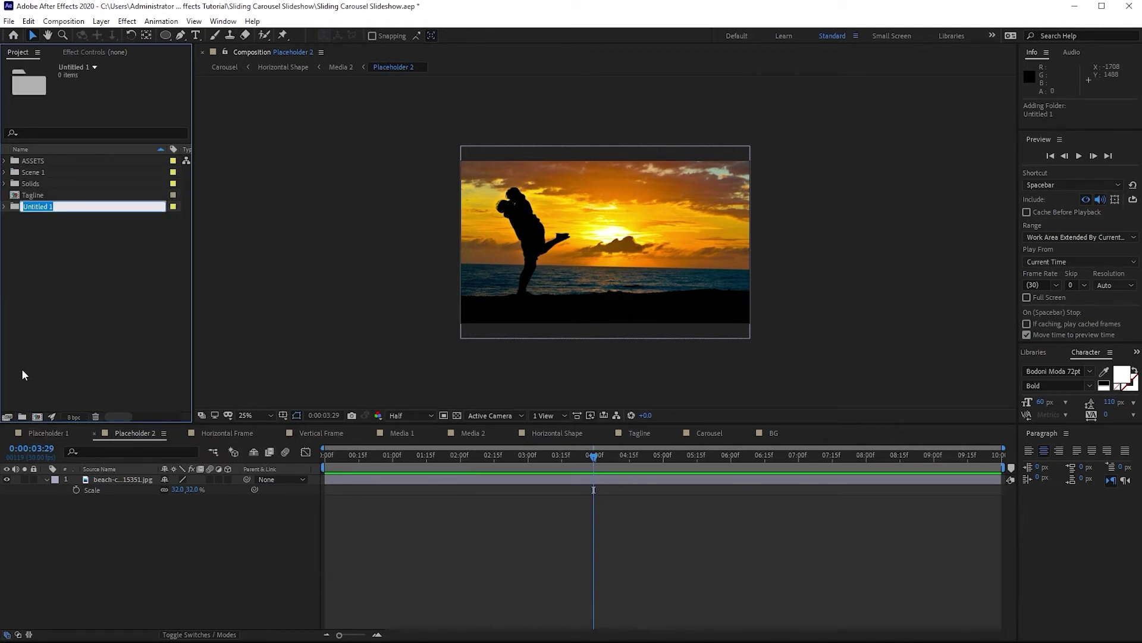
text(Scene 2)
click(6, 357)
Duplicate all compositions in the Scene 1 folder and move the duplicates into the Scene 2 folder.
click(4, 173)
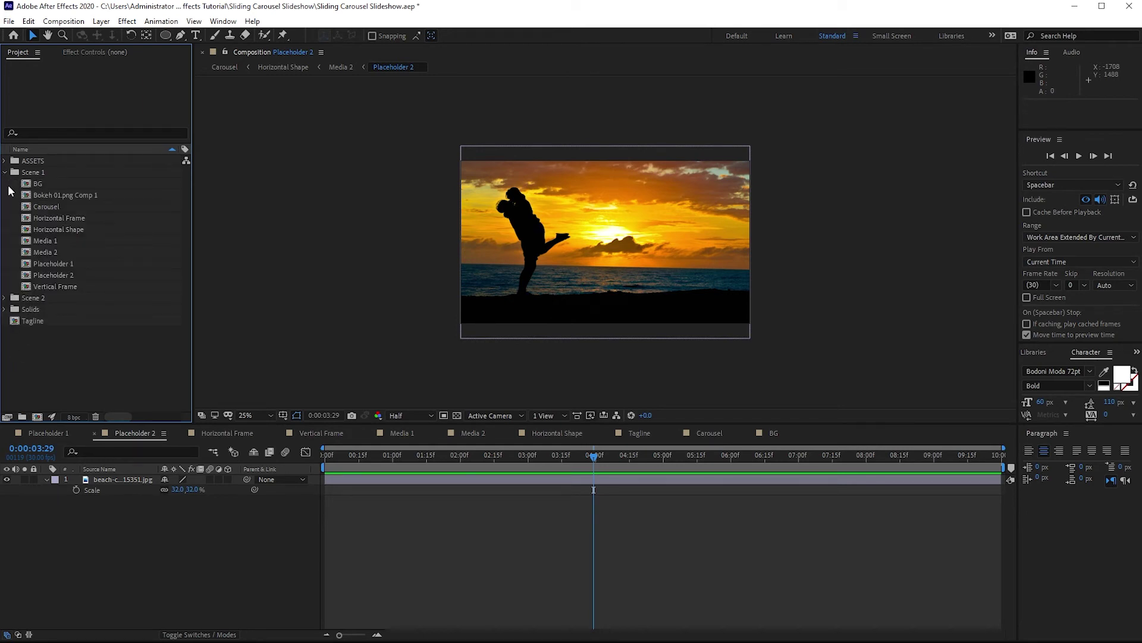
drag(9, 188, 83, 290)
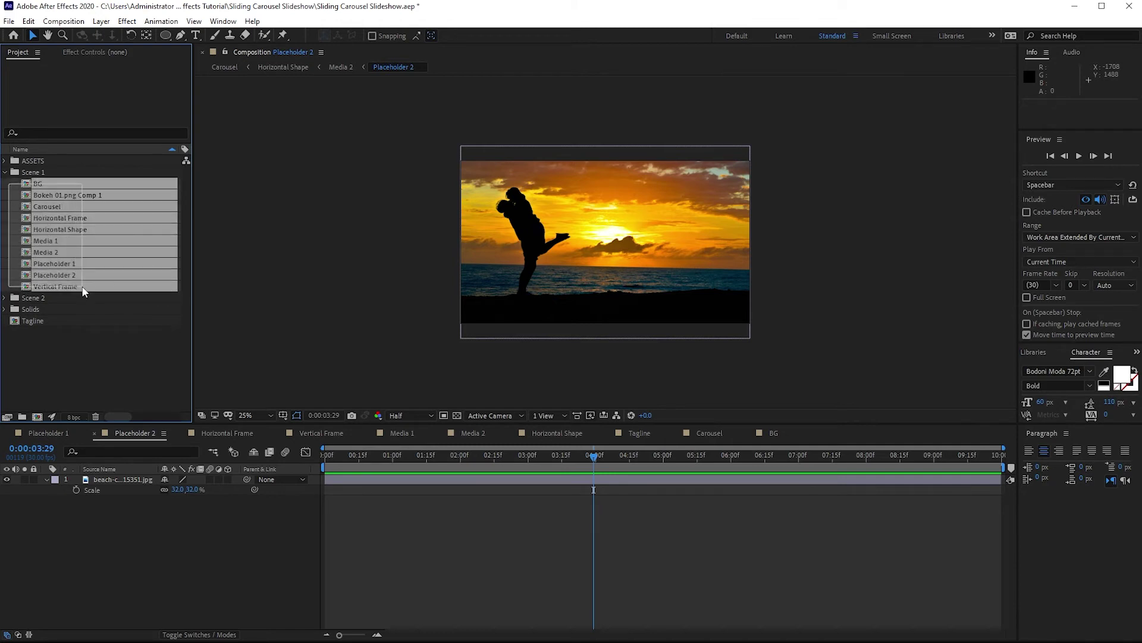
click(28, 20)
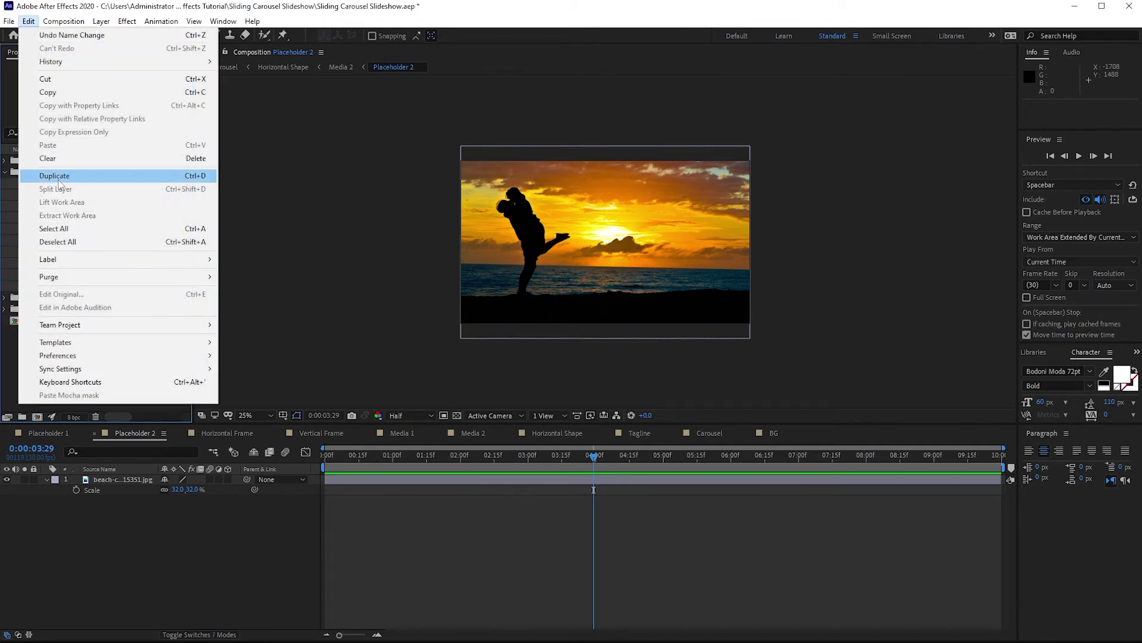
click(58, 177)
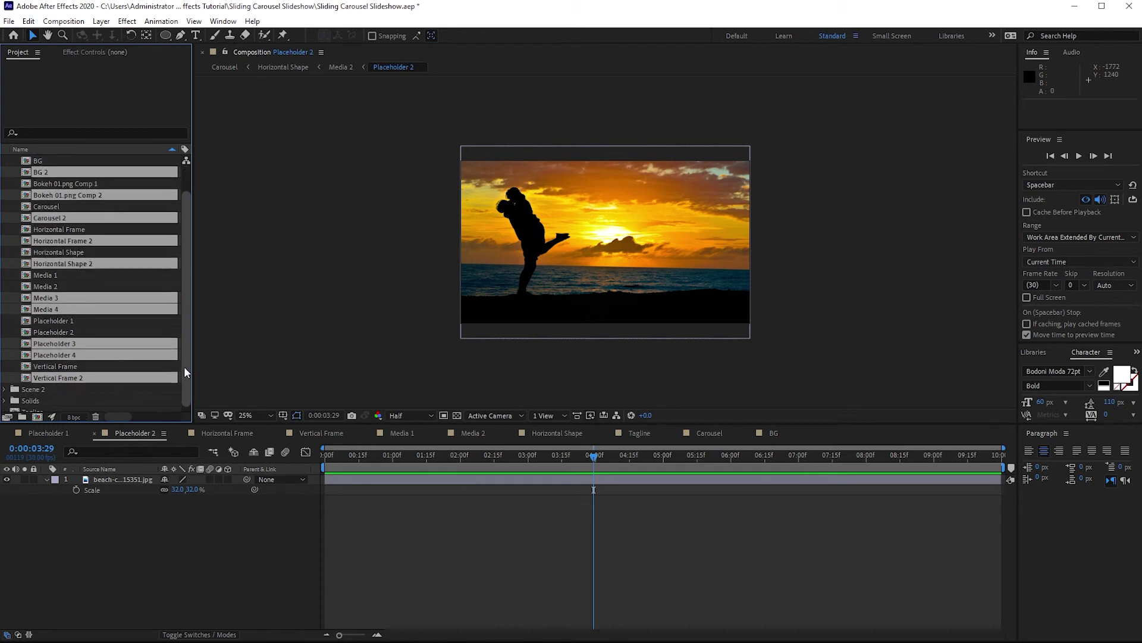
scroll(184, 367, down, 1)
drag(160, 364, 158, 379)
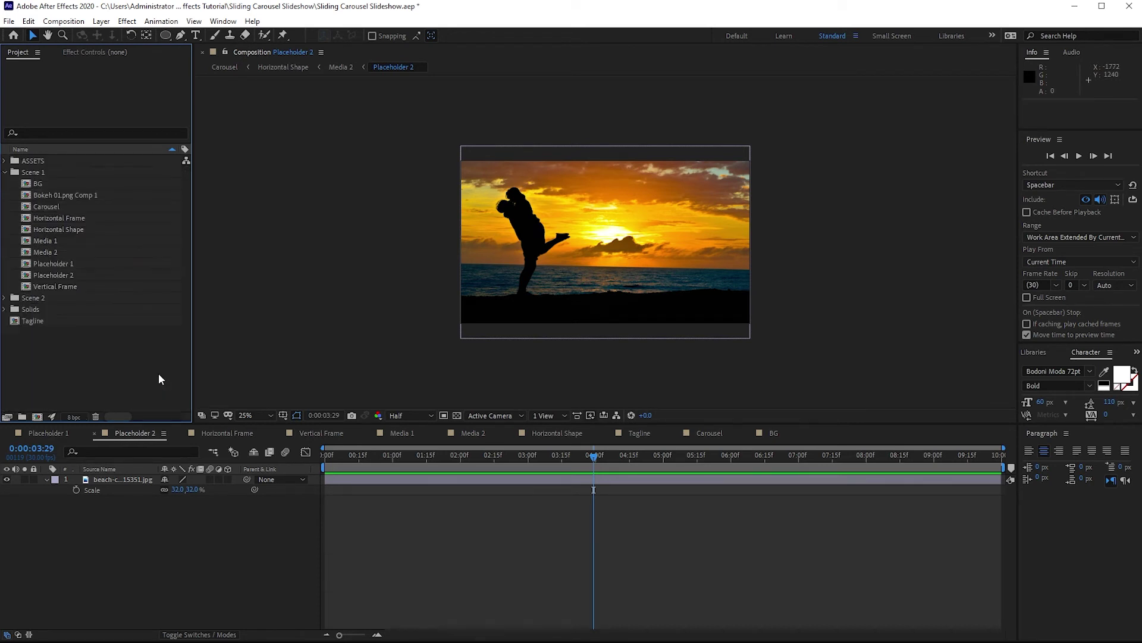
click(5, 173)
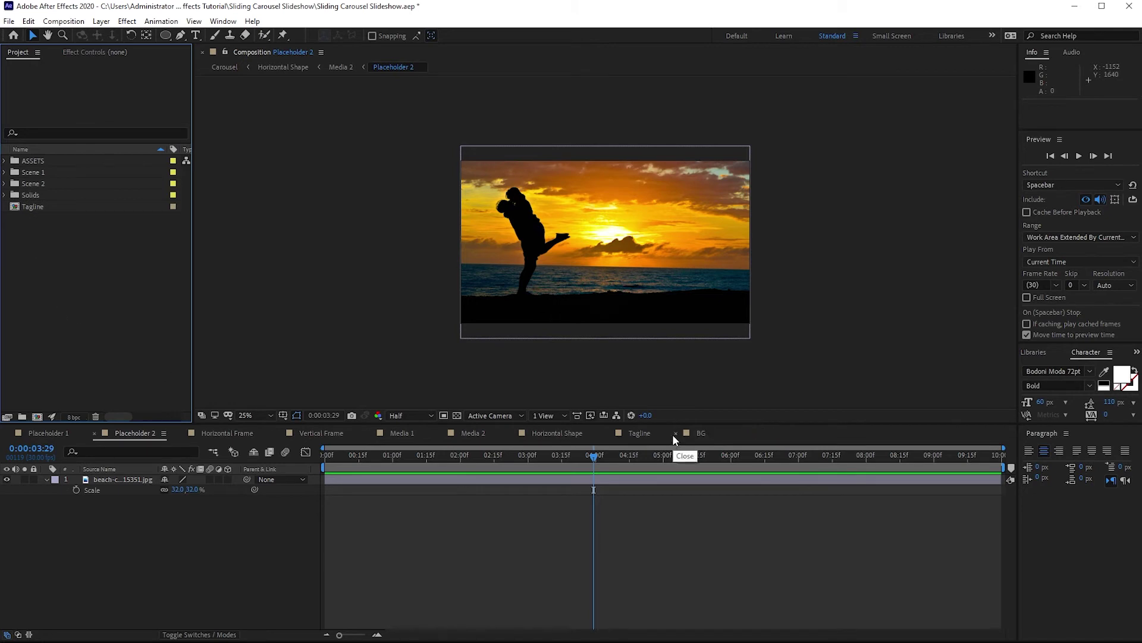
Close all the open Scene 1 and Tagline composition timelines.
click(609, 433)
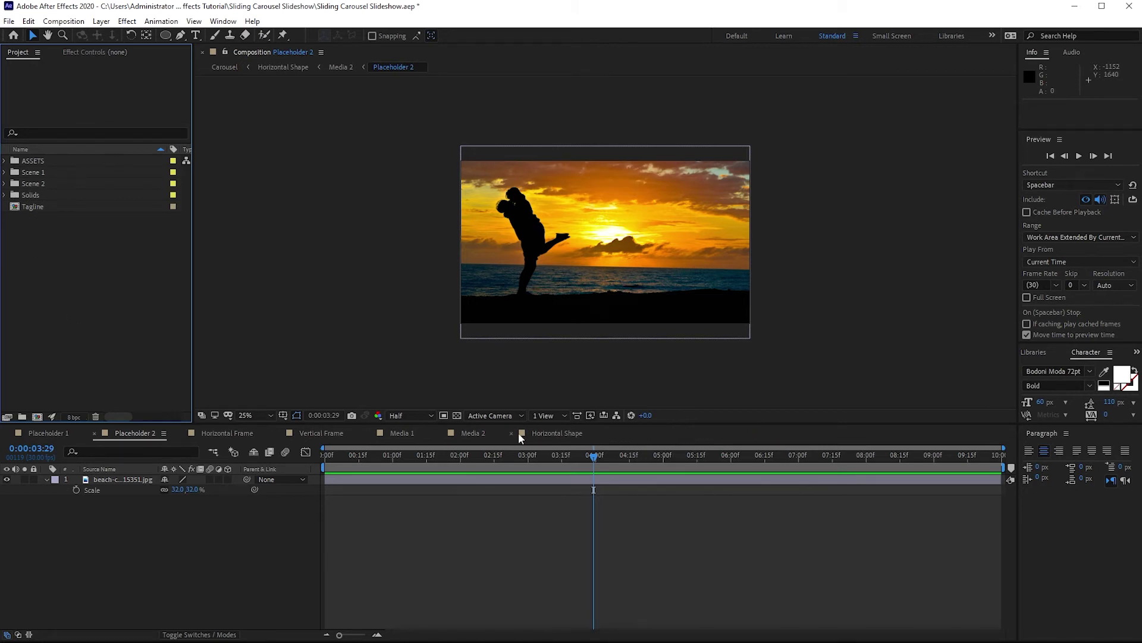
click(511, 433)
click(440, 433)
click(369, 433)
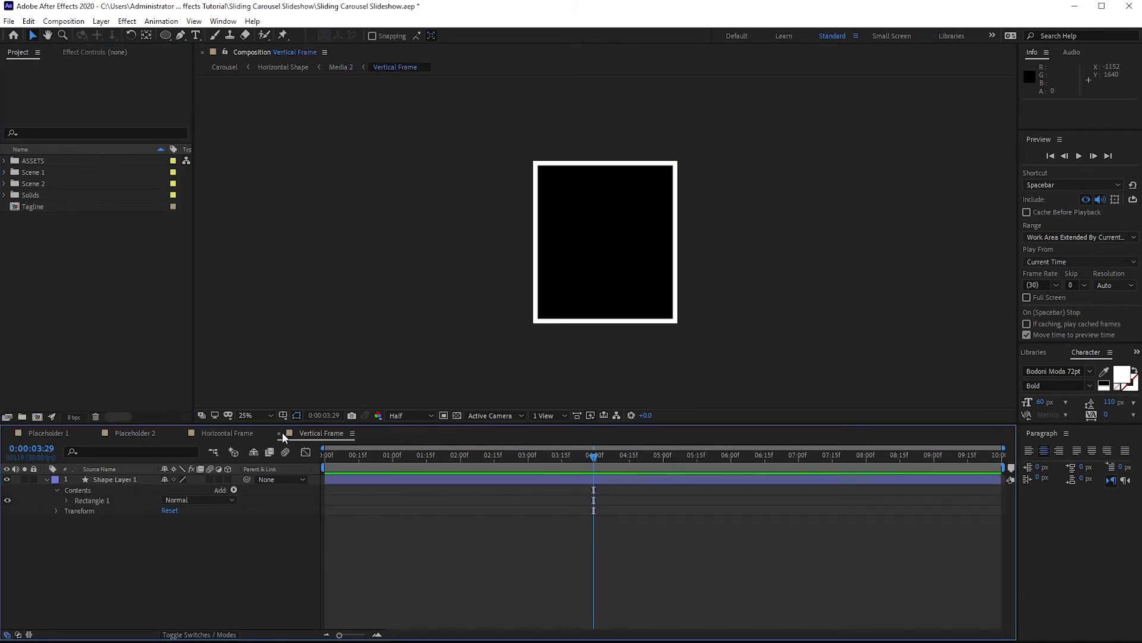
click(282, 433)
click(185, 433)
click(94, 433)
click(8, 433)
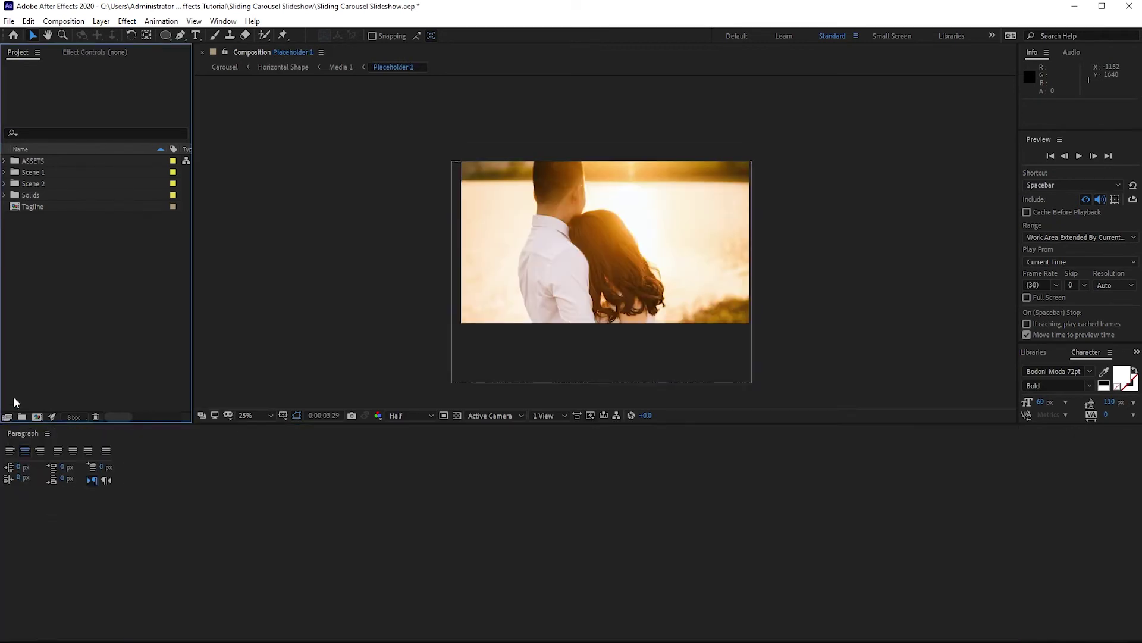
Open all the compositions in the Scene 2 folder at once.
click(5, 184)
drag(12, 197, 51, 296)
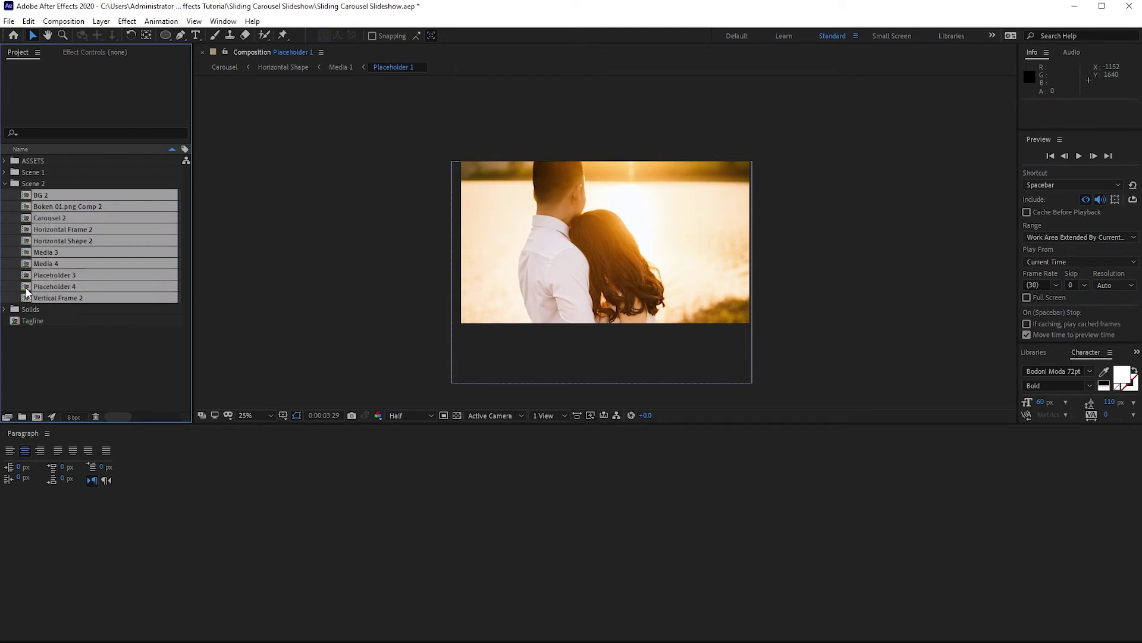
double_click(26, 292)
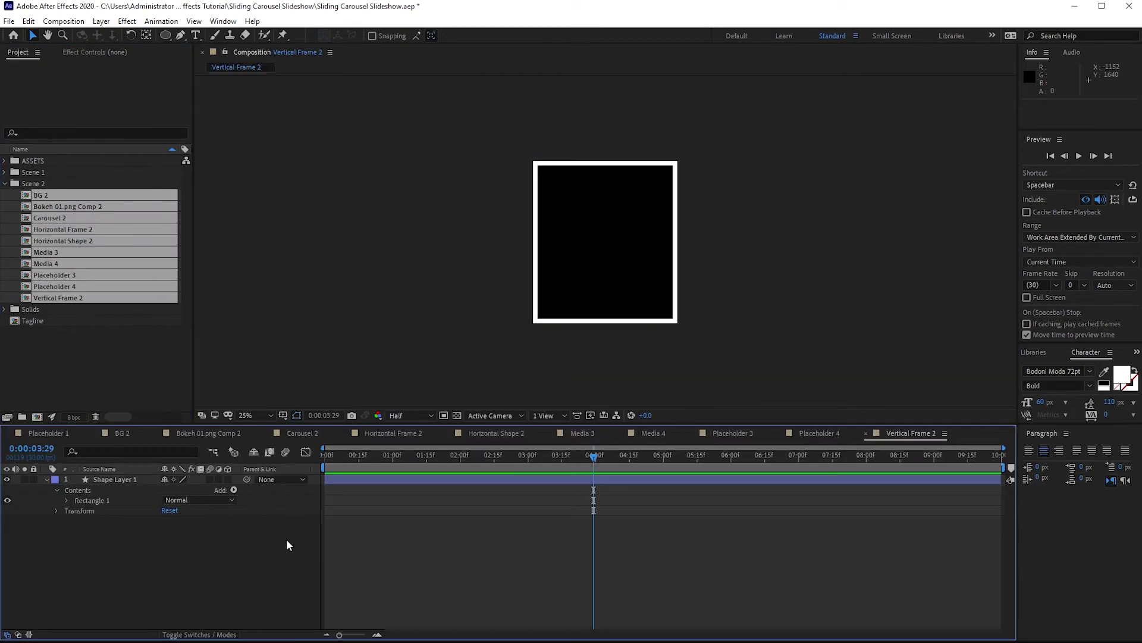
Close the timelines of Horizontal Frame 2, Horizontal Shape 2, Vertical Frame 2 and Placeholder 1.
click(346, 433)
click(345, 434)
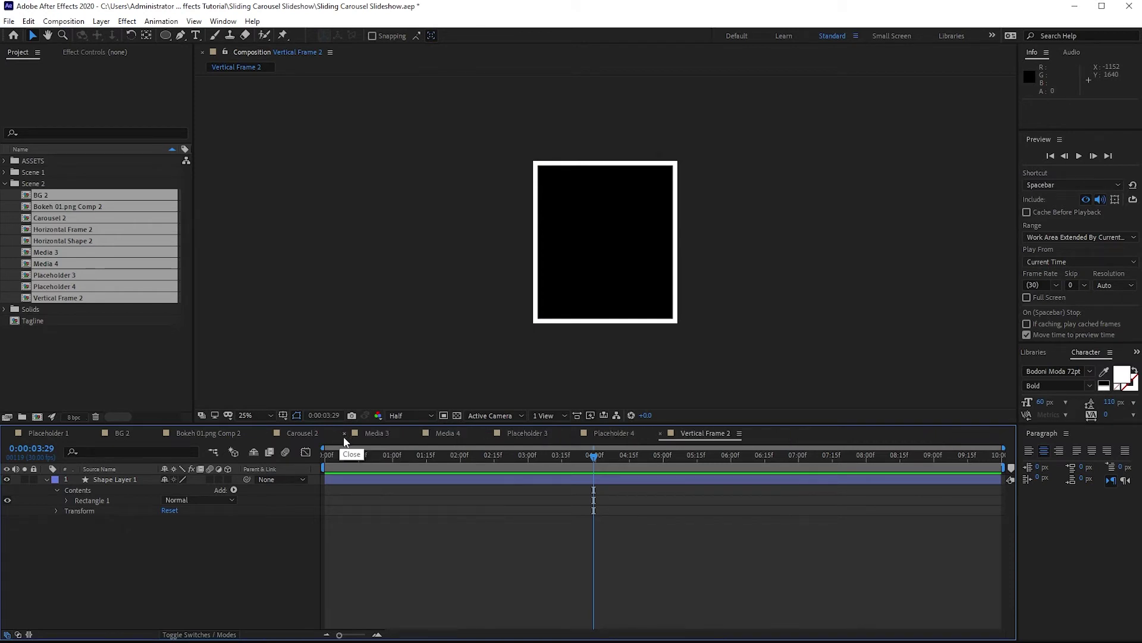
click(657, 435)
click(11, 433)
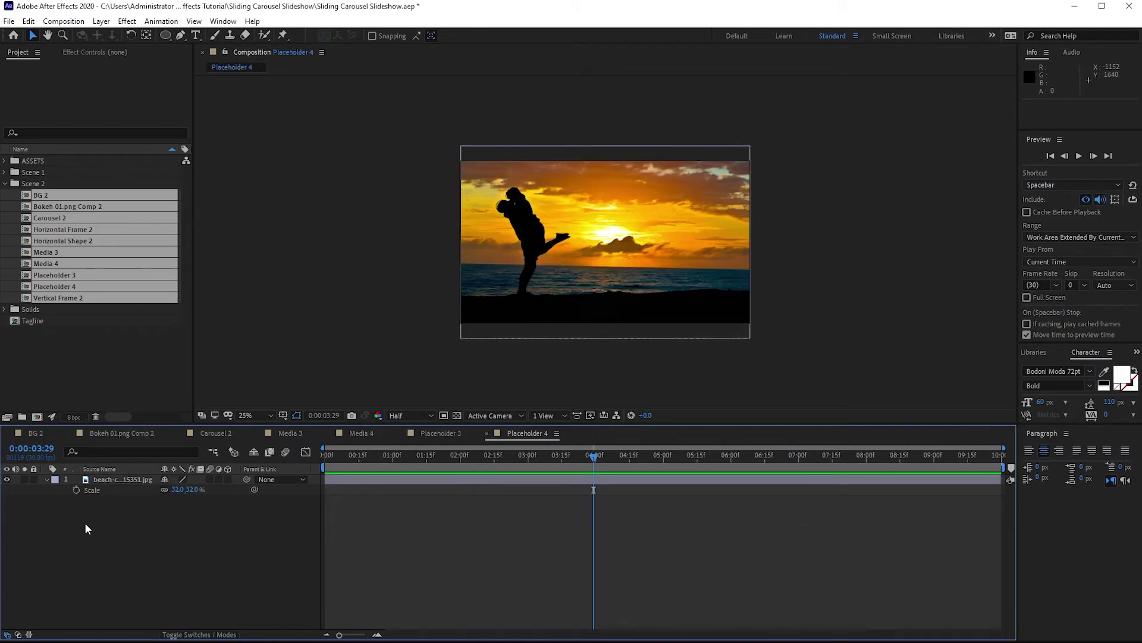
Reorder the open timelines as Placeholder 3, Placeholder 4, Media 3, Media 4, BG 2, Bokeh 01.png Comp 2 and Carousel 2.
click(205, 432)
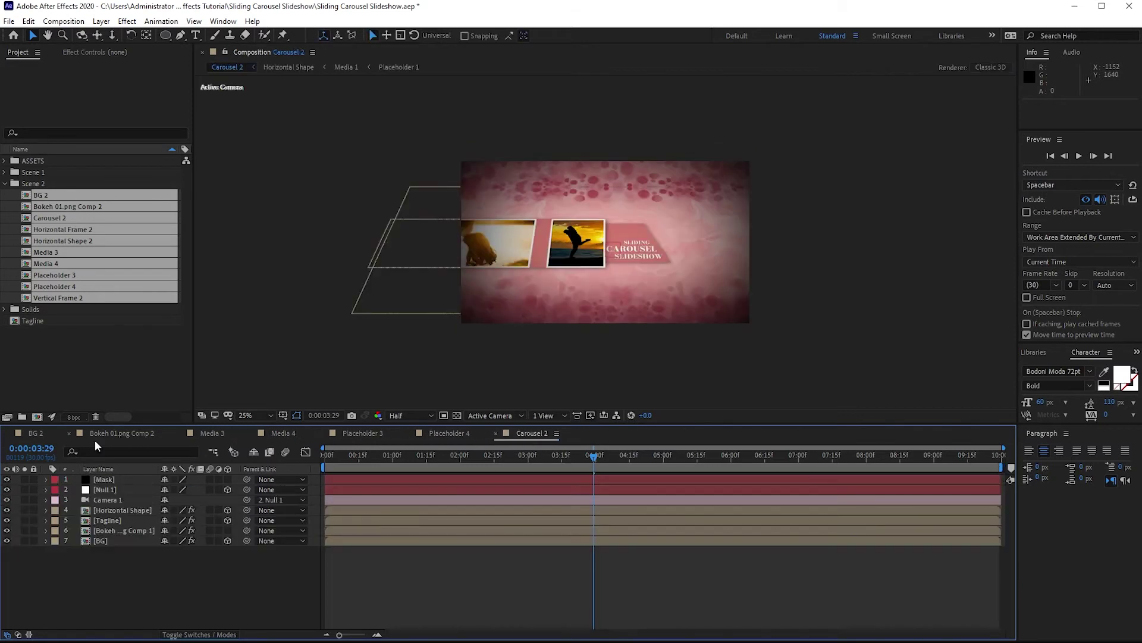
click(322, 434)
click(154, 441)
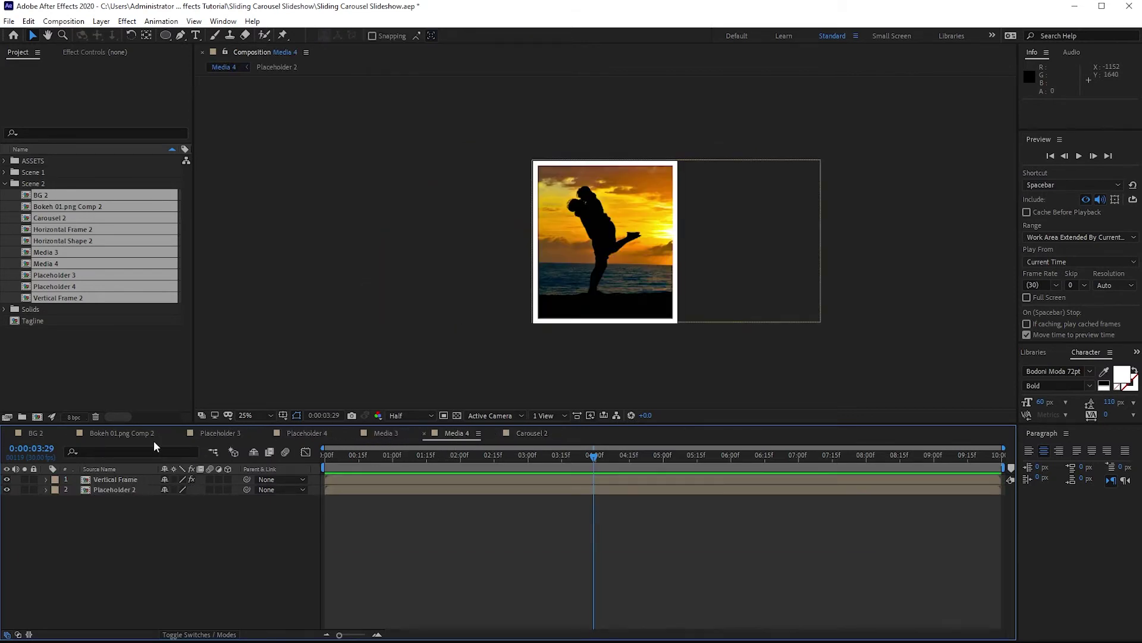
click(445, 448)
click(63, 433)
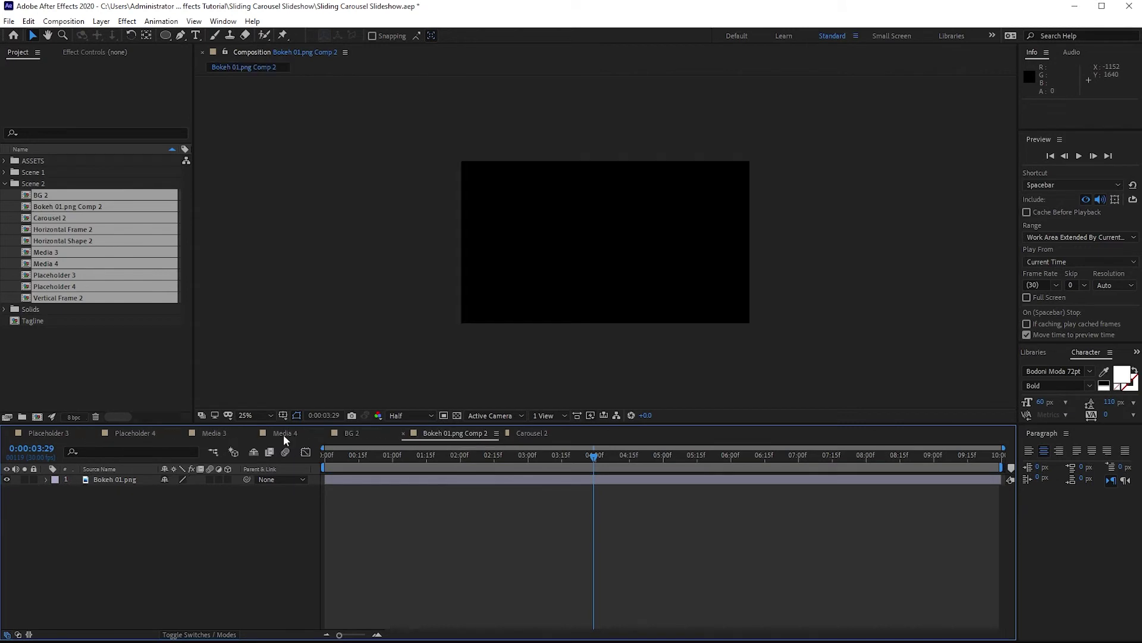
Replace the photo in the Placeholder 3 composition with beach-couple-fun-leisure-323260.jpg and scale it to about 65%.
click(52, 433)
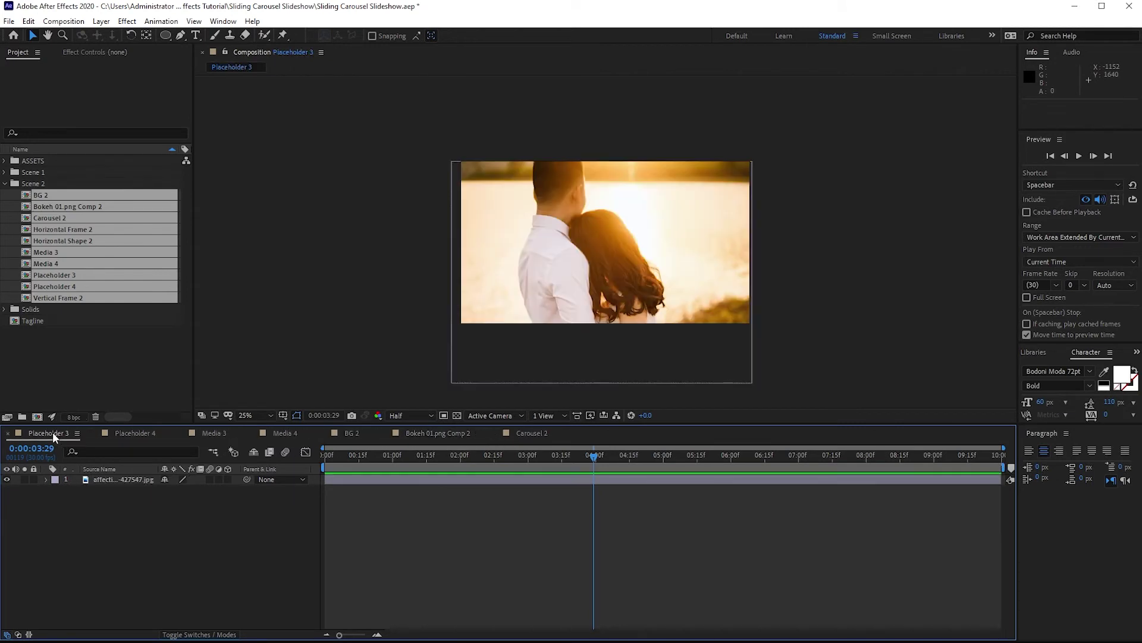
click(5, 161)
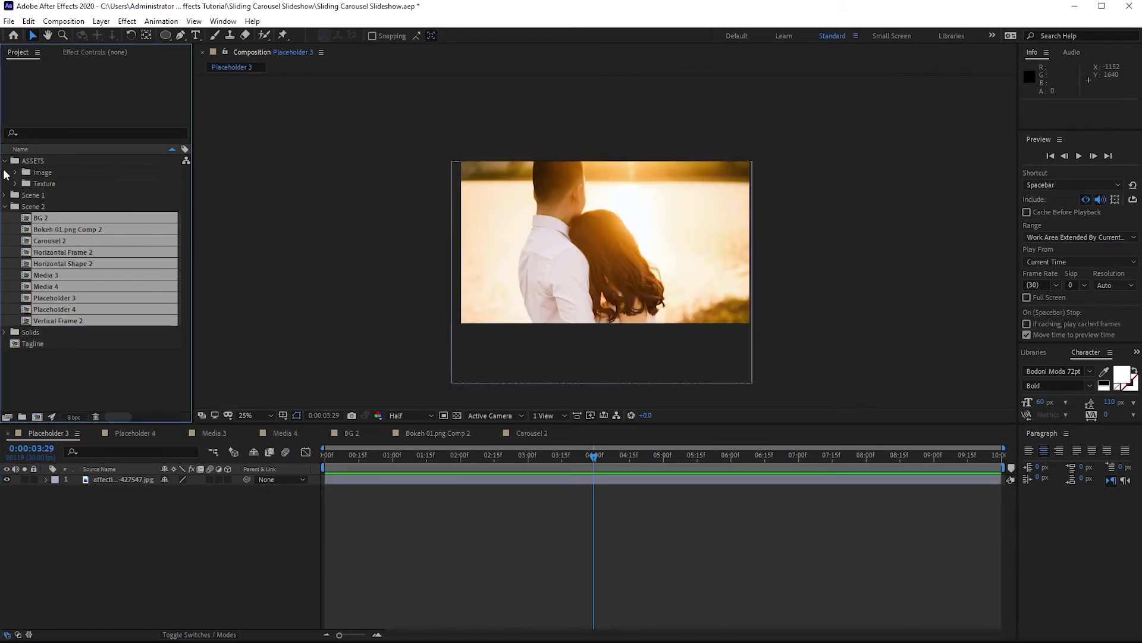
click(16, 172)
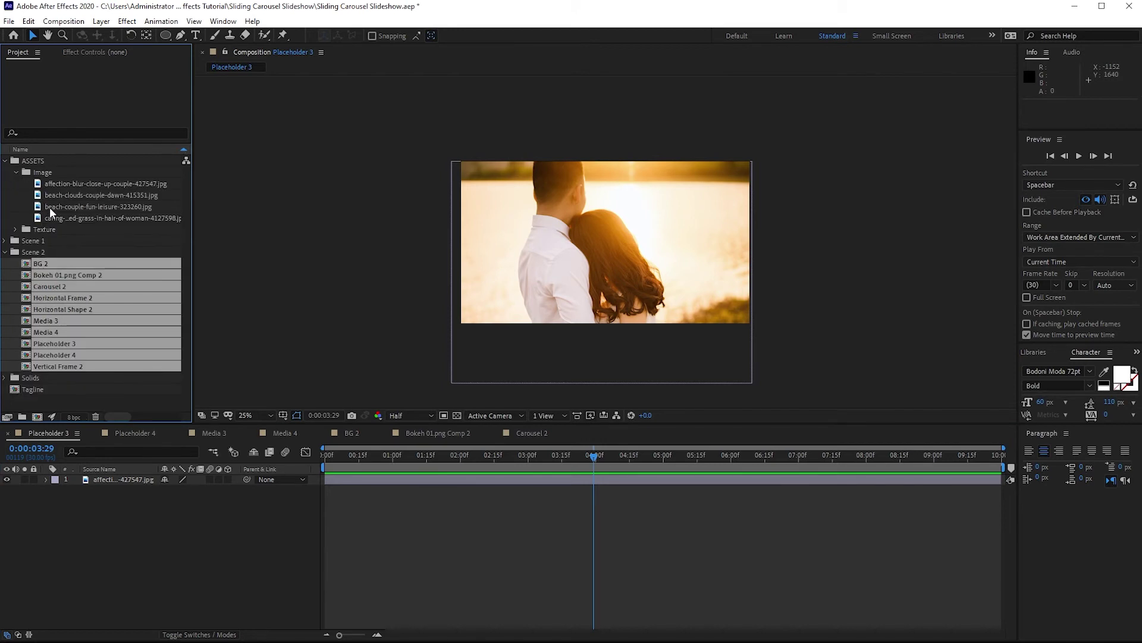
drag(49, 207, 87, 494)
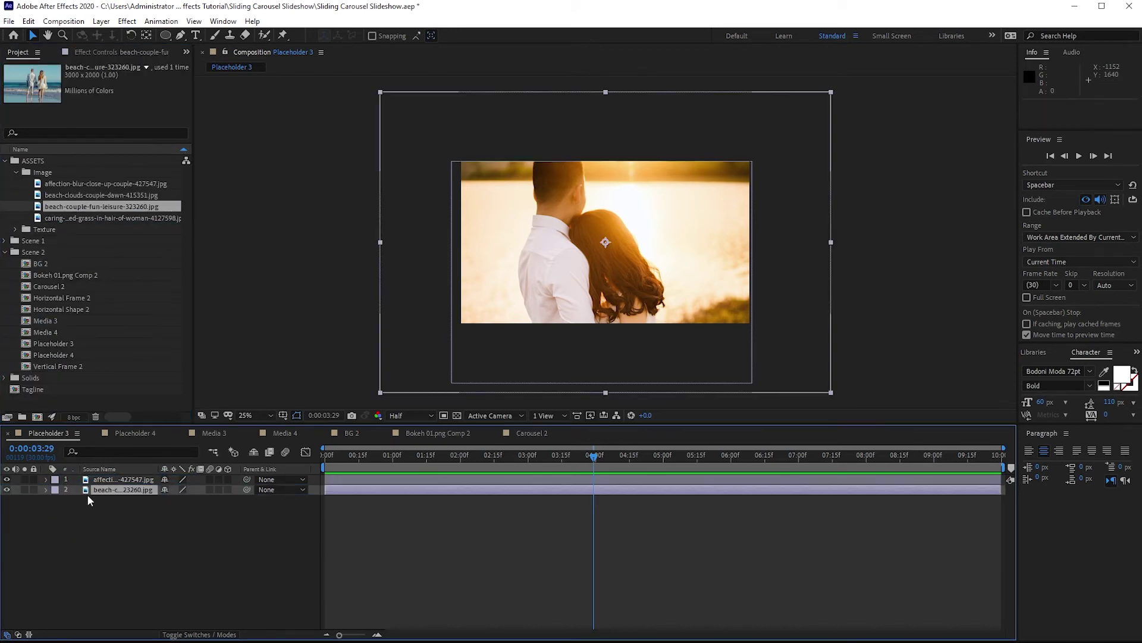
click(88, 480)
click(29, 21)
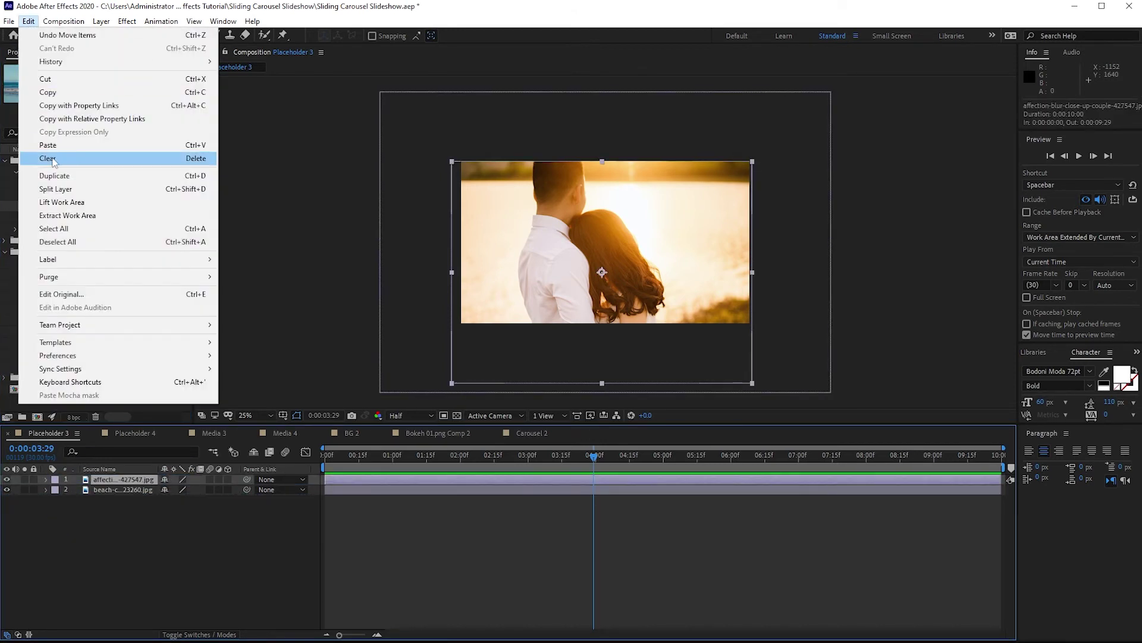
click(47, 158)
key(s)
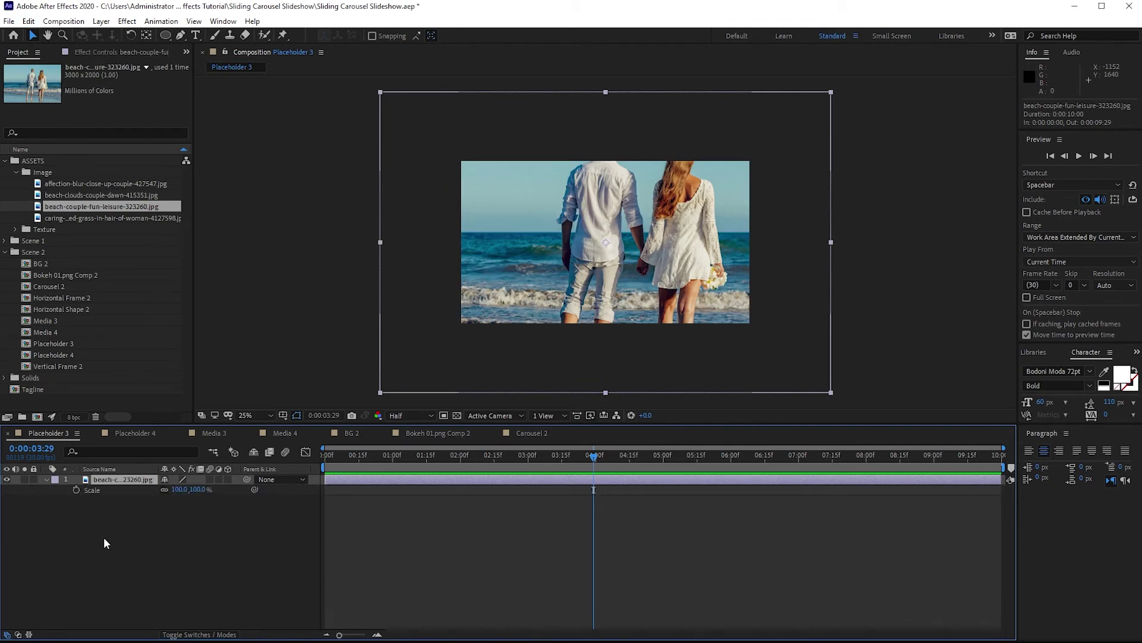
drag(179, 489, 238, 510)
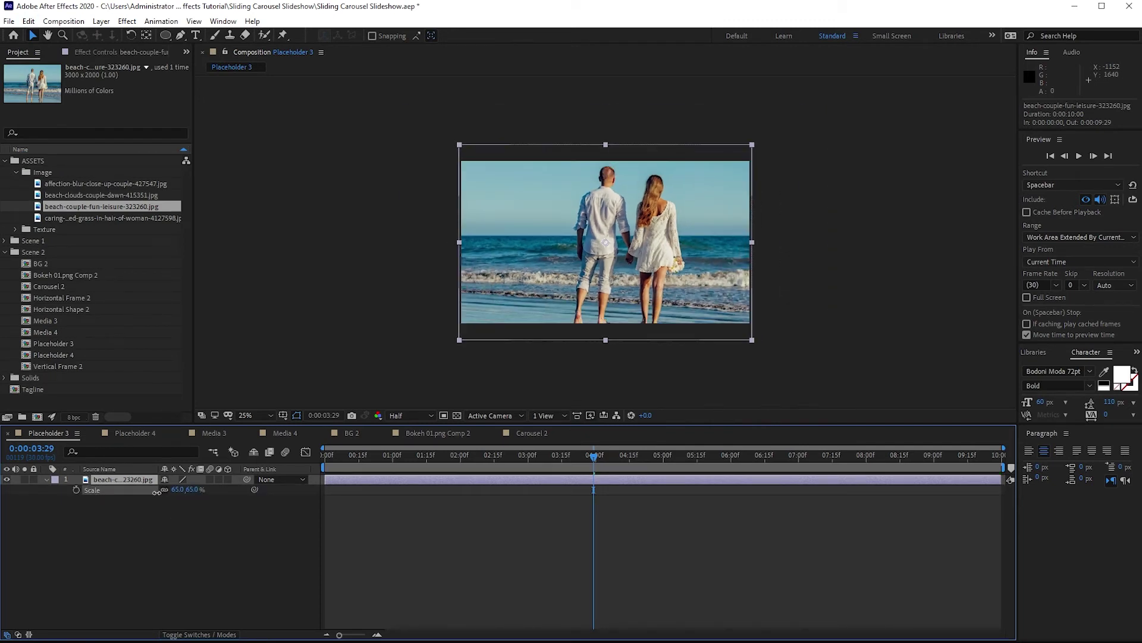
Replace the photo in the Placeholder 4 composition with the caring-man image ending in 4127598.jpg and scale it to about 34%.
click(123, 438)
click(128, 480)
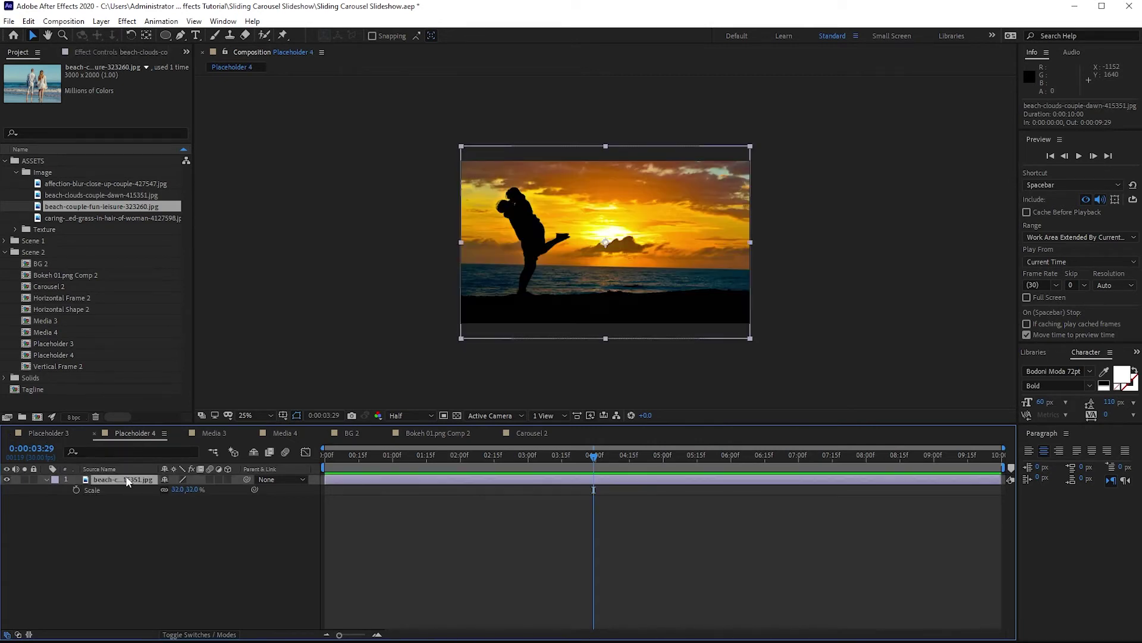
click(28, 21)
click(36, 158)
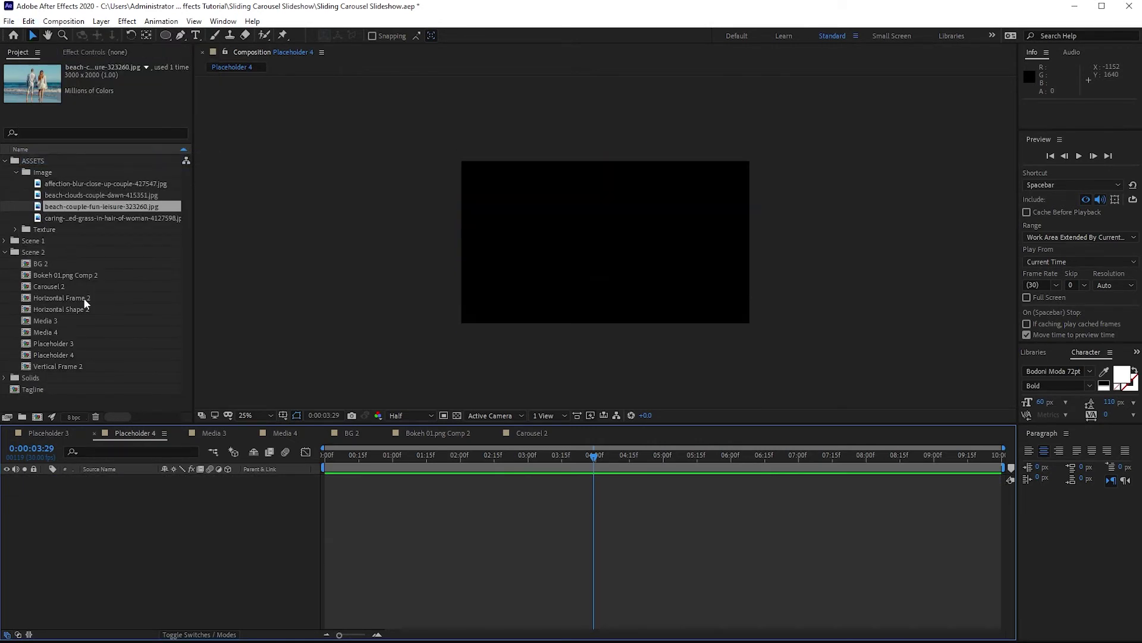
click(84, 218)
drag(84, 218, 120, 539)
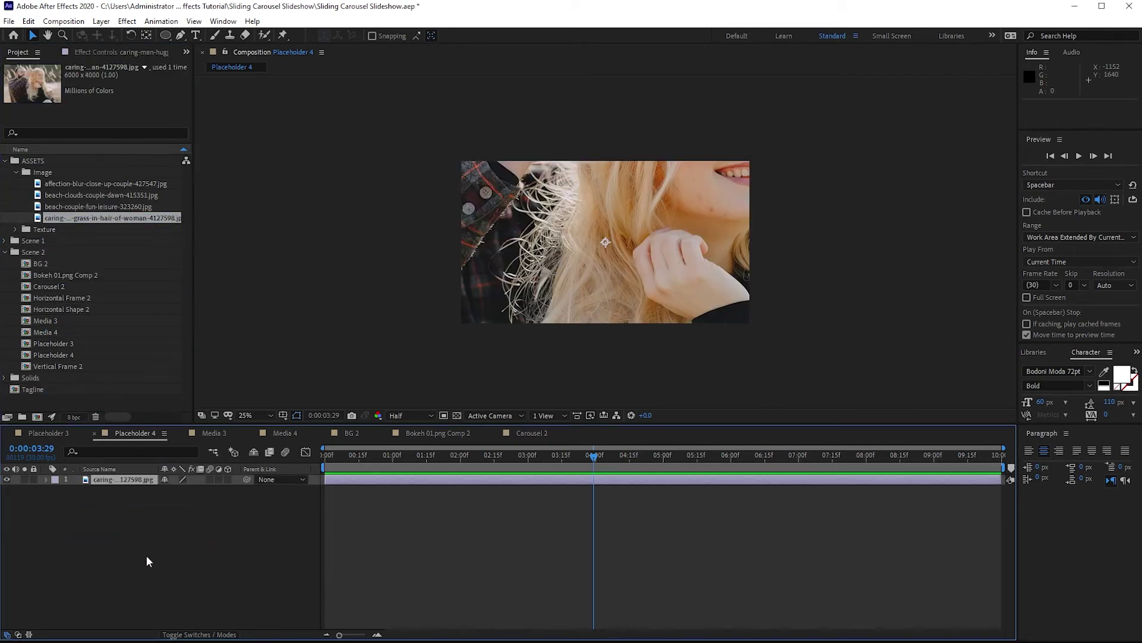
key(s)
drag(173, 490, 184, 562)
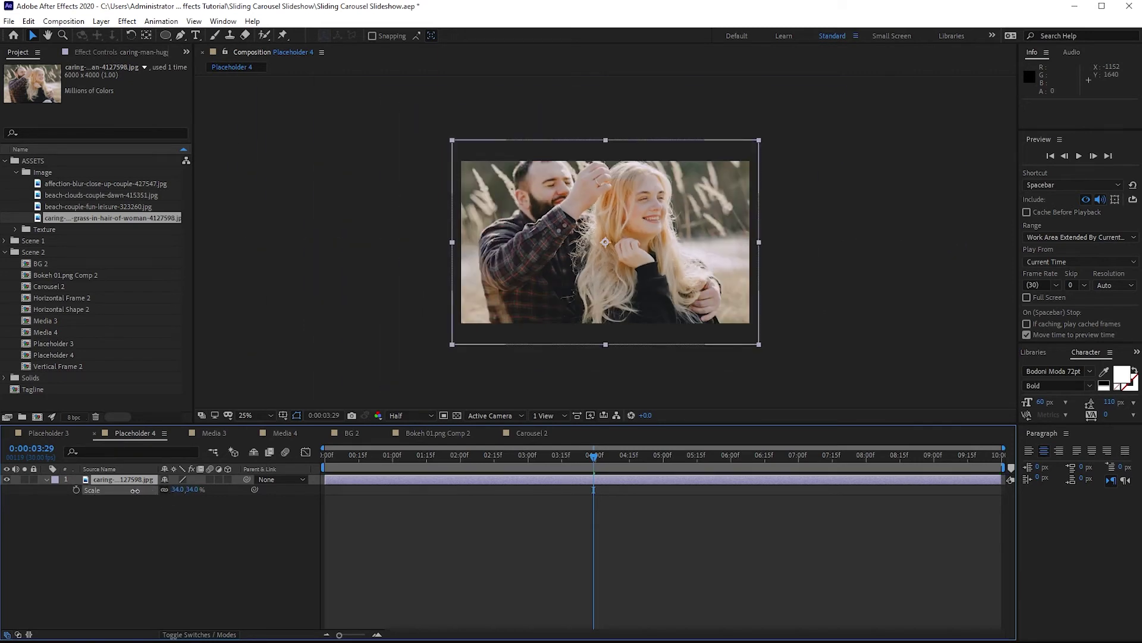
In the Media 3 composition, replace the Placeholder 1 layer with Placeholder 3 and the Horizontal Frame layer with Horizontal Frame 2.
click(212, 433)
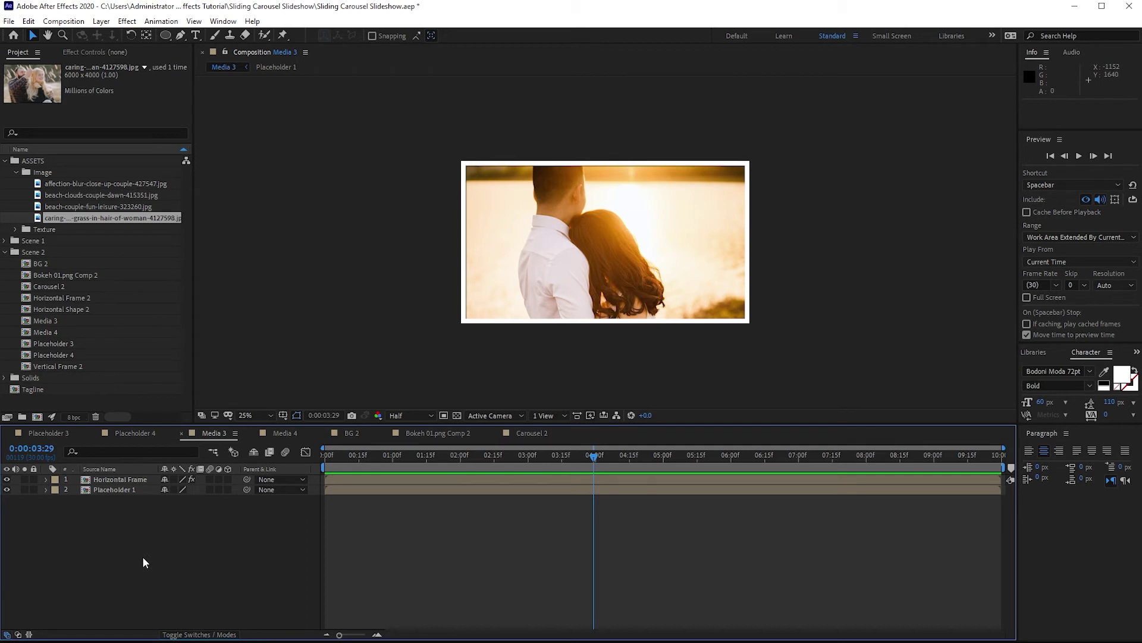
click(116, 489)
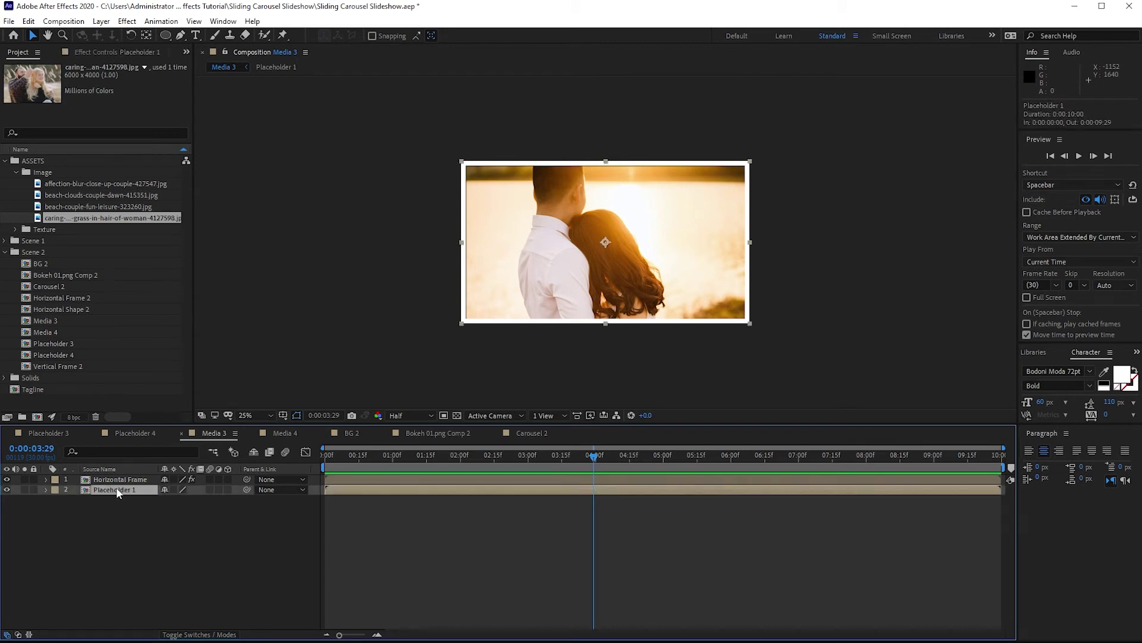
drag(69, 344, 118, 489)
click(102, 481)
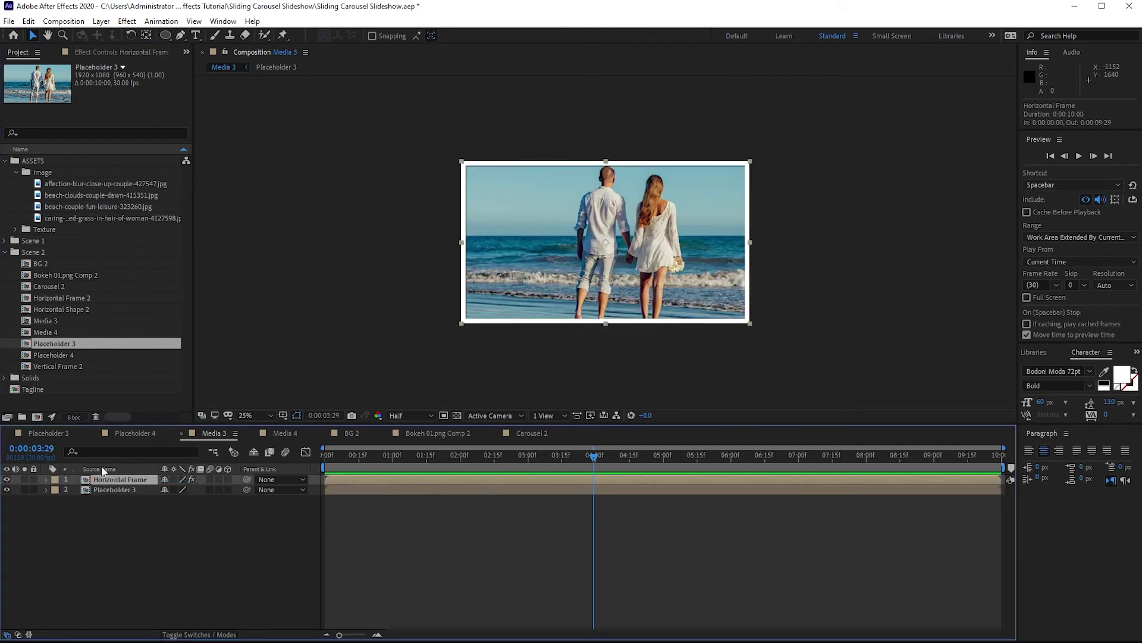
click(65, 298)
drag(65, 298, 110, 480)
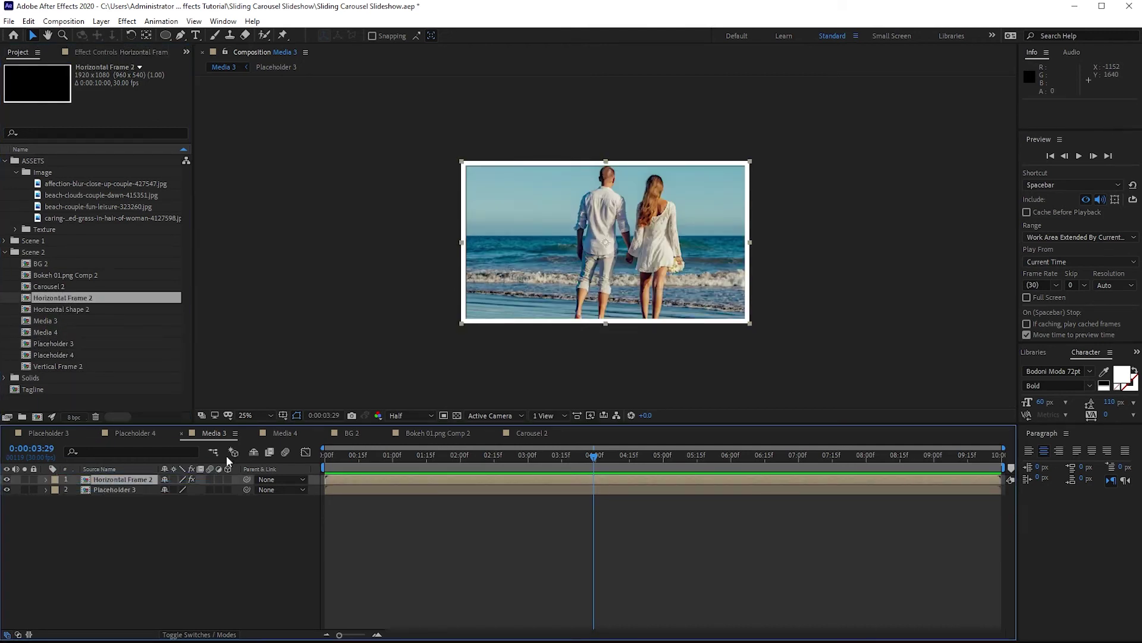
In the Media 4 composition, replace the Placeholder 2 layer with the Placeholder 4 composition.
click(284, 433)
click(108, 489)
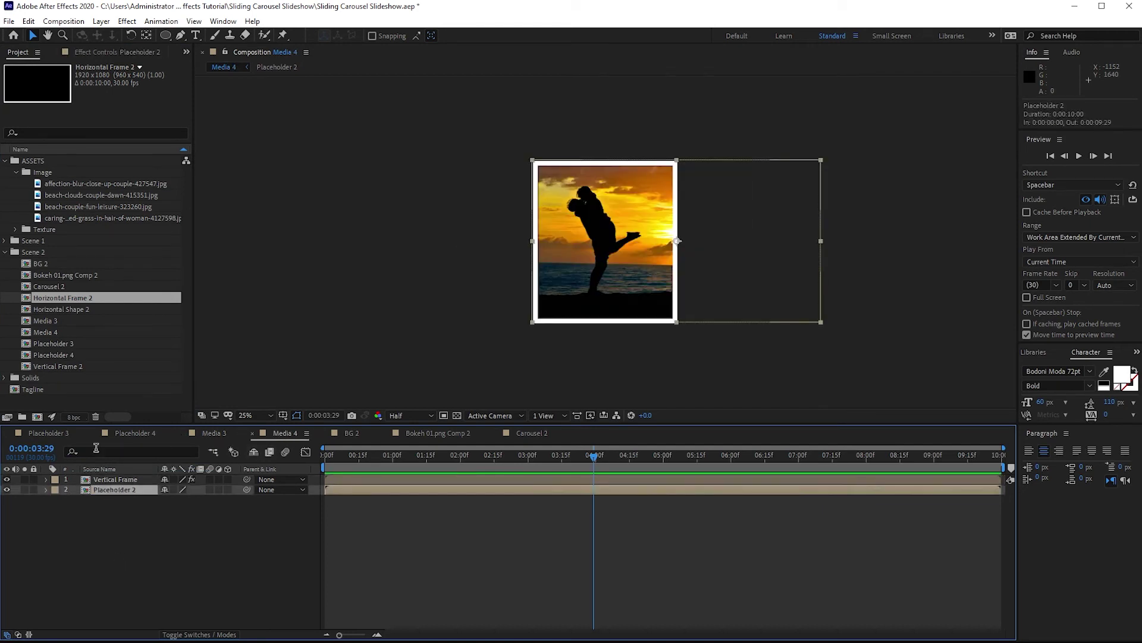
drag(69, 355, 106, 489)
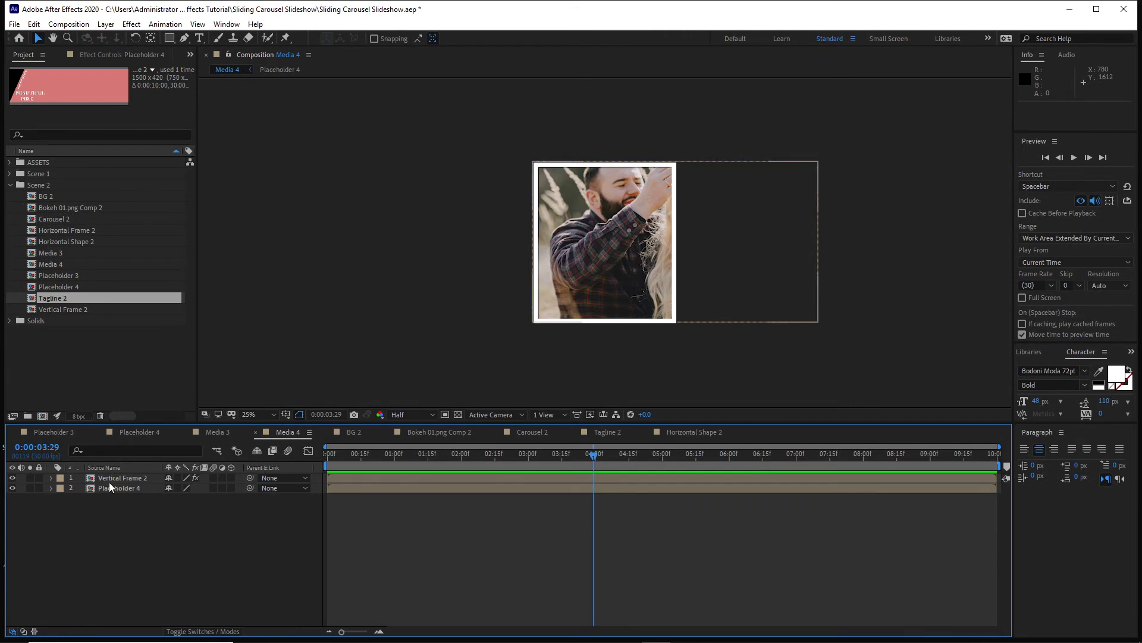
Shift the Placeholder 4 layer's horizontal position to reframe the couple in Media 4, and replace the Vertical Frame layer with Vertical Frame 2.
click(108, 487)
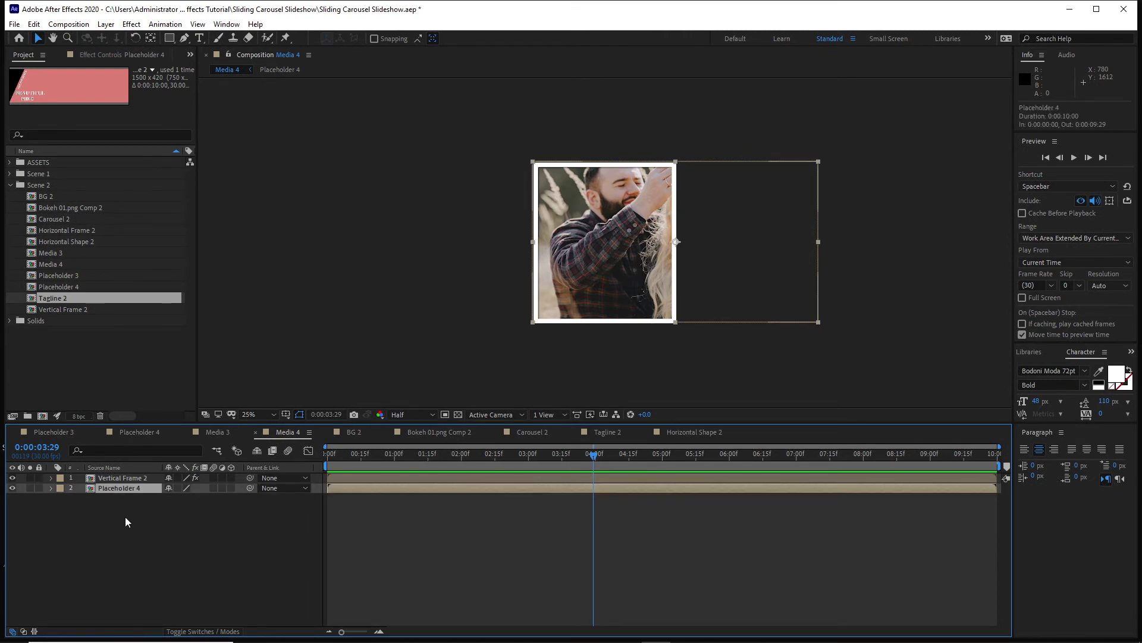
key(p)
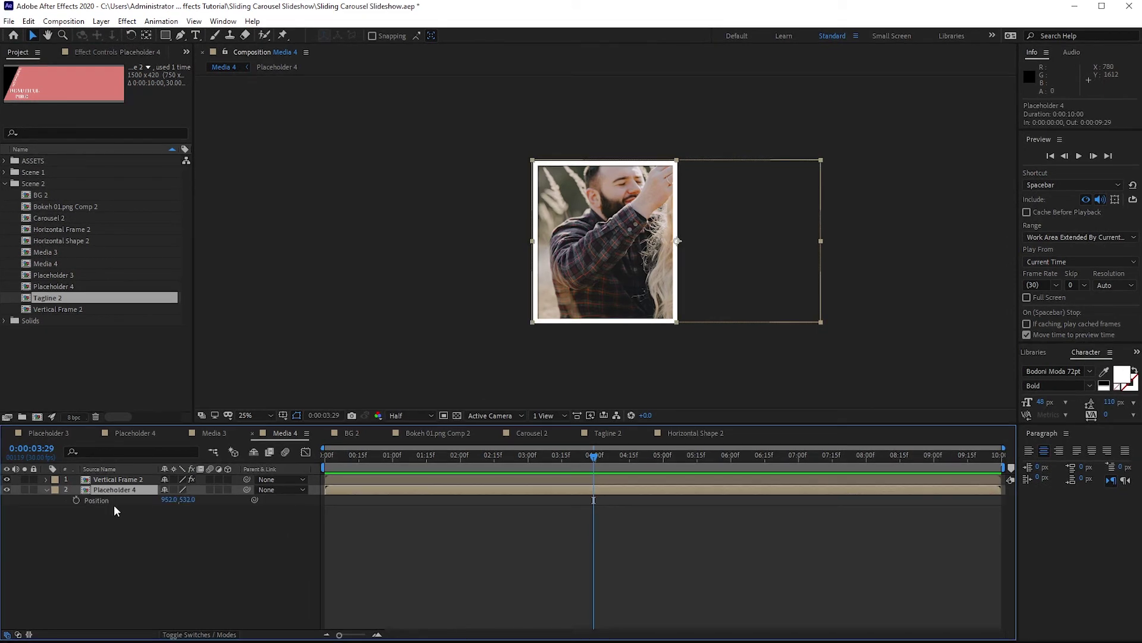
drag(169, 499, 13, 530)
drag(158, 498, 127, 505)
drag(97, 308, 108, 484)
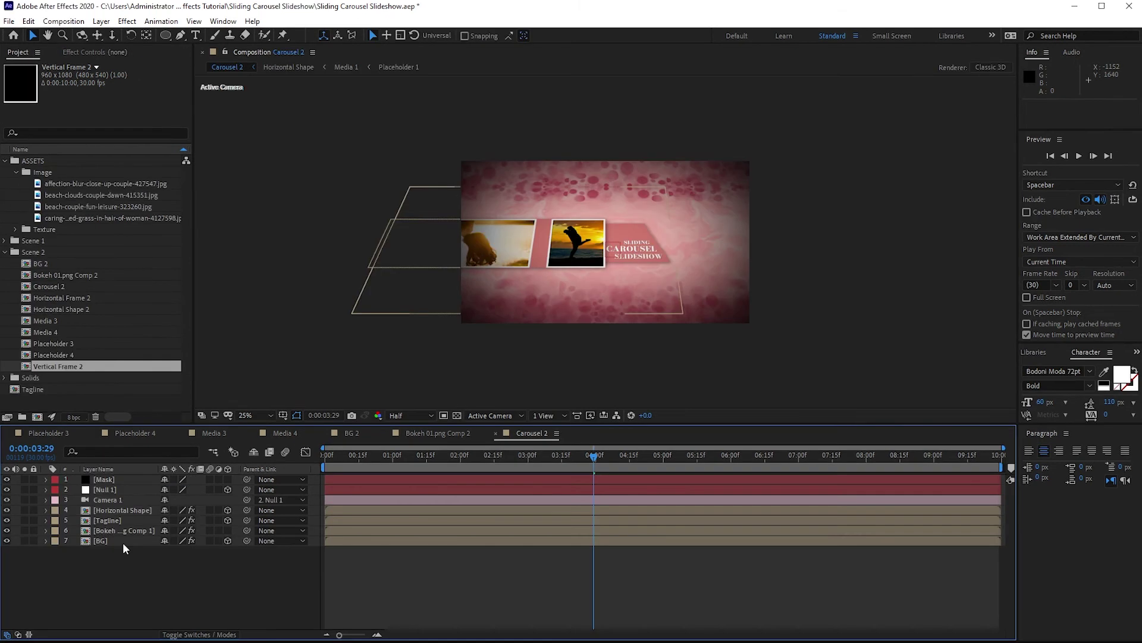
In the Carousel 2 composition, replace the BG layer with BG 2 and the Bokeh 01.png Comp 1 layer with Bokeh 01.png Comp 2.
click(116, 541)
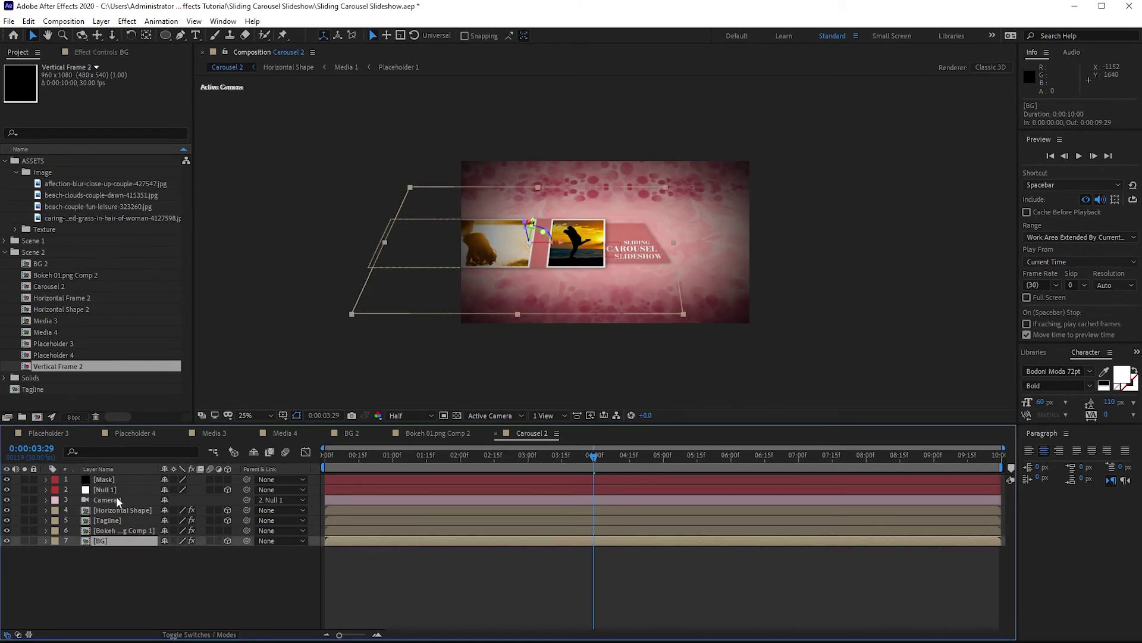
drag(41, 263, 125, 539)
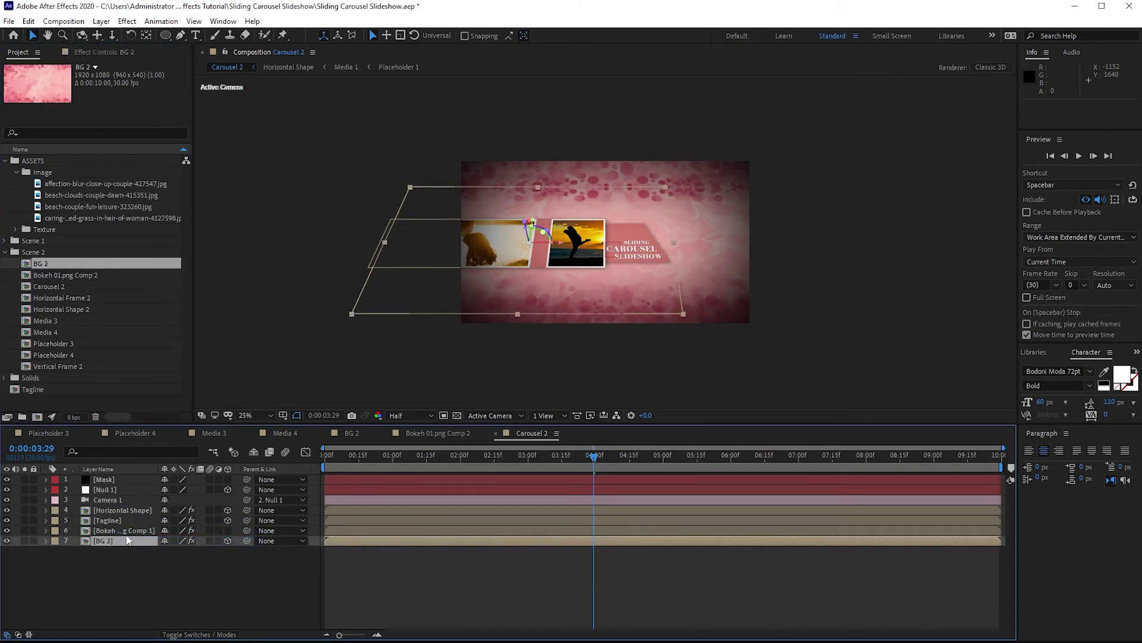
click(122, 531)
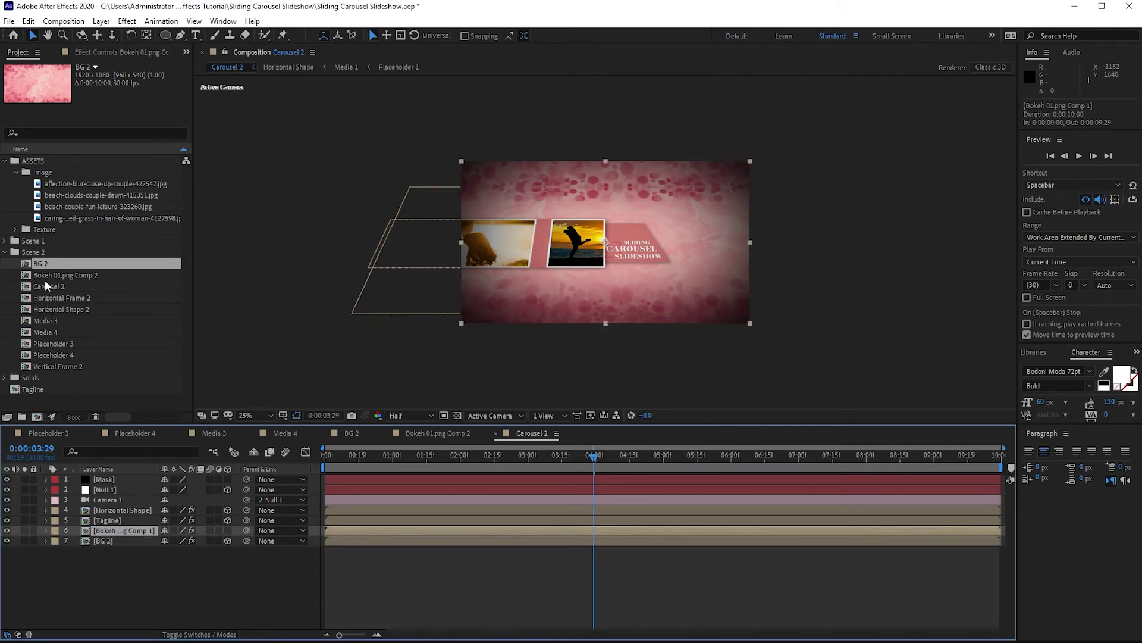
drag(48, 275, 113, 534)
File the Tagline composition in the Scene 1 folder and put a duplicate of it in the Scene 2 folder.
click(110, 520)
click(36, 389)
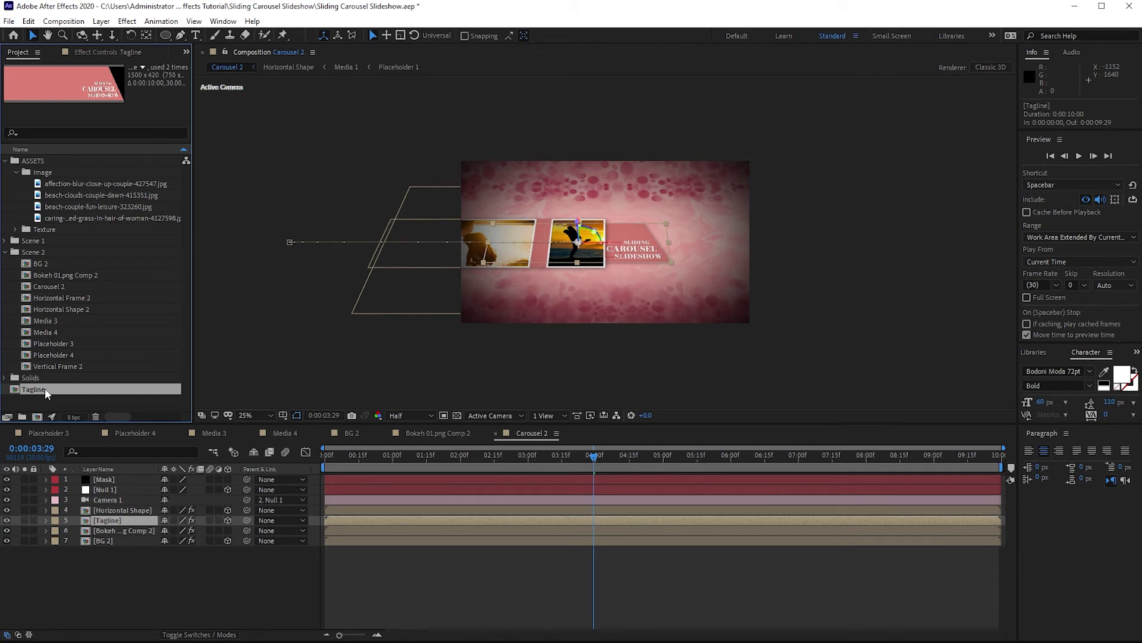
drag(45, 388, 30, 244)
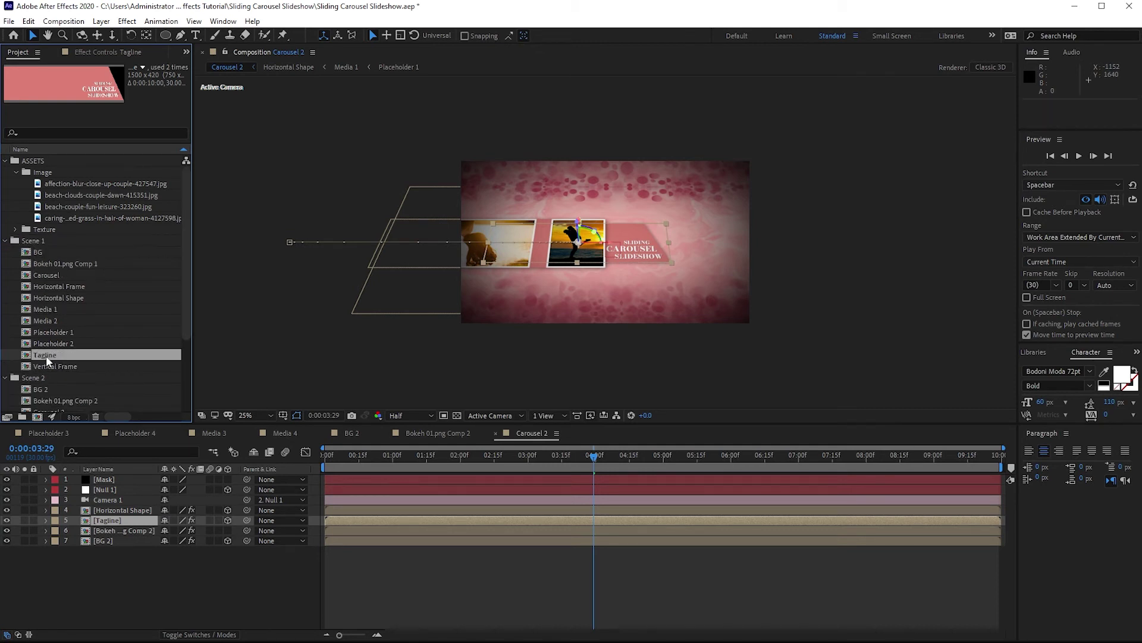
click(28, 21)
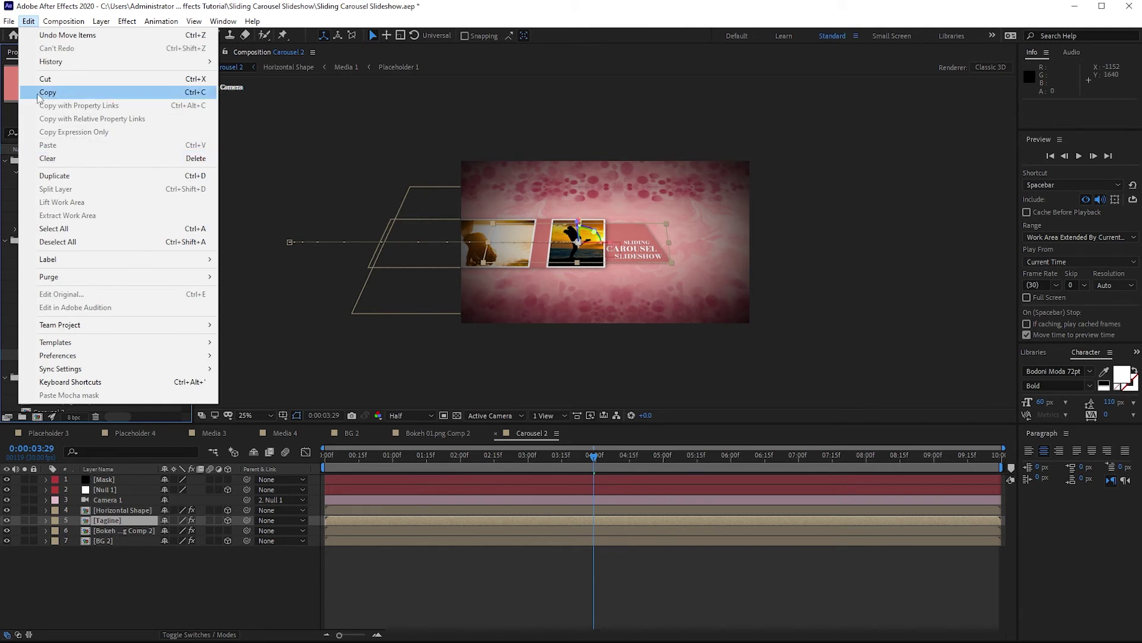
click(54, 176)
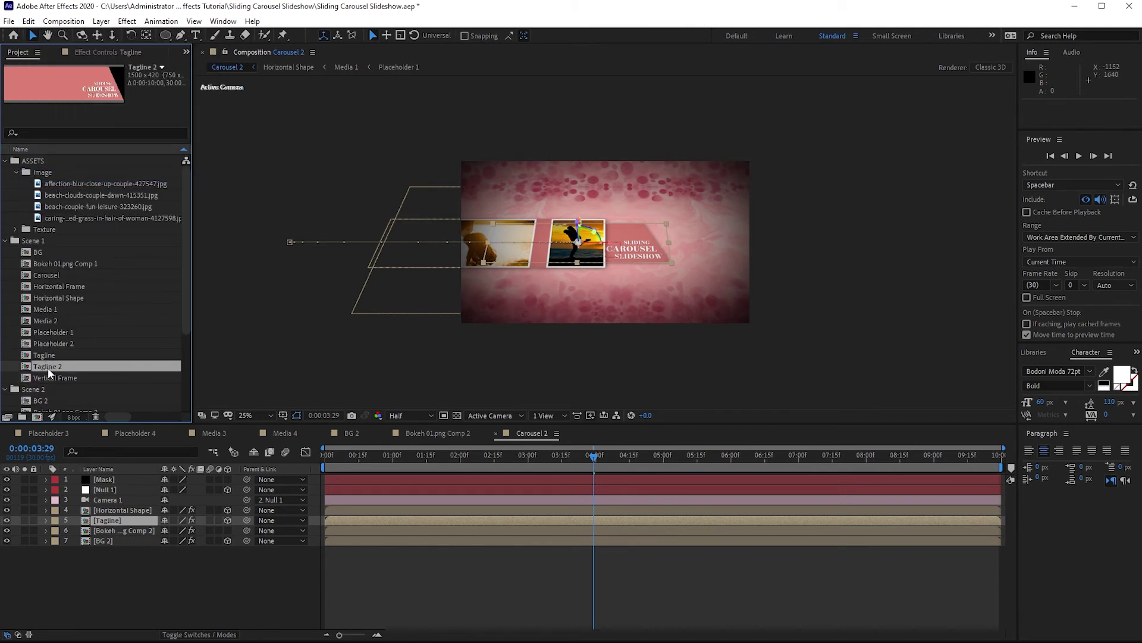
drag(49, 369, 51, 390)
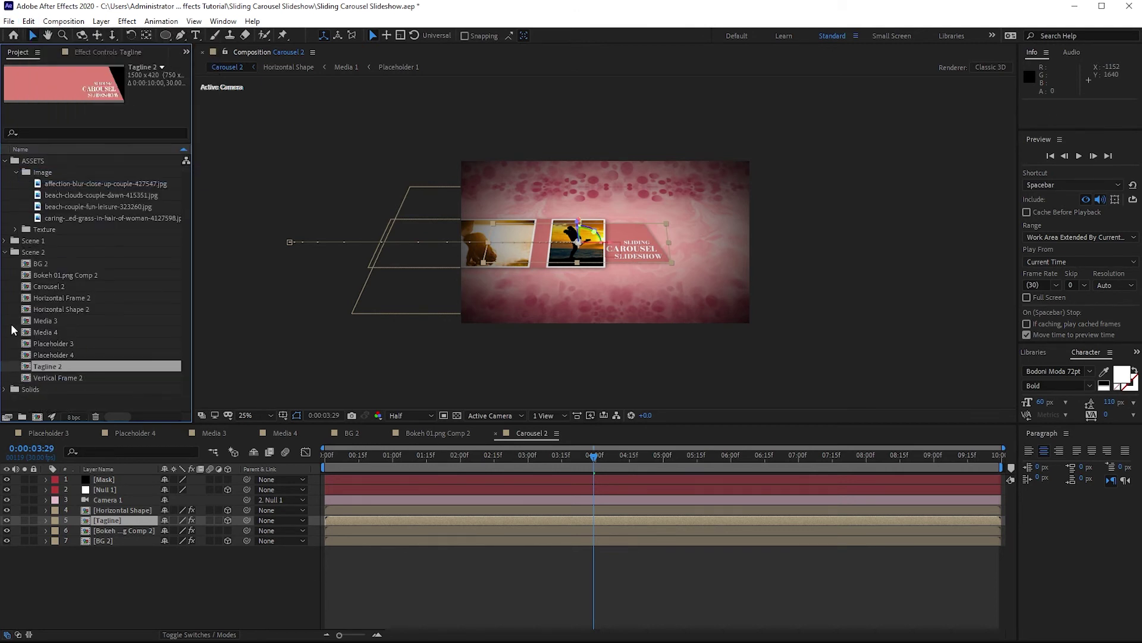
Open the Tagline 2 composition and flip its Shape Layer 1 horizontally.
double_click(33, 367)
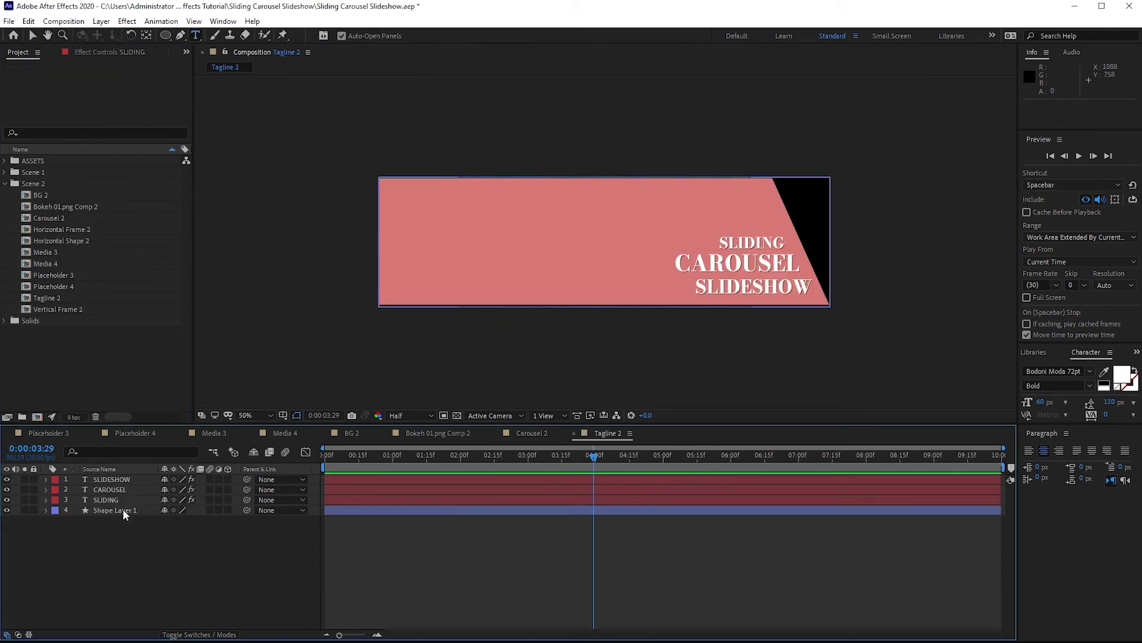
click(122, 509)
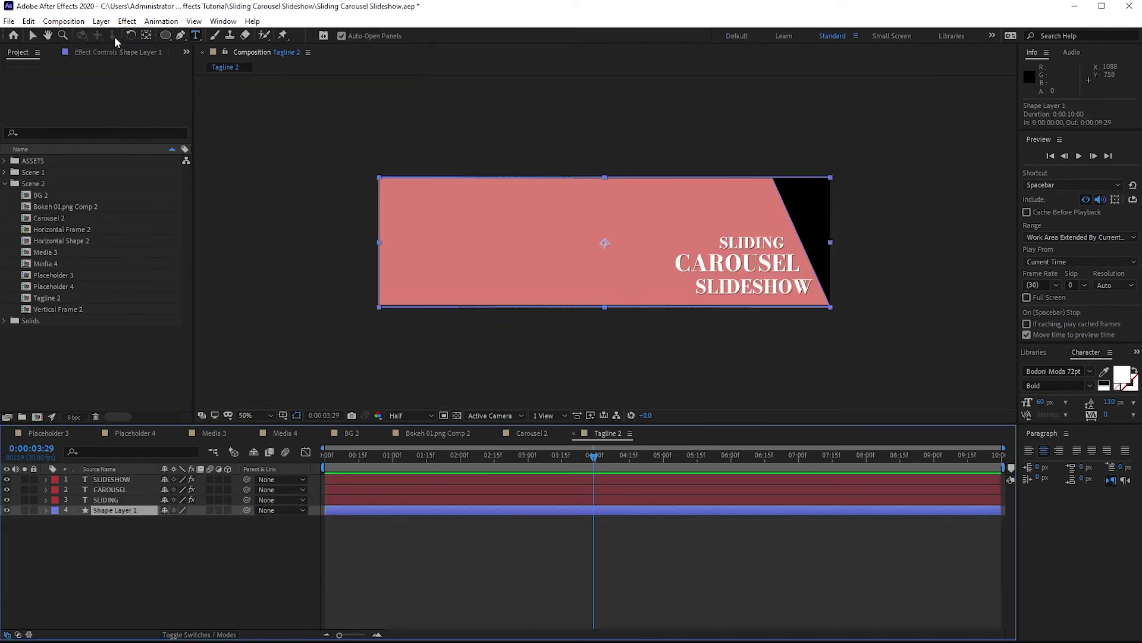
click(101, 20)
mouse_move(176, 164)
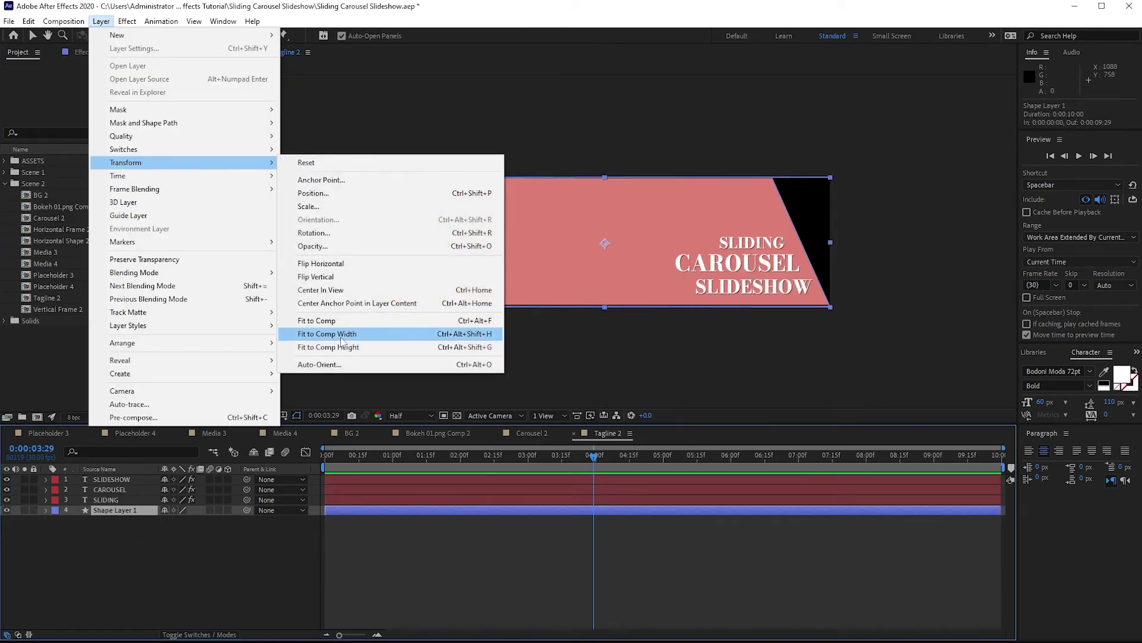
click(331, 263)
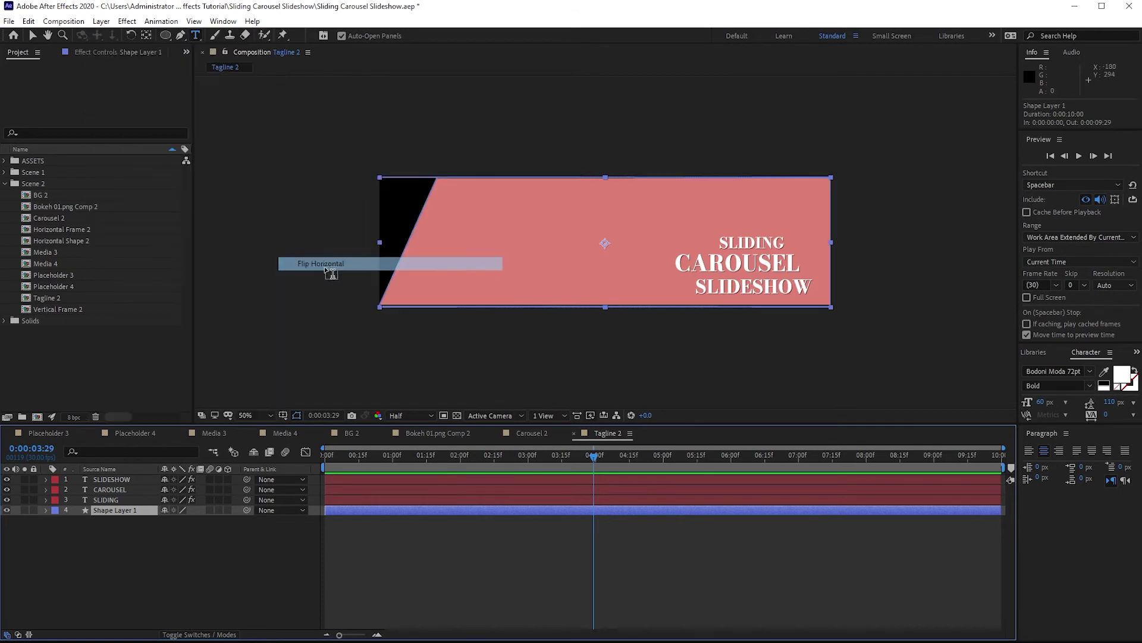
Move the SLIDESHOW, CAROUSEL and SLIDING text layers together to the slanted left end of the banner.
click(124, 480)
shift+click(77, 500)
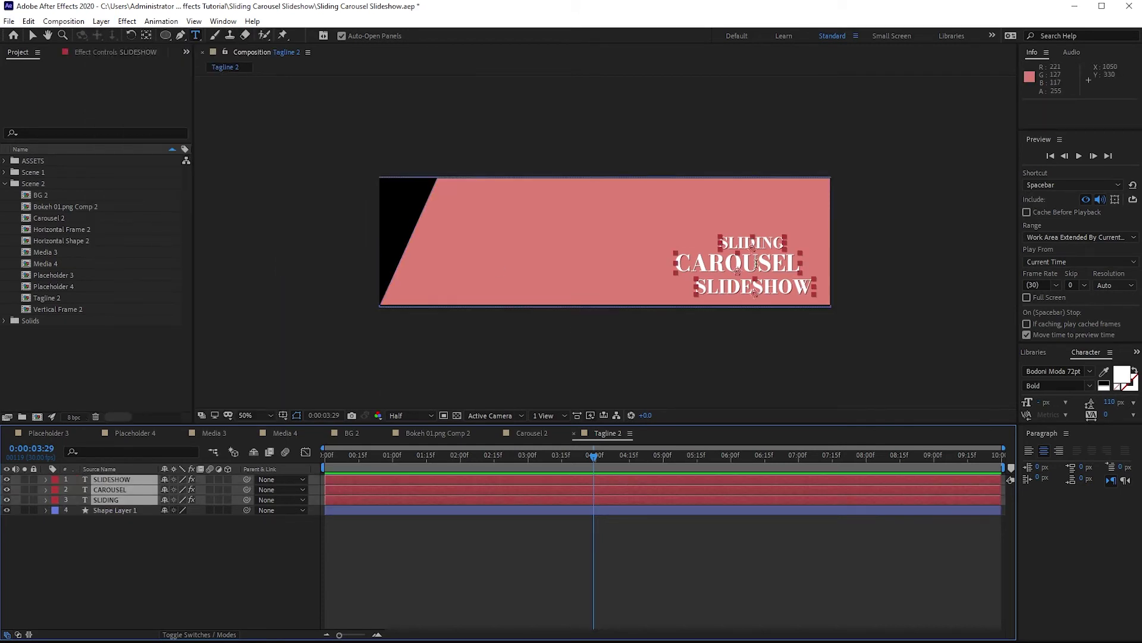
key(v)
drag(737, 273, 473, 276)
click(310, 534)
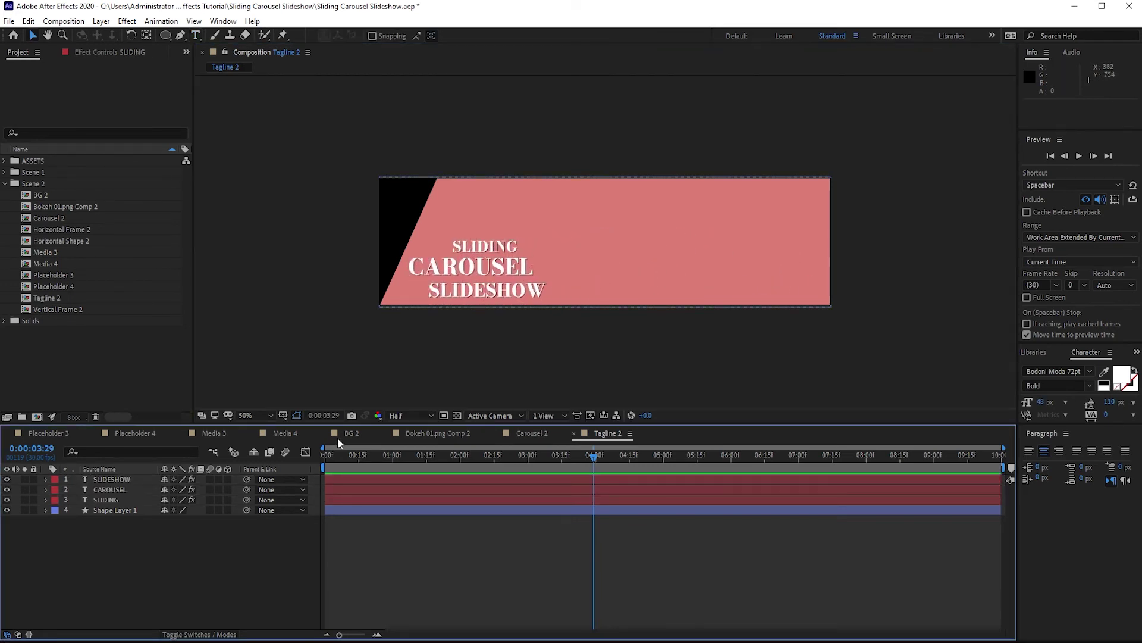
Delete the SLIDING text layer and add the vertical text PERFECT at 36 px near the top of the banner's slanted edge.
click(101, 500)
key(Delete)
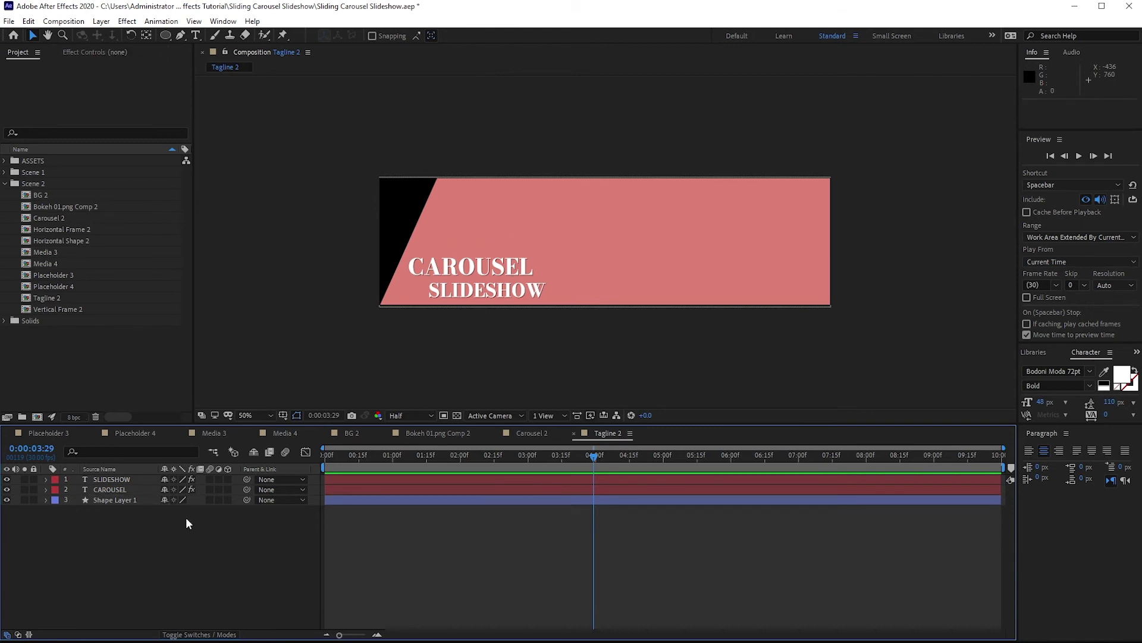
drag(192, 36, 242, 50)
click(452, 185)
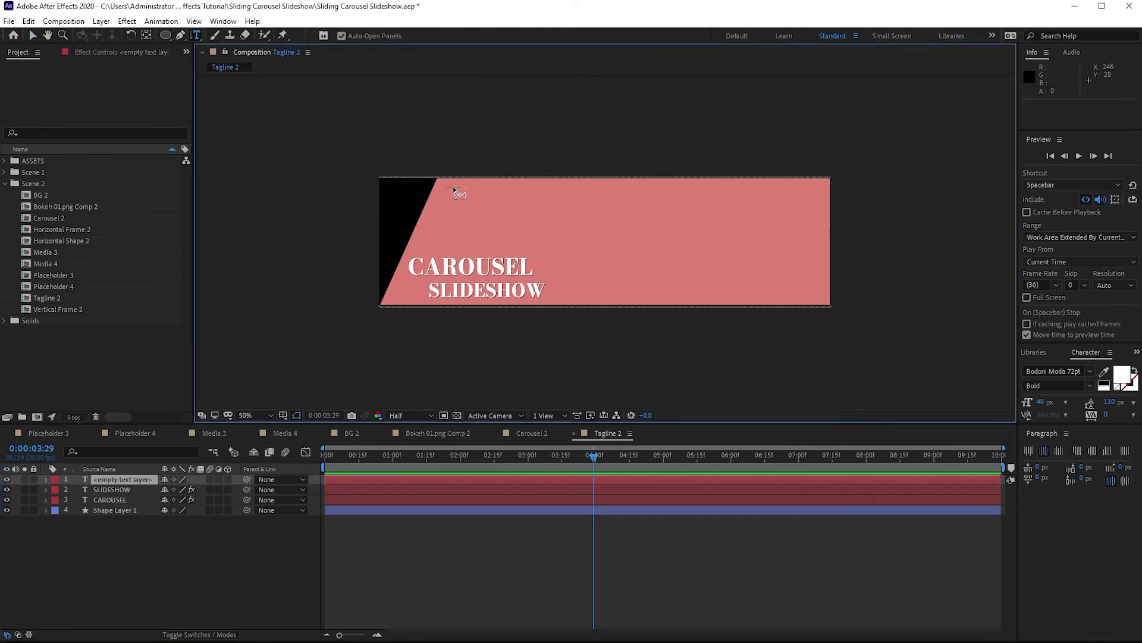
text(PERFECT)
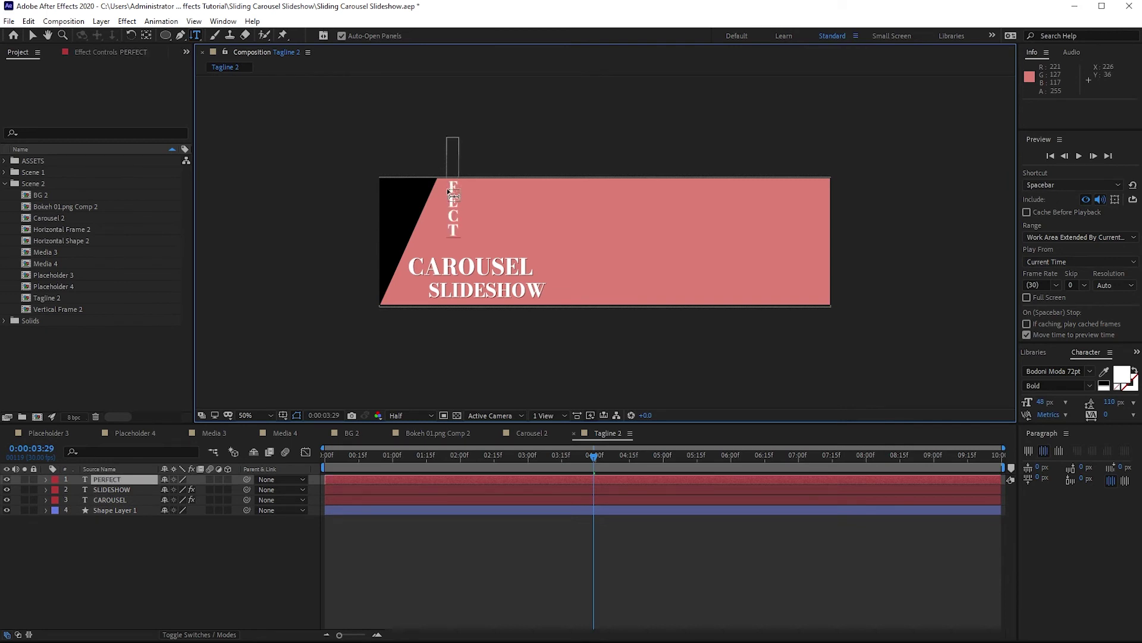
key(Escape)
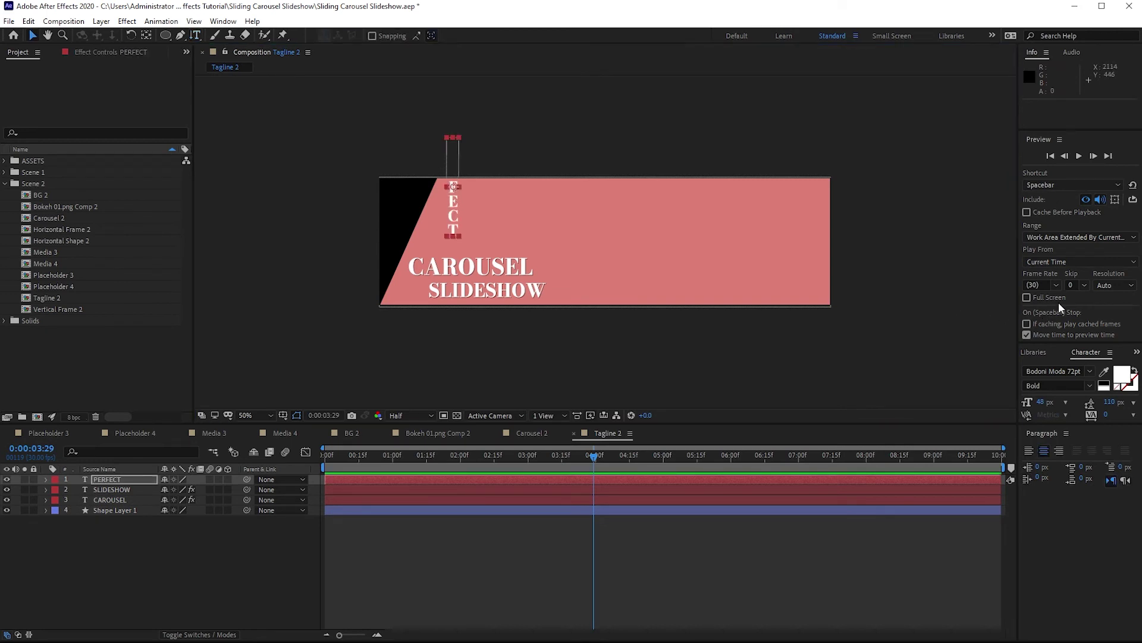
click(1066, 402)
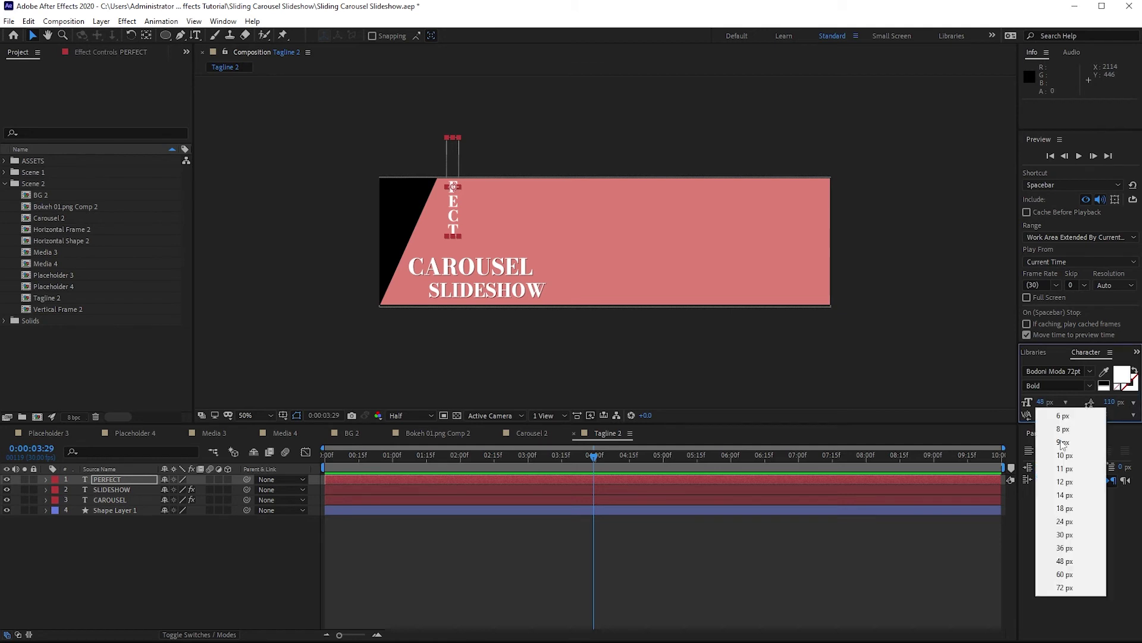
click(1065, 548)
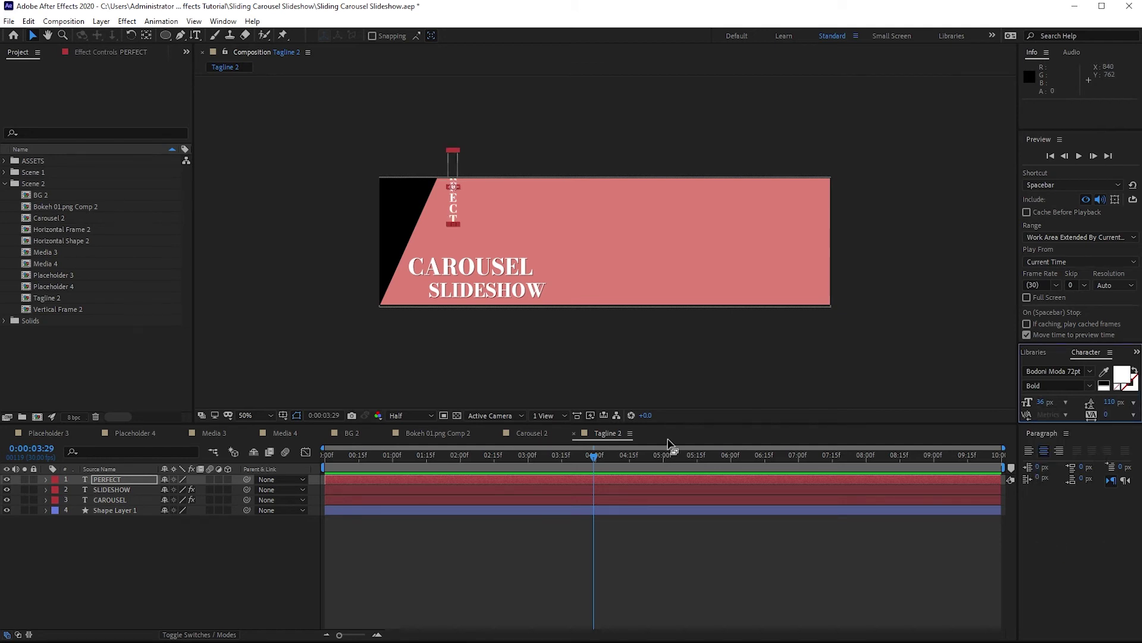
Rotate the PERFECT text layer 23° and position it along the banner's slanted edge.
key(r)
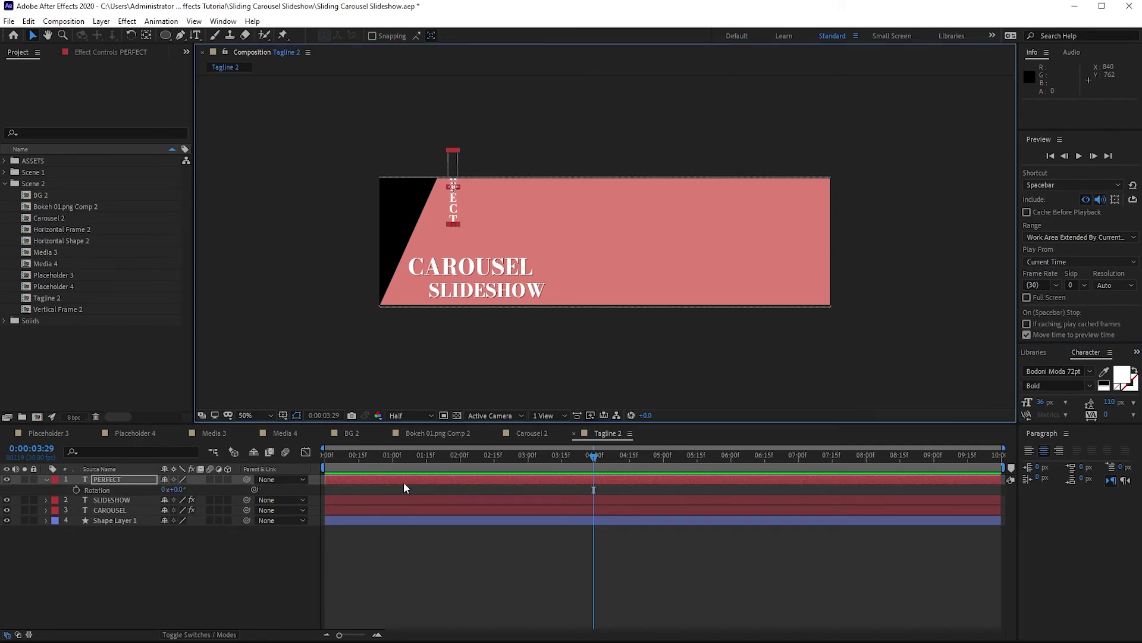
drag(176, 489, 194, 491)
drag(453, 189, 433, 222)
Replace the text of the CAROUSEL layer with BEAUTIFUL.
click(103, 510)
key(t)
double_click(103, 508)
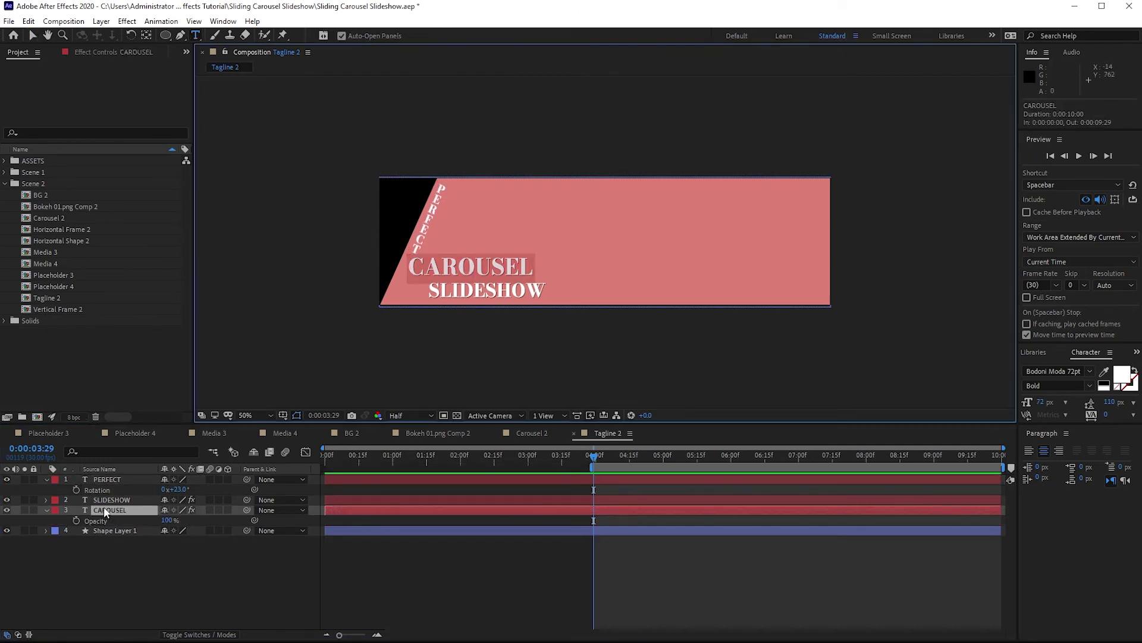
text(BE)
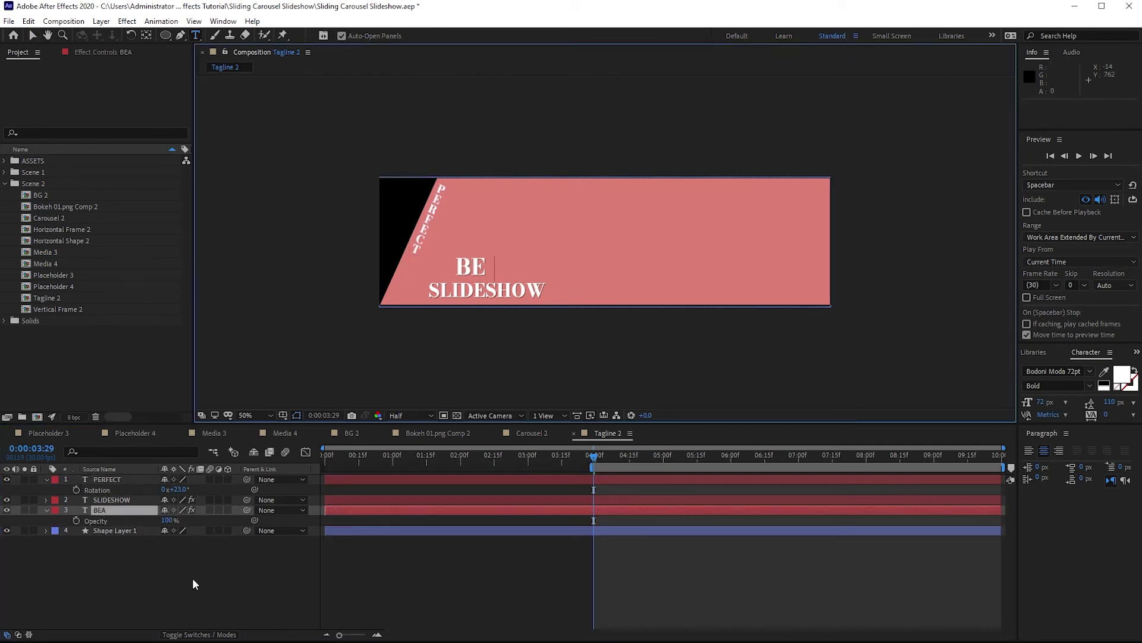
text(ATIFUL)
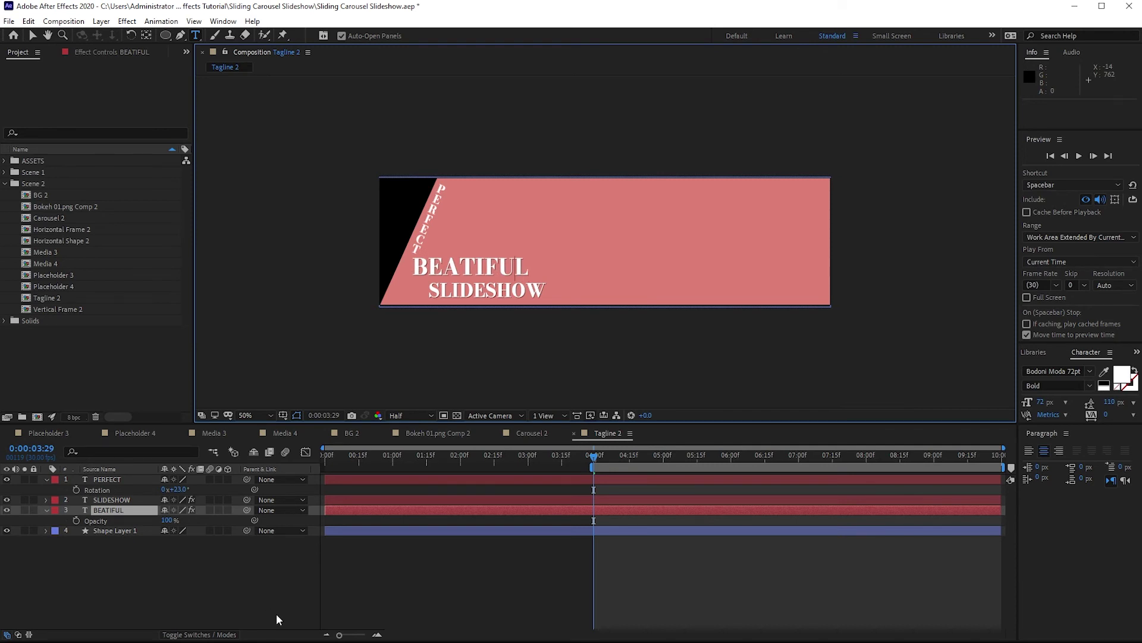
text(U)
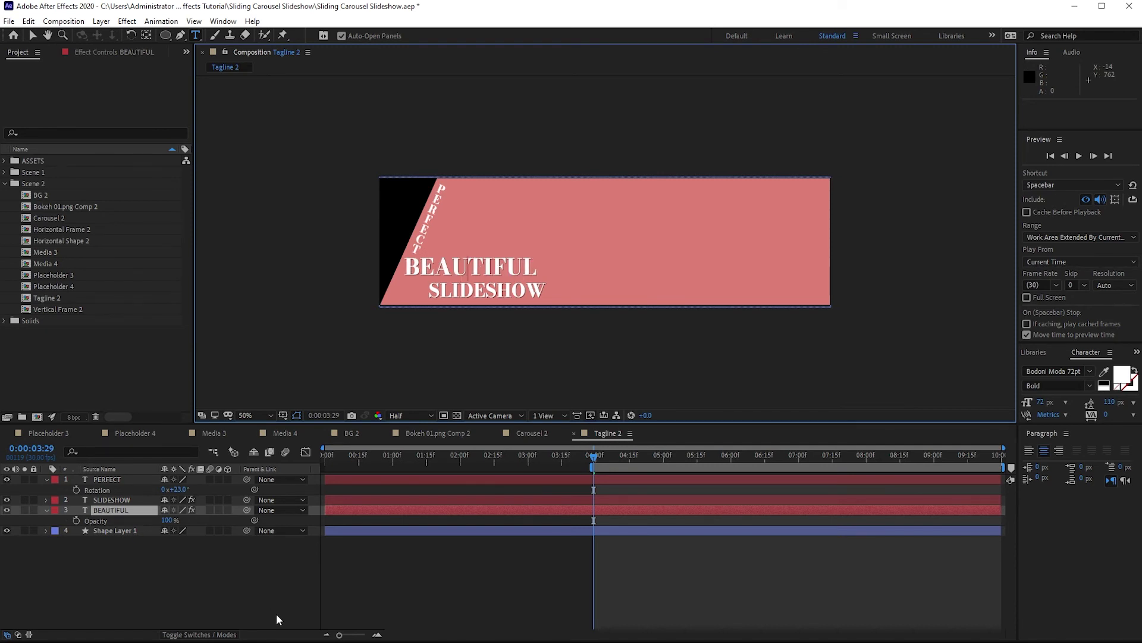
key(Escape)
Set the BEAUTIFUL text to 60 px and move it against the banner's slanted edge.
click(1066, 403)
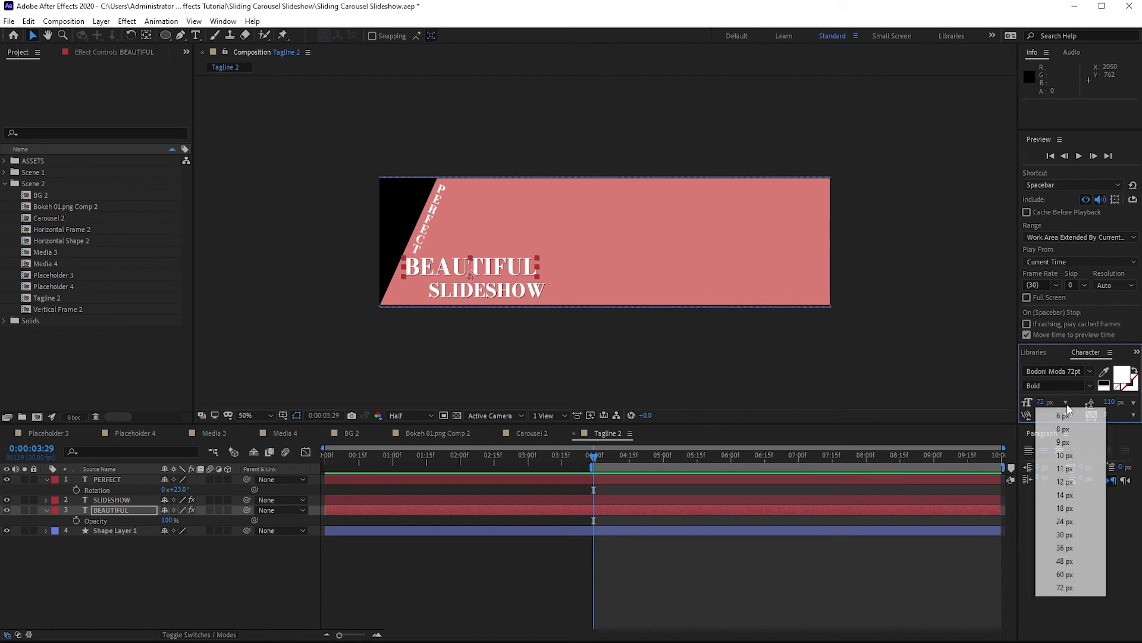
click(1054, 573)
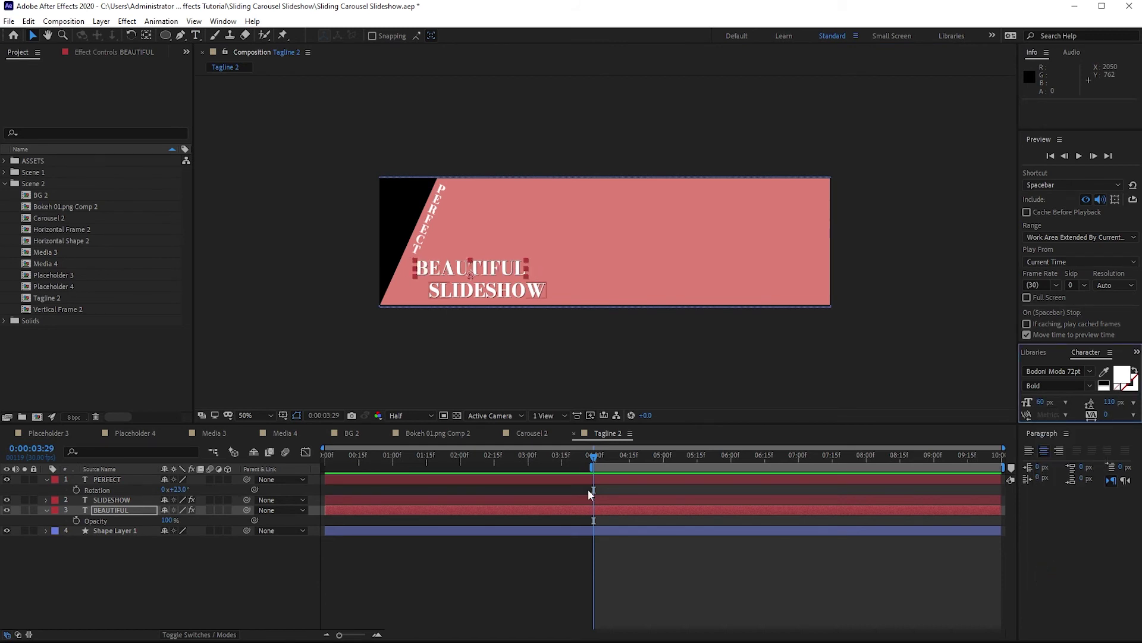
drag(476, 270, 464, 273)
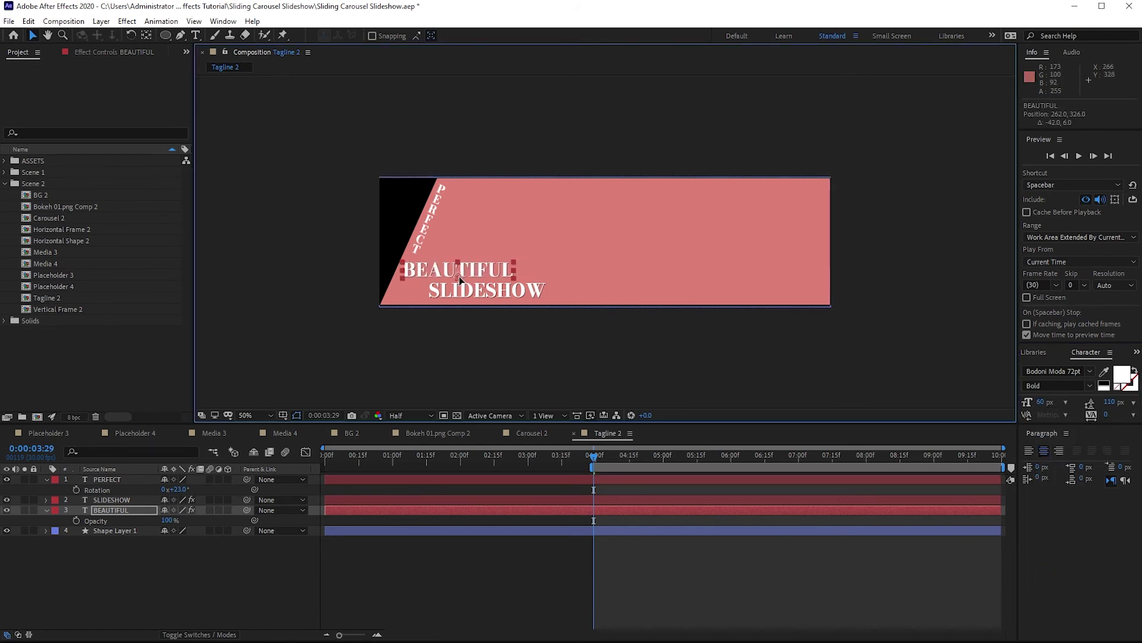
Replace the text of the SLIDESHOW layer with PIECE.
click(470, 293)
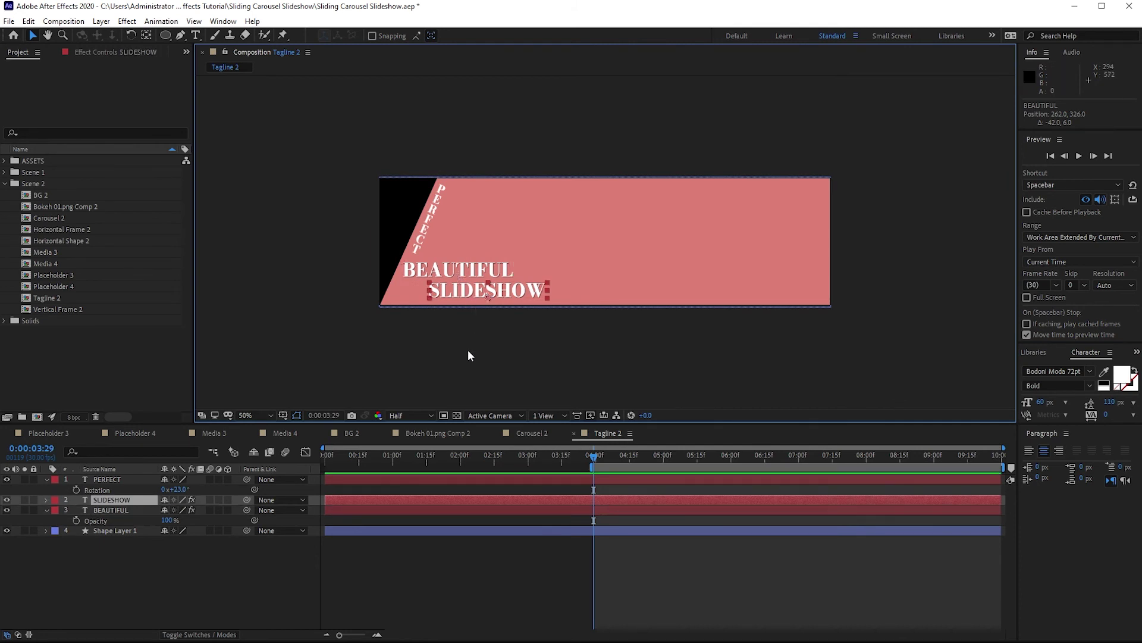
key(Home)
double_click(119, 499)
text(PIECE)
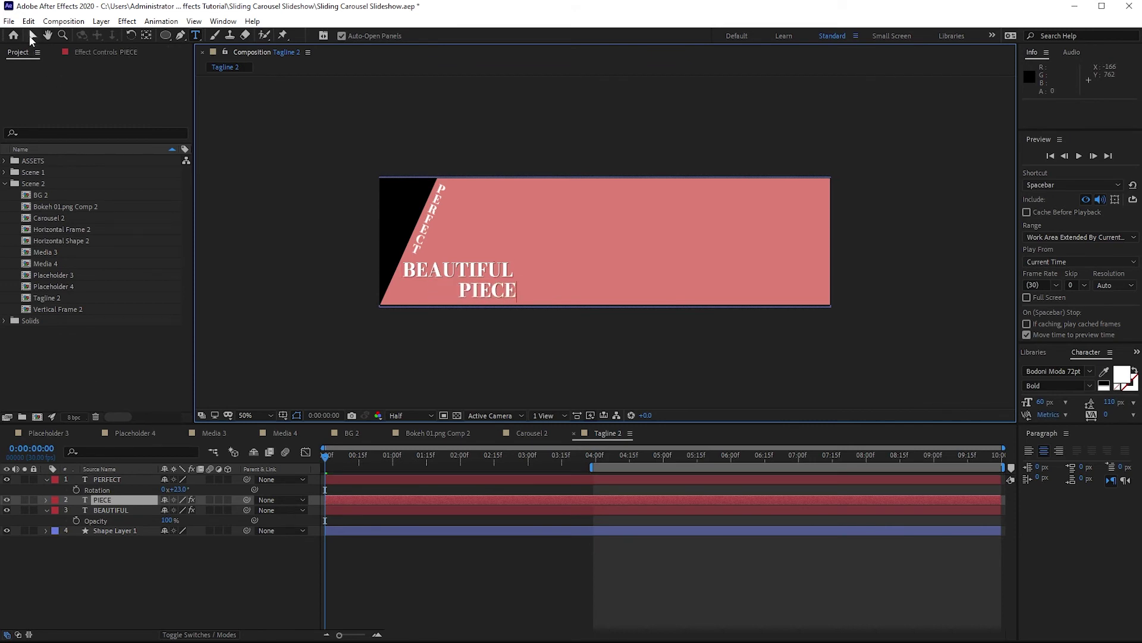
click(32, 36)
Set the PIECE text to 48 px and move it left beneath BEAUTIFUL near the slanted edge.
click(1065, 402)
click(1066, 561)
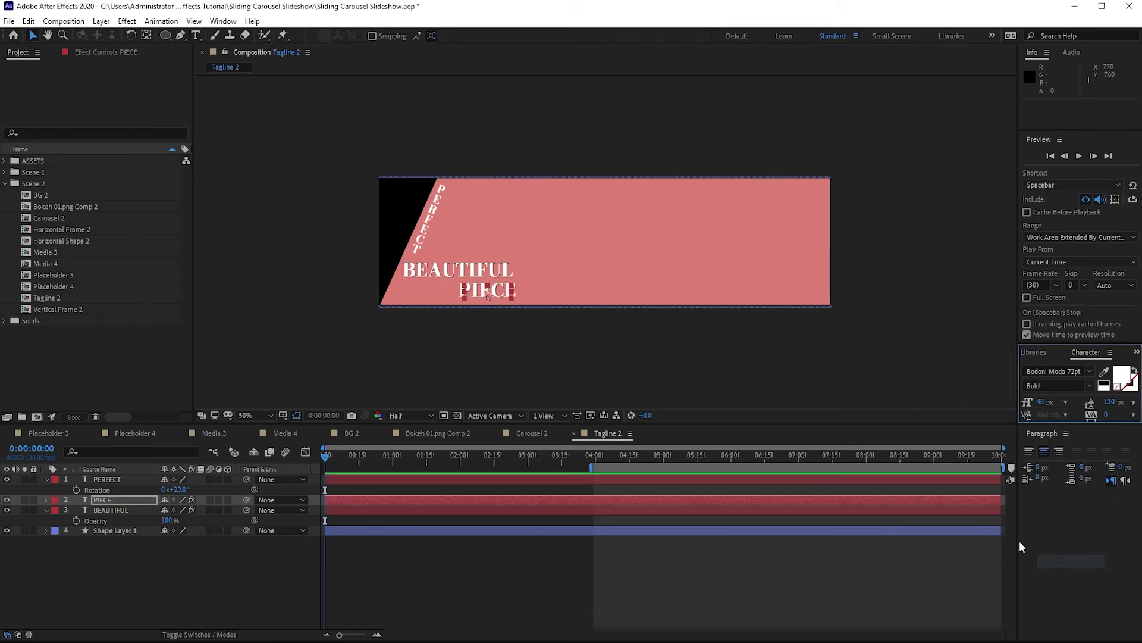
drag(486, 297, 446, 294)
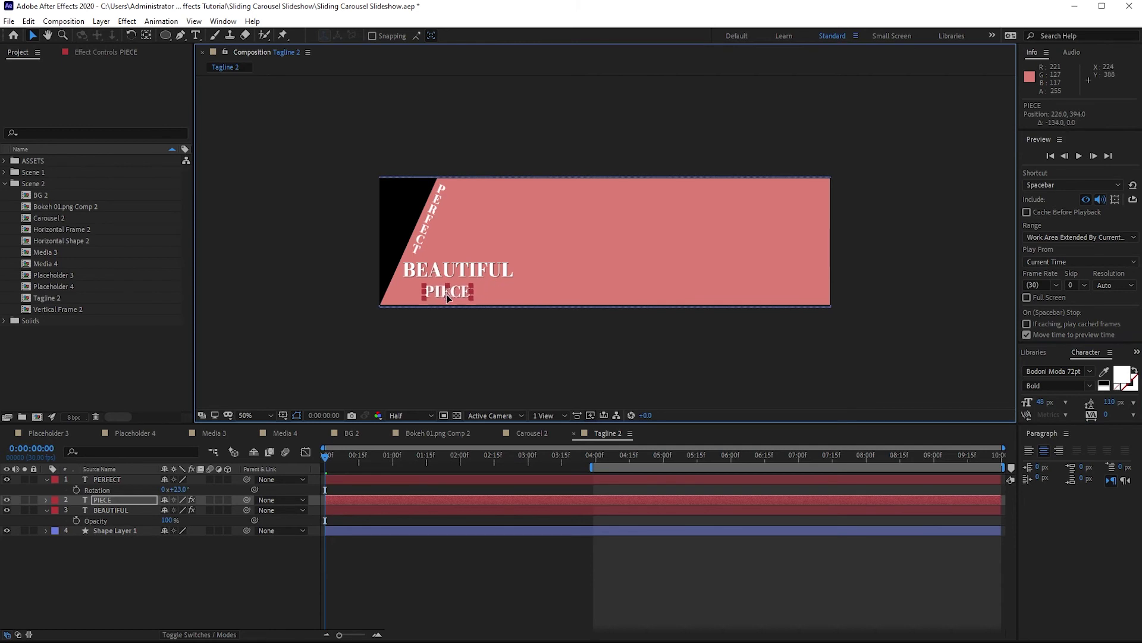
key(ctrl+shift+a)
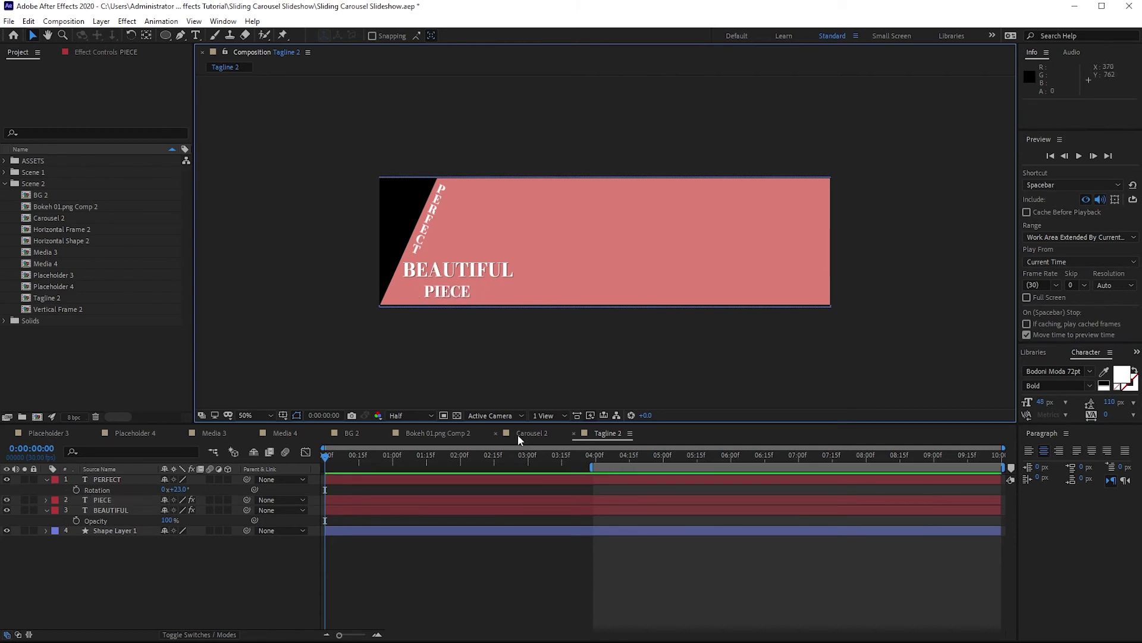
Replace the Tagline layer in the Carousel 2 composition with the Tagline 2 composition.
click(522, 434)
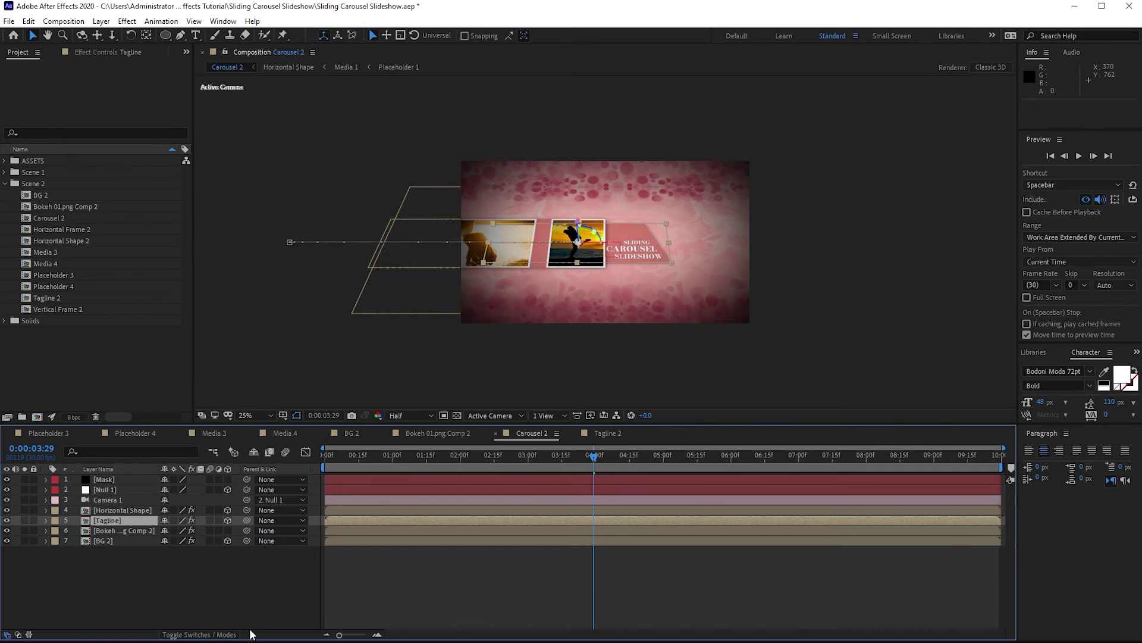
drag(82, 301, 127, 528)
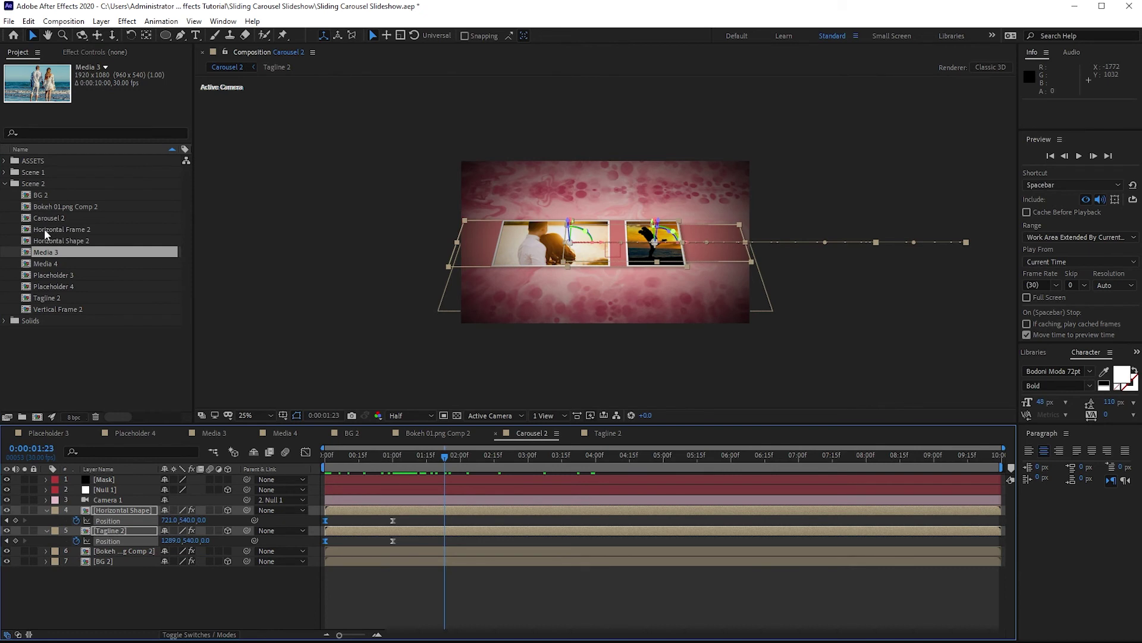
Open the Horizontal Shape 2 composition and shift its two media layers left to the banner's left end.
double_click(52, 241)
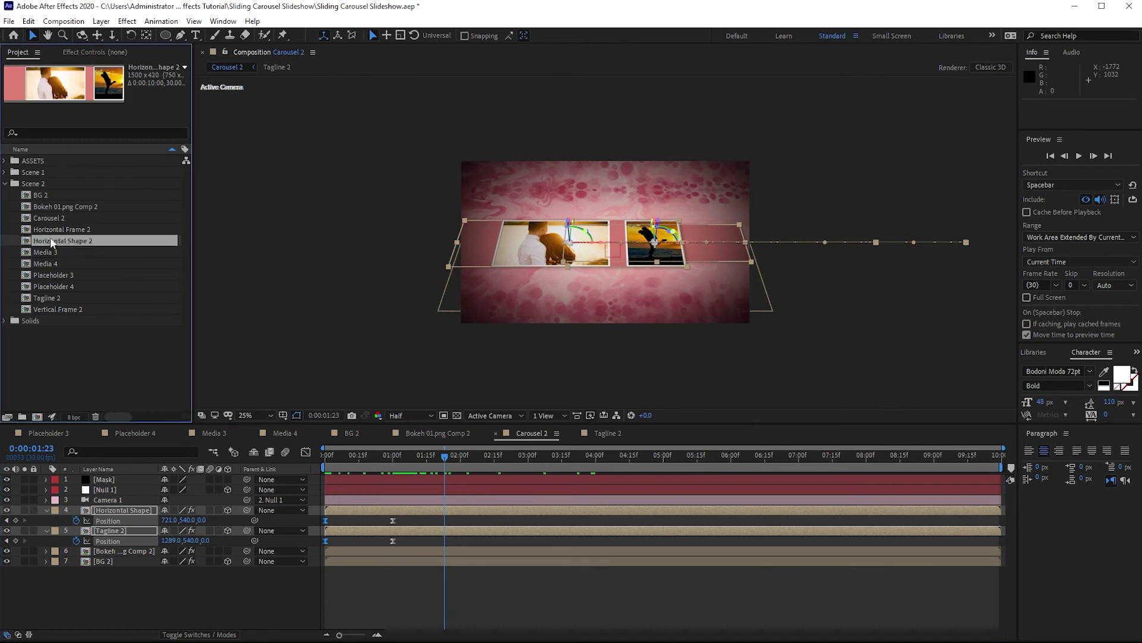
click(96, 510)
drag(168, 510, 117, 484)
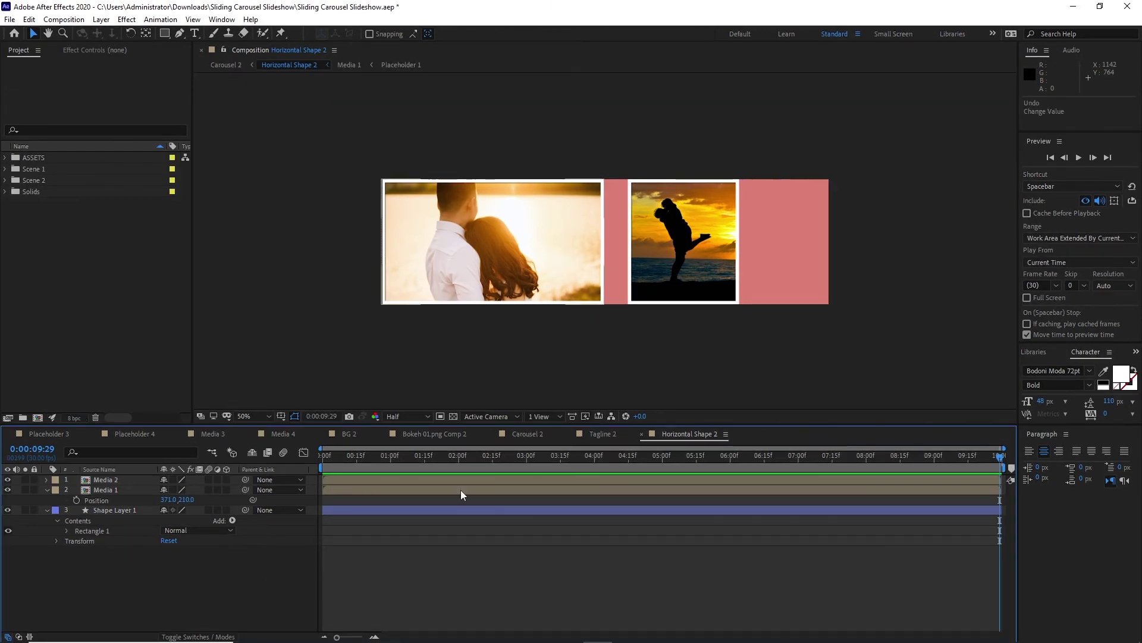
In BG 2, set the Bokeh 01.png Offset effect's horizontal Shift Center To to 1500 at the last frame and preview the motion.
click(347, 435)
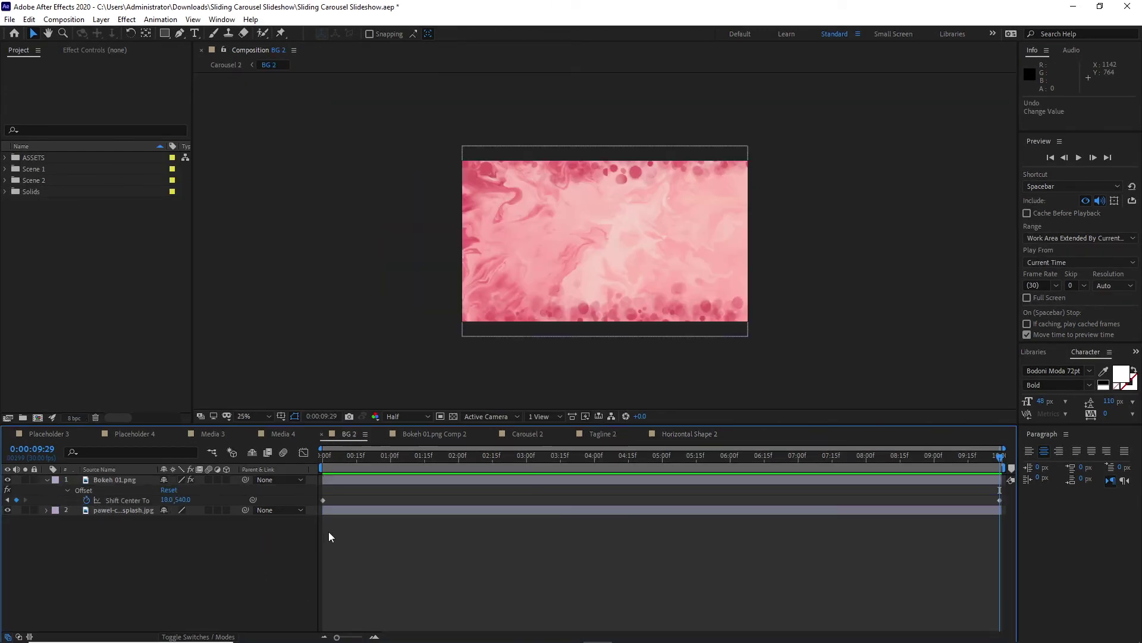
click(1077, 158)
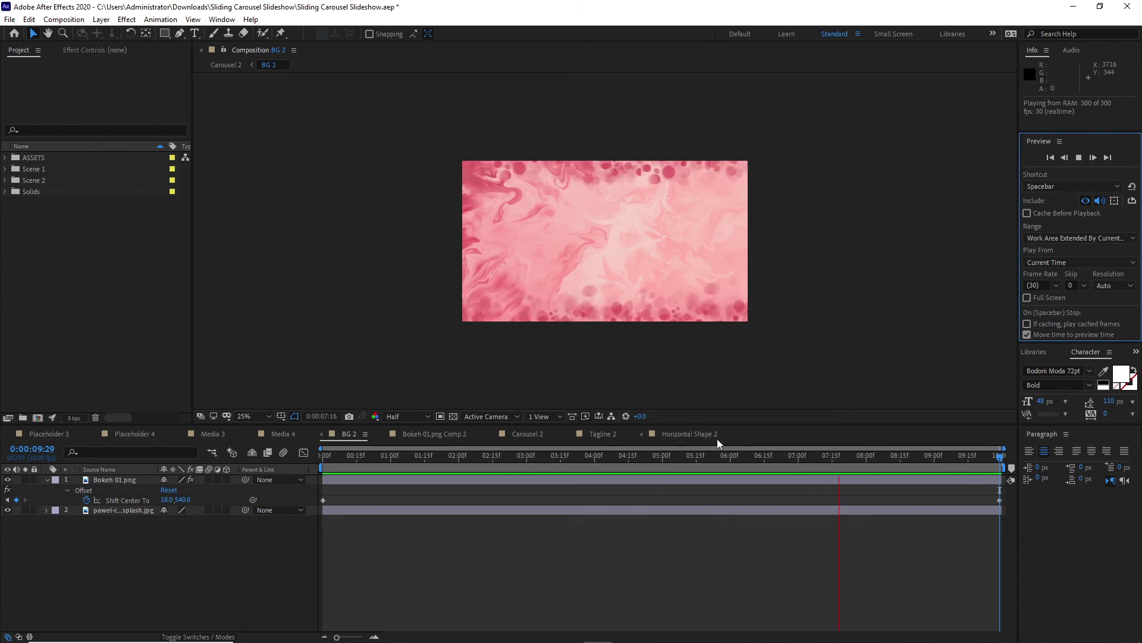
click(824, 456)
drag(834, 459, 1001, 459)
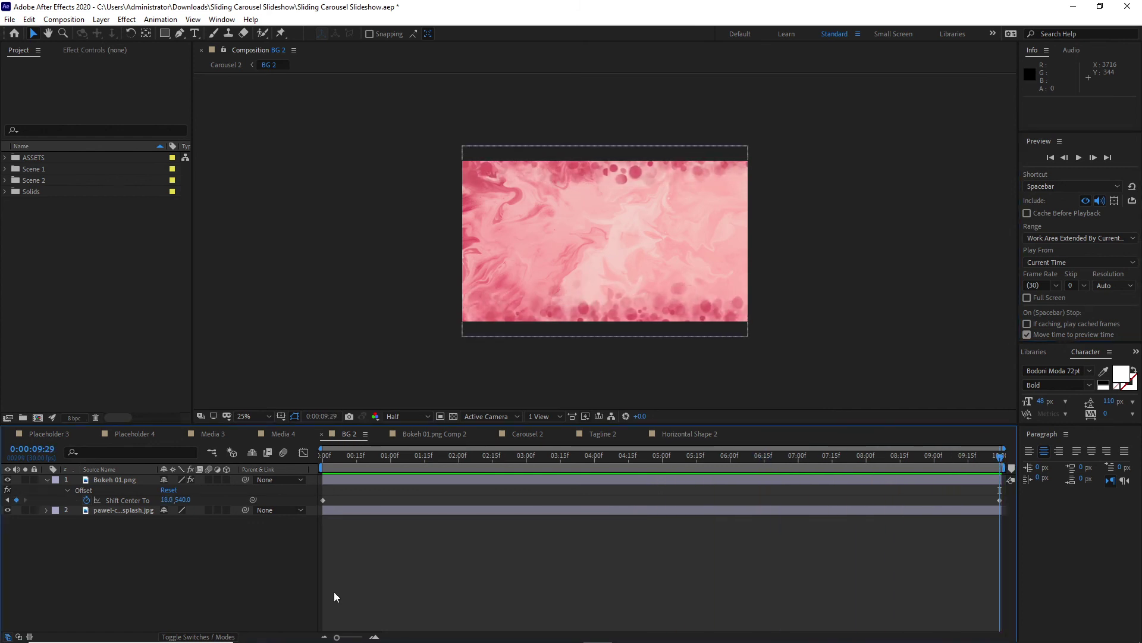
click(166, 500)
text(1500)
click(1077, 159)
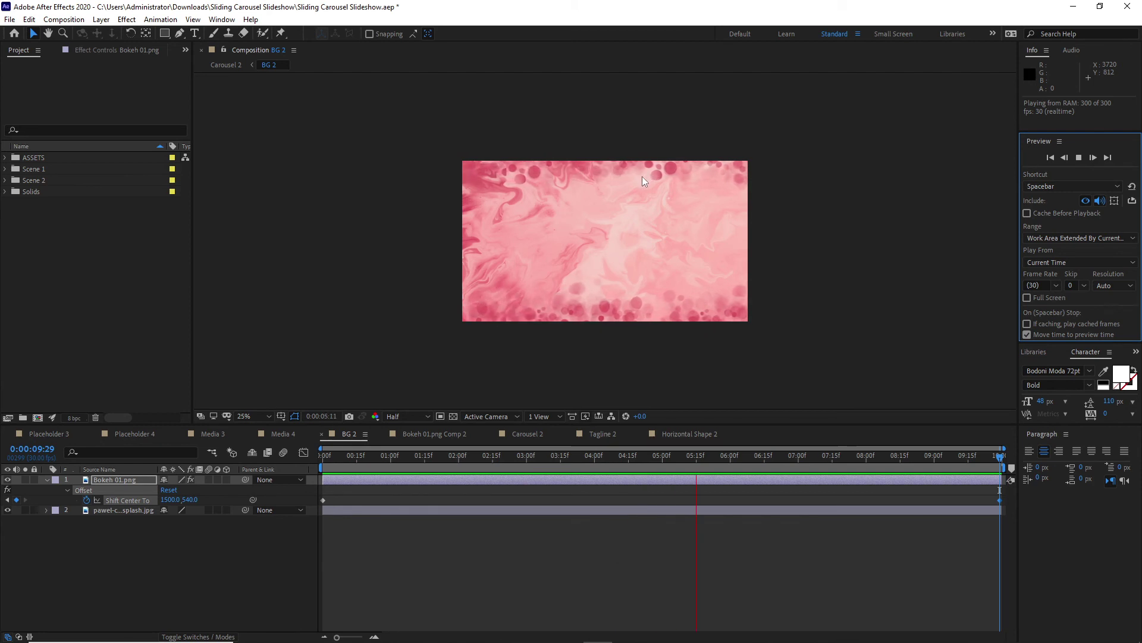
click(1078, 158)
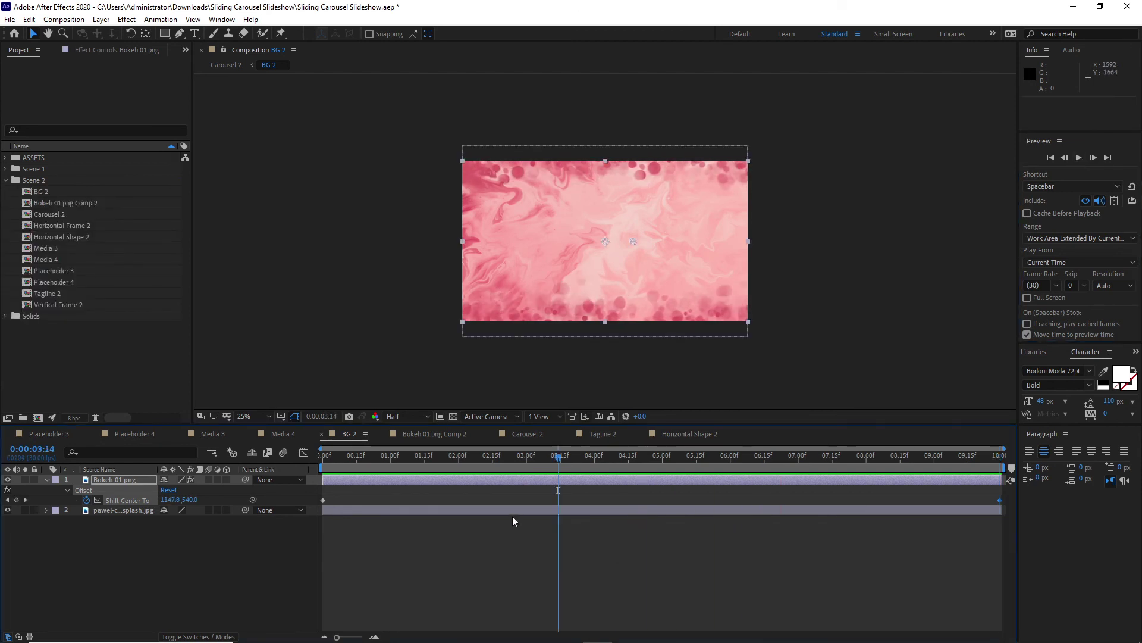
Reveal the keyframes of all Carousel 2 layers and set Horizontal Shape 2's X position to 1244 at 1 second.
click(528, 435)
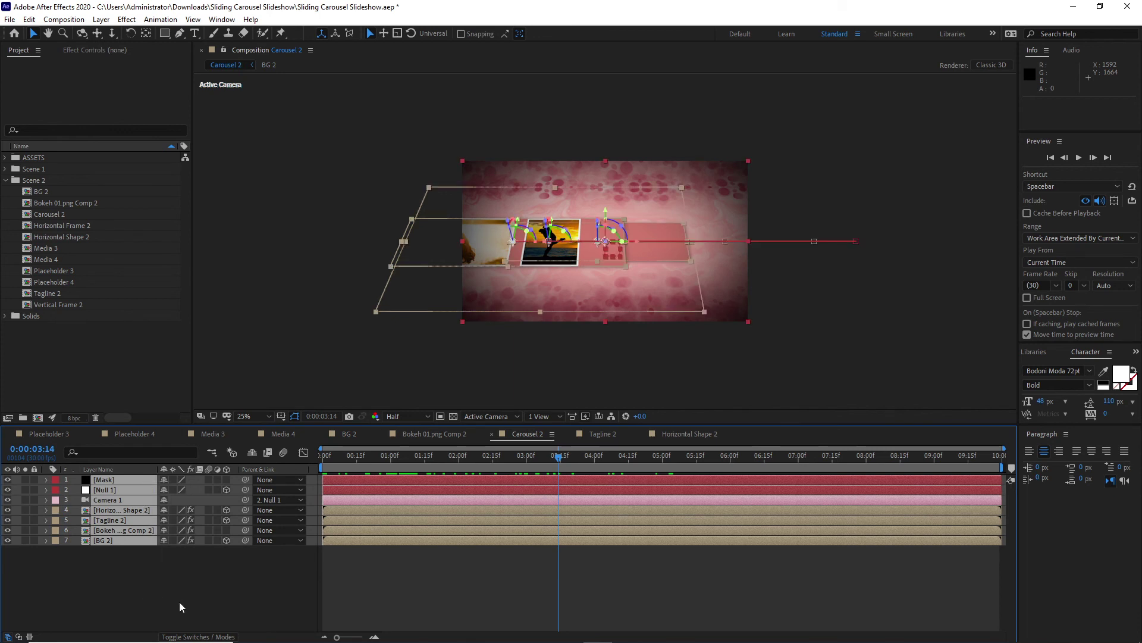
key(u)
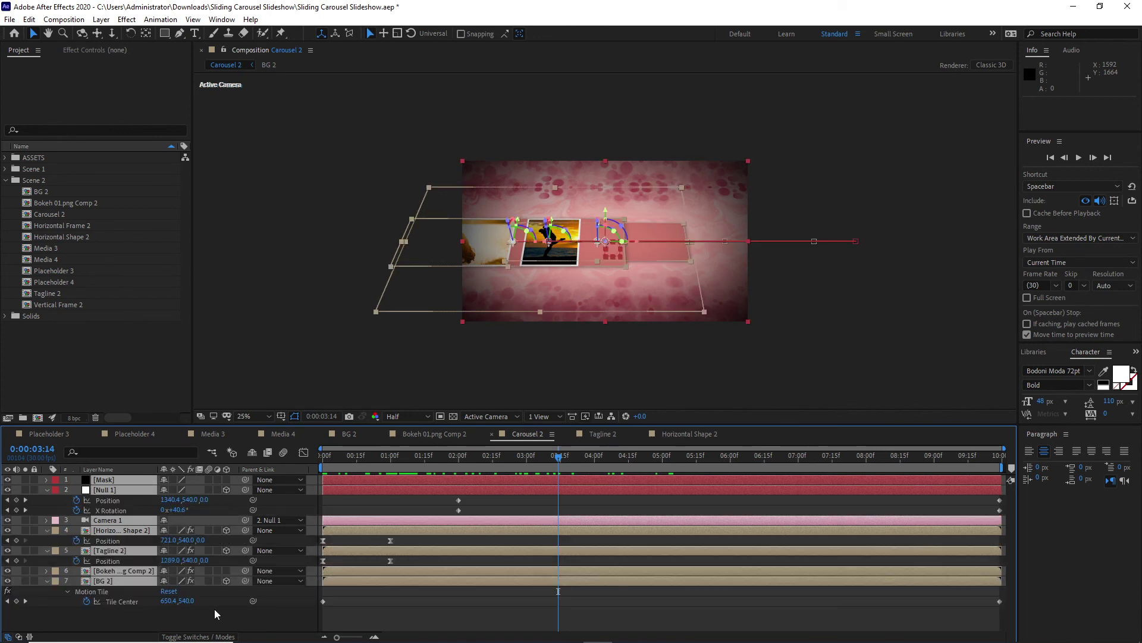
click(247, 623)
drag(555, 458, 391, 460)
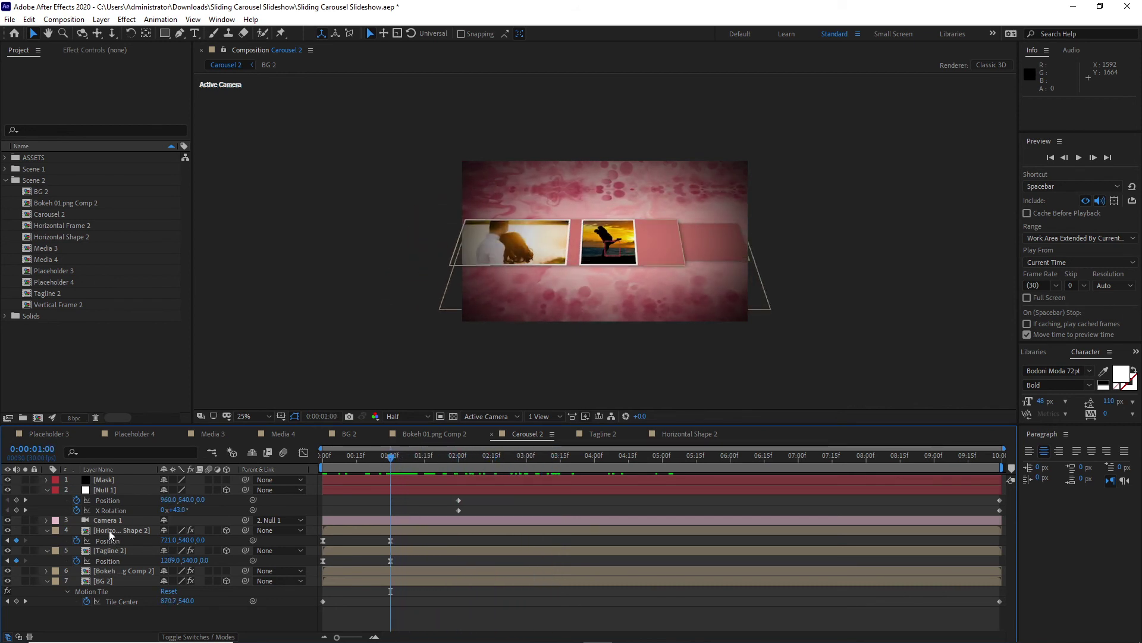
click(109, 530)
drag(172, 540, 480, 548)
Set the Tagline 2 layer's X position to 717 at 1 second so it extends left of the photos.
click(135, 553)
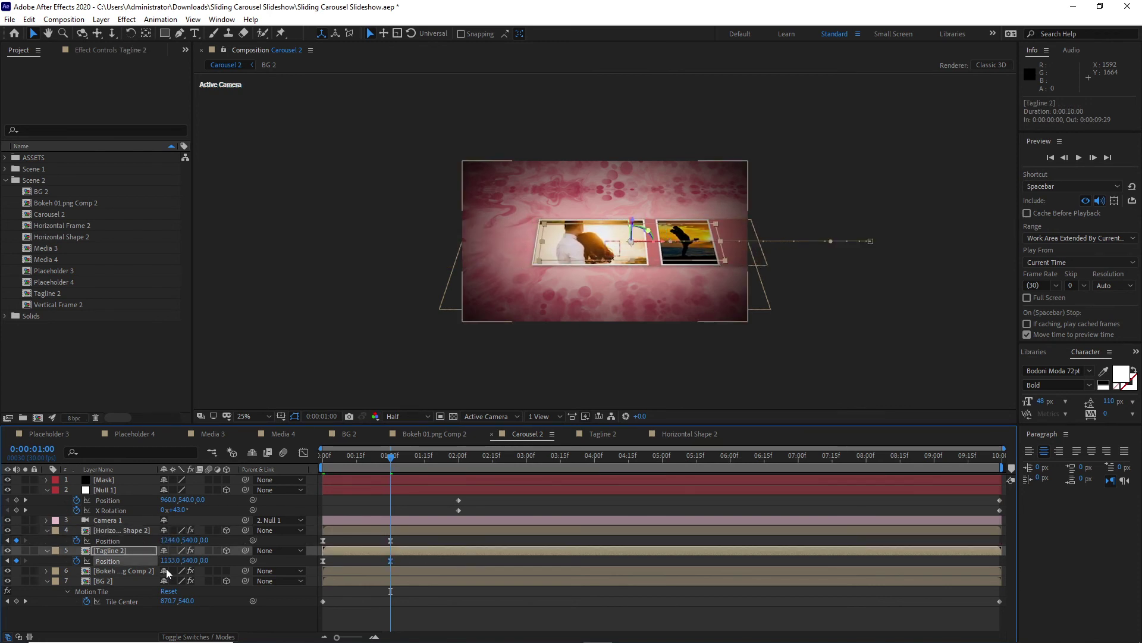
drag(169, 559, 61, 551)
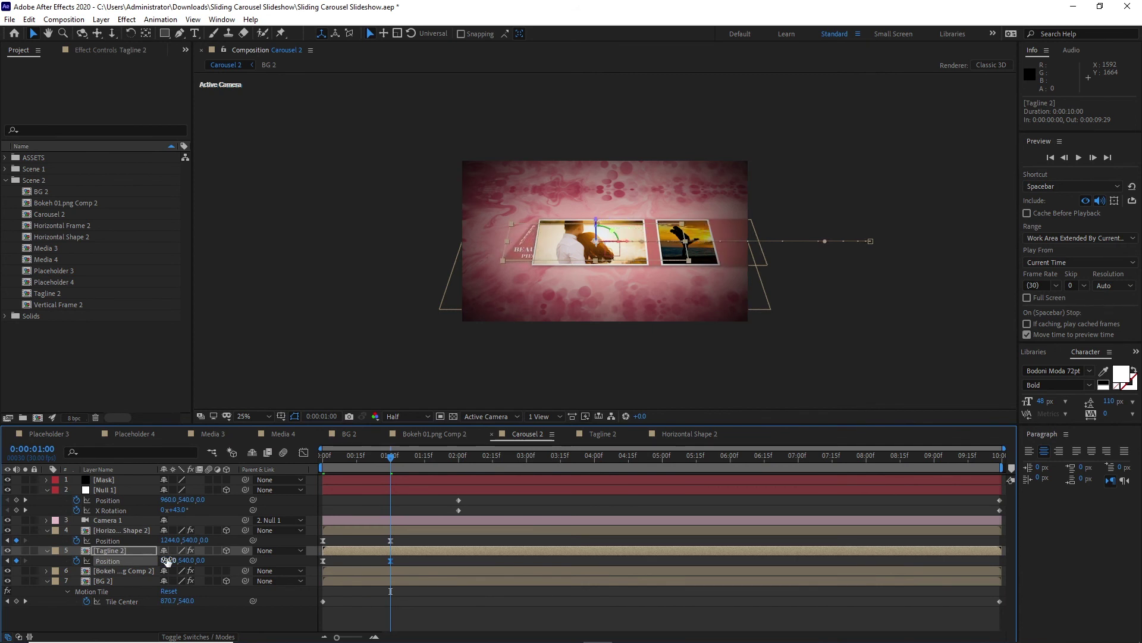
drag(167, 561, 54, 548)
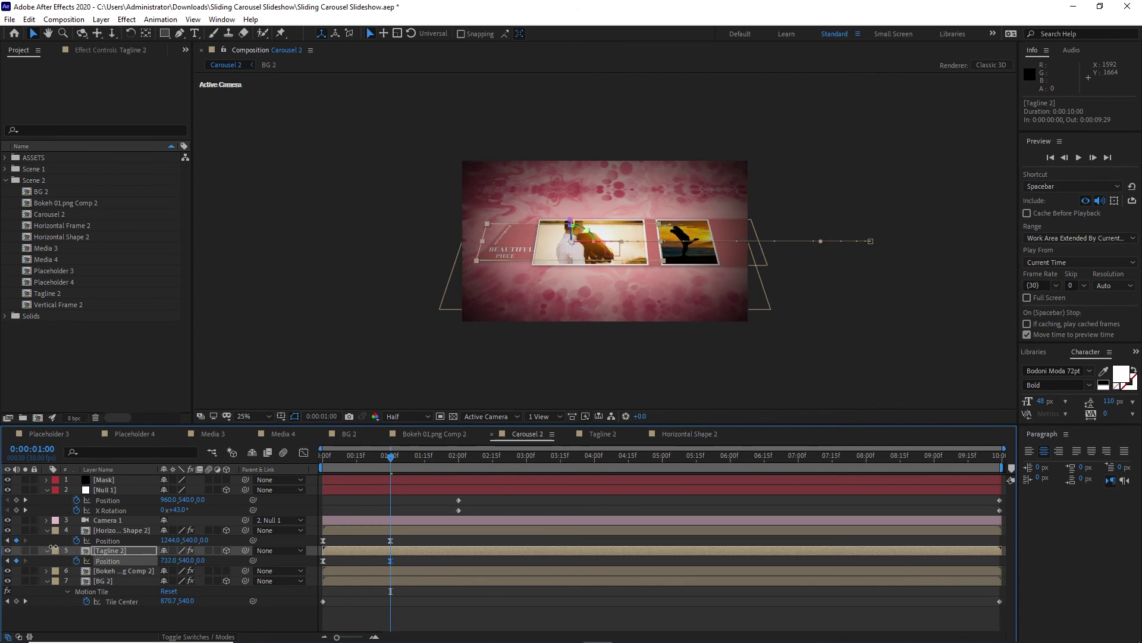
Set Null 1's X position to -982 at the last frame and preview the reversed camera slide.
drag(401, 466, 1002, 467)
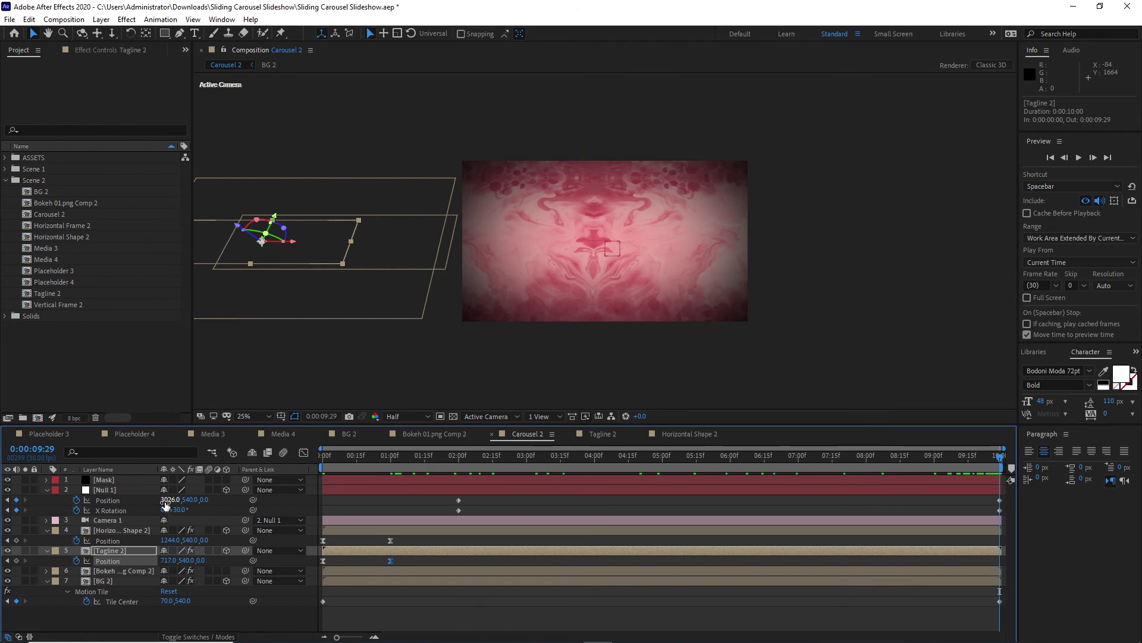
drag(167, 505, 124, 505)
key(period)
key(period)
key(space)
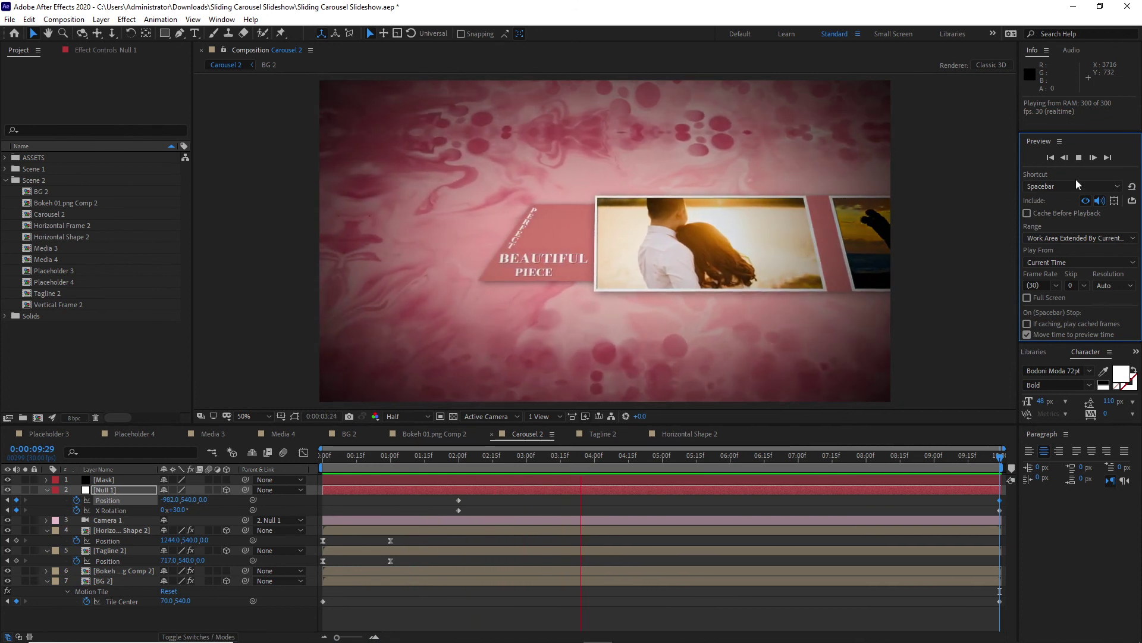
click(1075, 159)
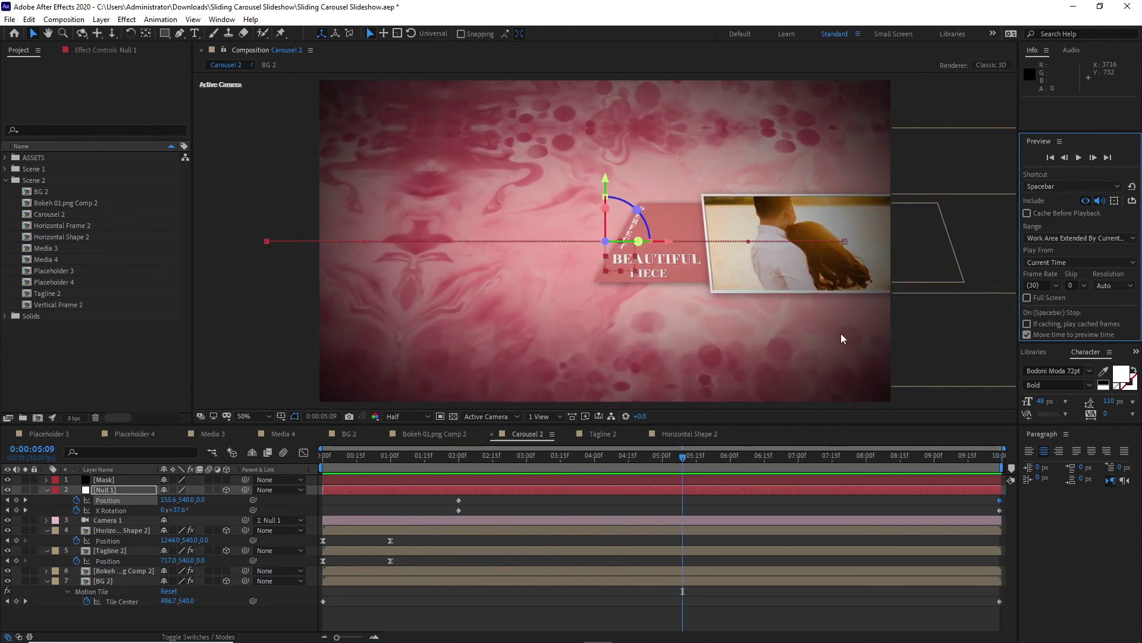
Set Null 1's X Rotation to 10° at the last frame and preview the Carousel 2 animation.
drag(565, 455, 1022, 443)
click(180, 510)
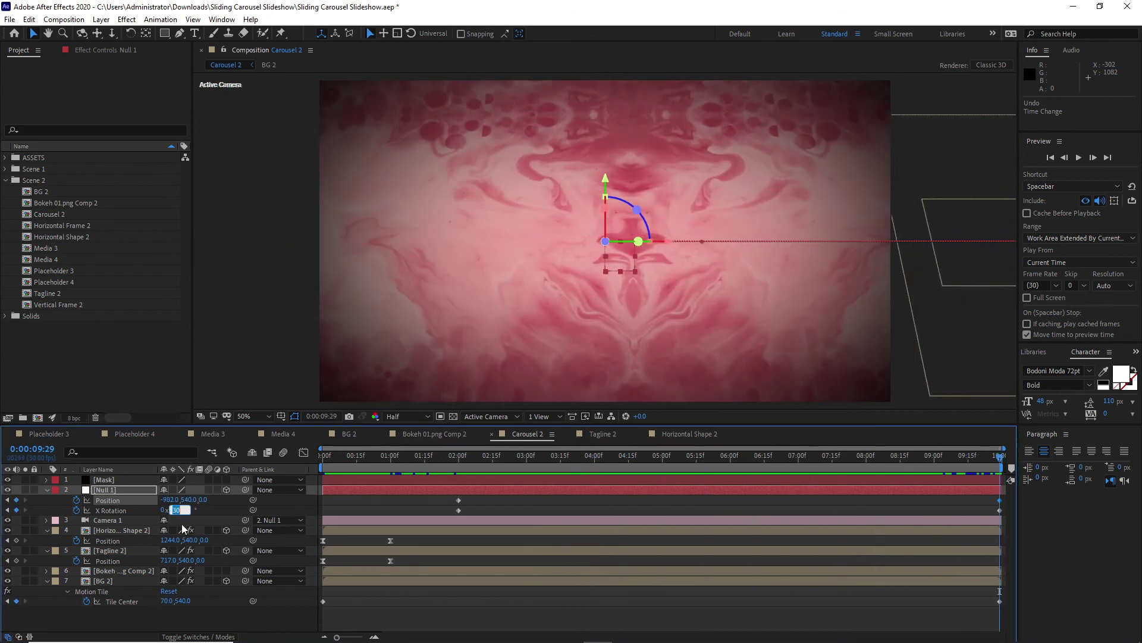
text(10)
key(Return)
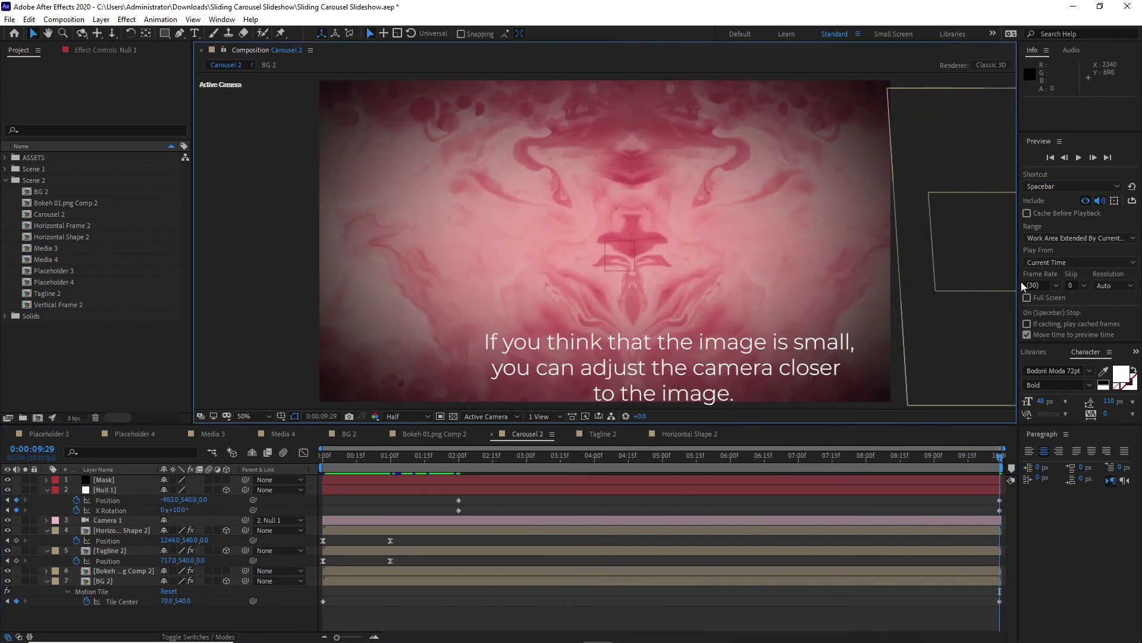
click(1079, 157)
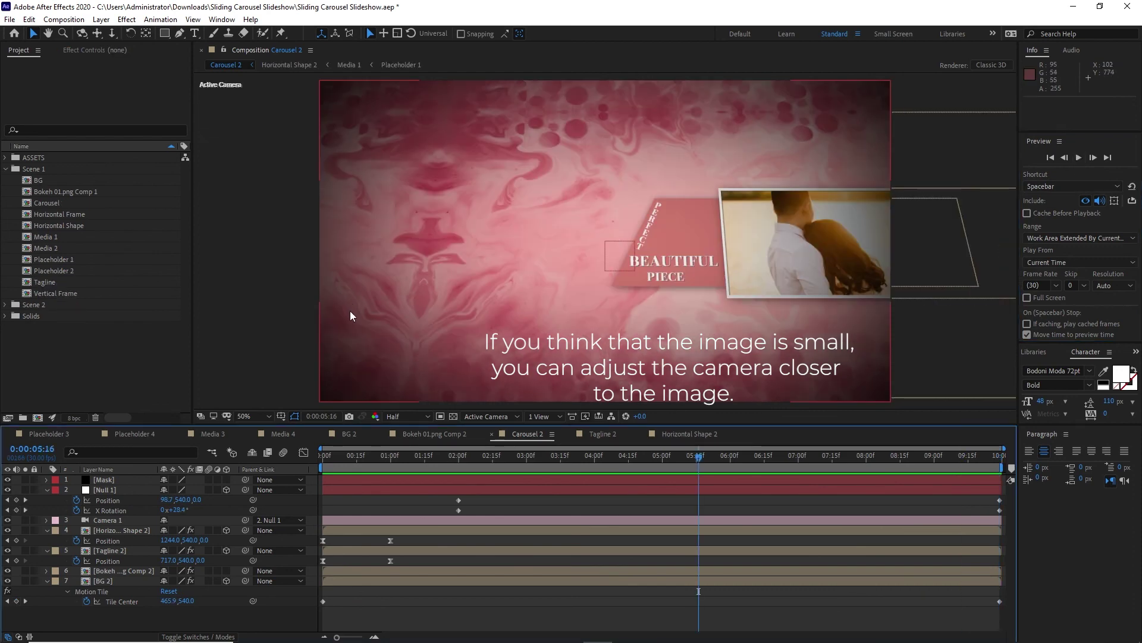
Create a new composition named Main at 30 frames per second with a duration of 16 seconds.
click(65, 20)
click(83, 29)
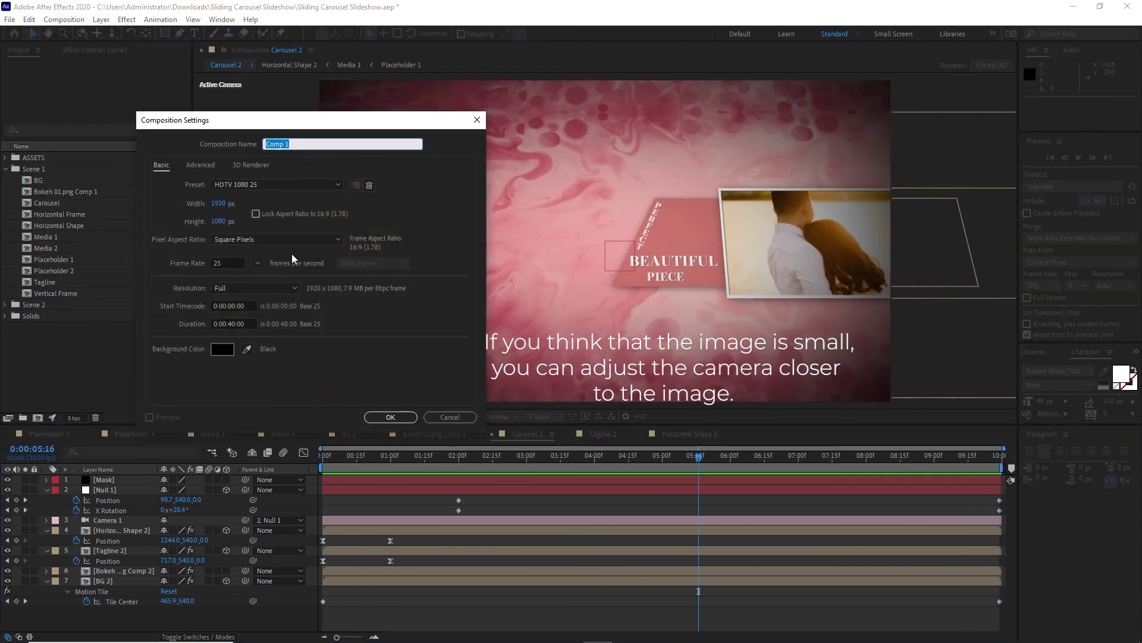
text(Main)
click(257, 263)
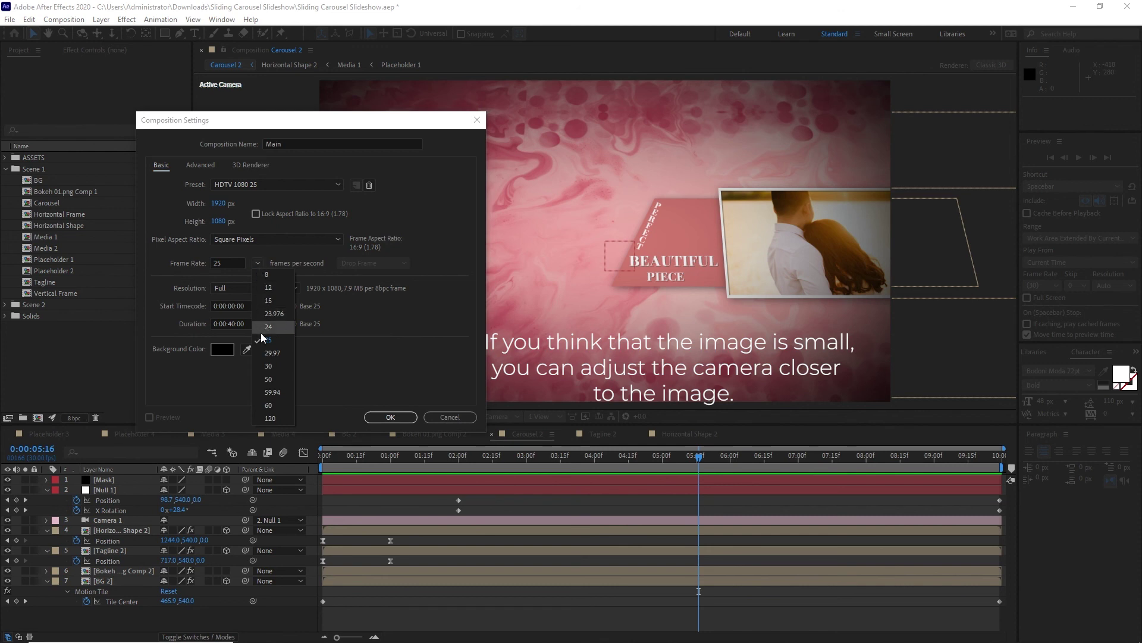
click(267, 370)
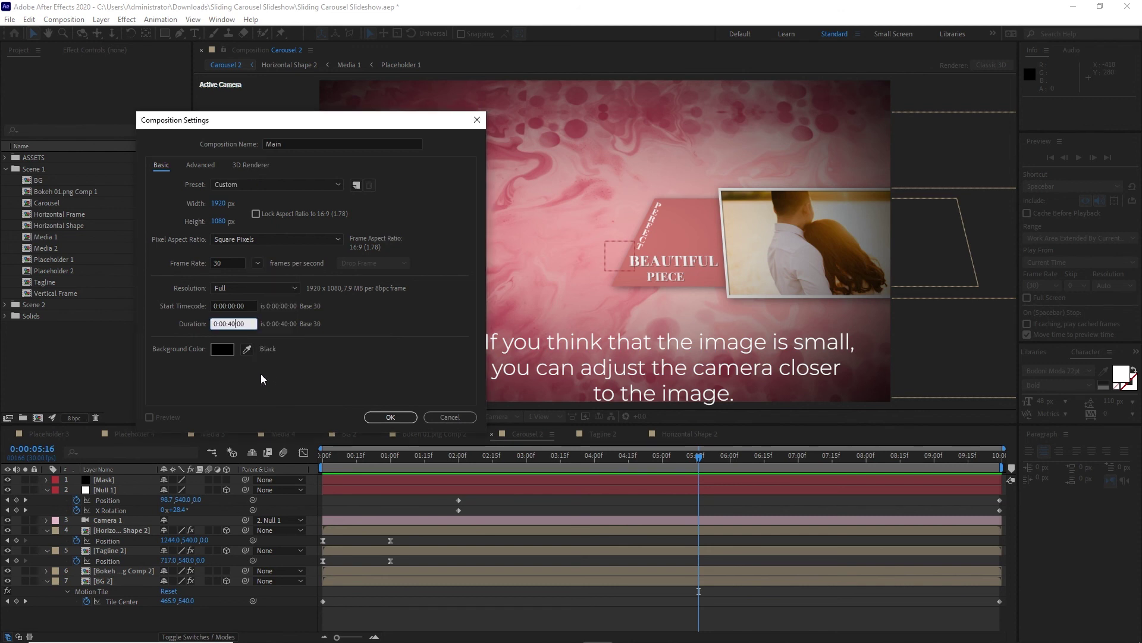
key(BackSpace)
key(BackSpace)
text(1)
click(399, 418)
Add the Carousel composition from the Scene 1 folder to the Main timeline and collapse the folder.
click(6, 180)
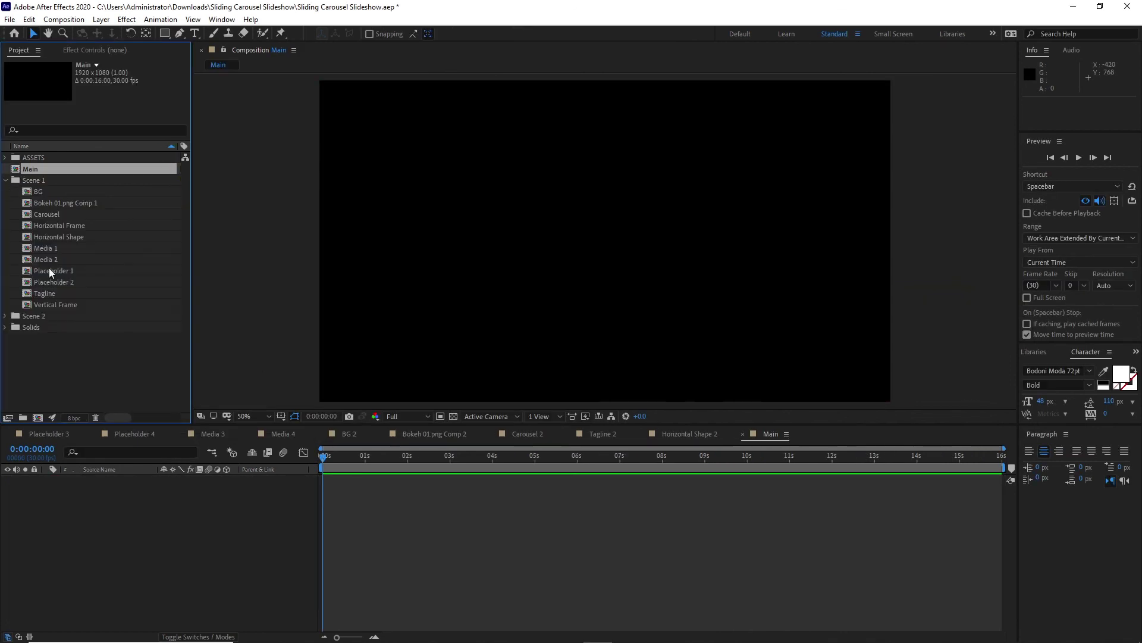
drag(45, 215, 126, 513)
click(6, 180)
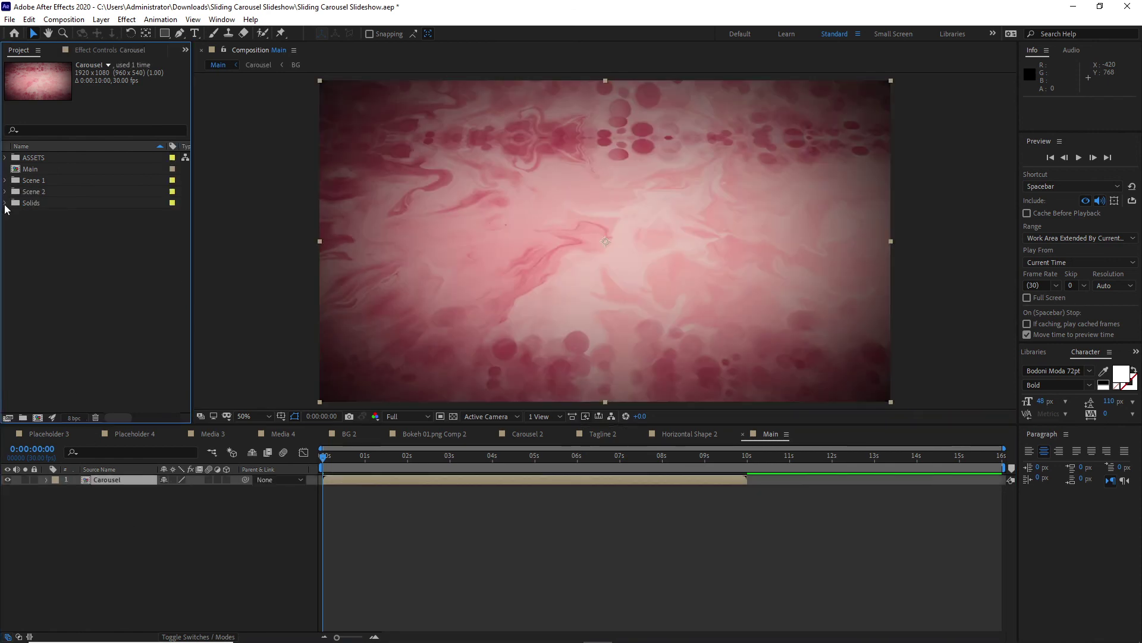
Place Carousel 2 from the Scene 2 folder above the Carousel layer and make it start at 8 seconds.
click(5, 192)
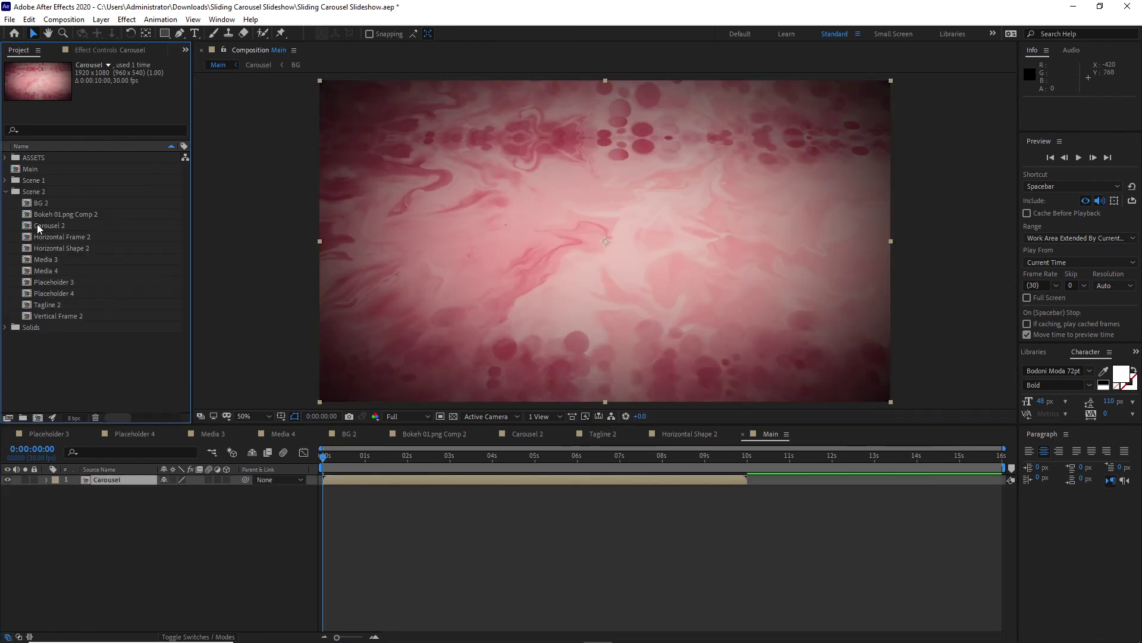
click(37, 225)
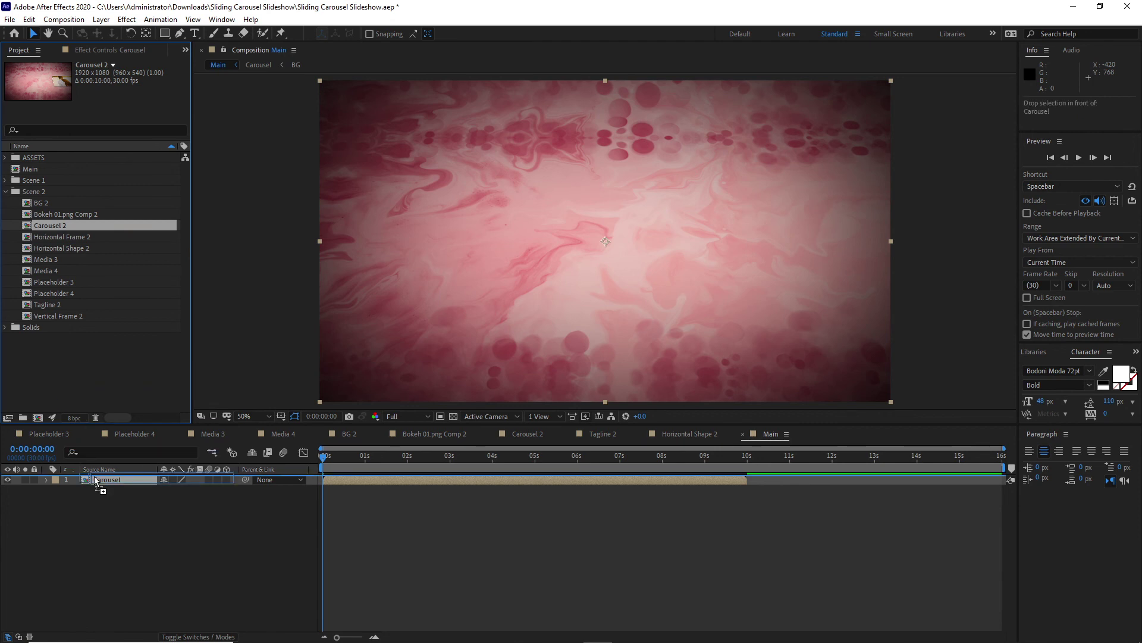
drag(95, 480, 97, 480)
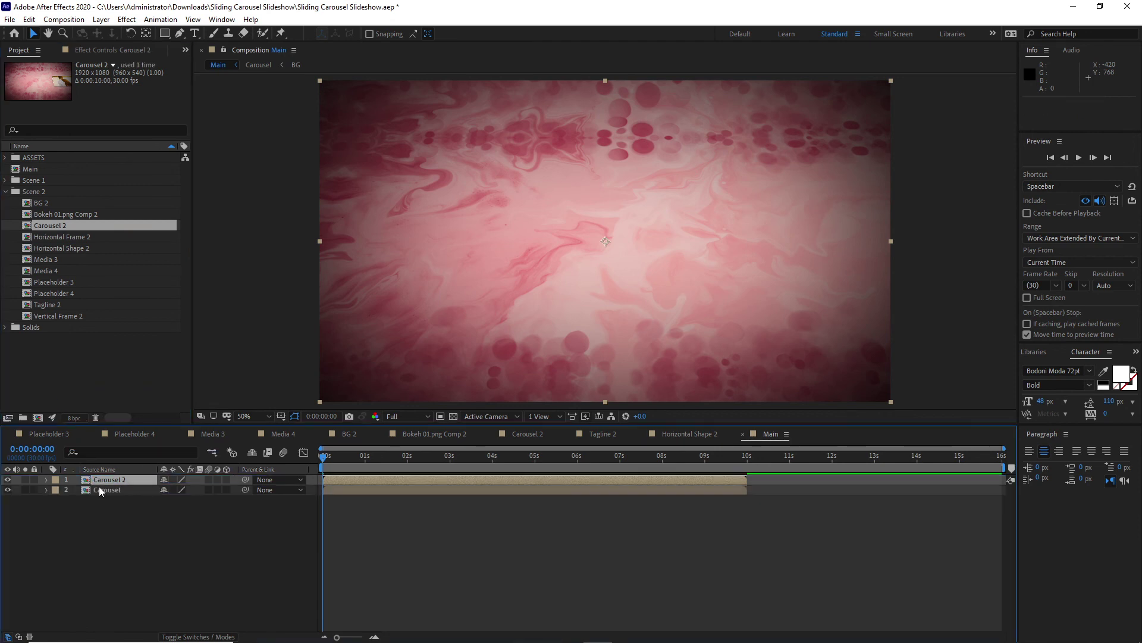
click(662, 459)
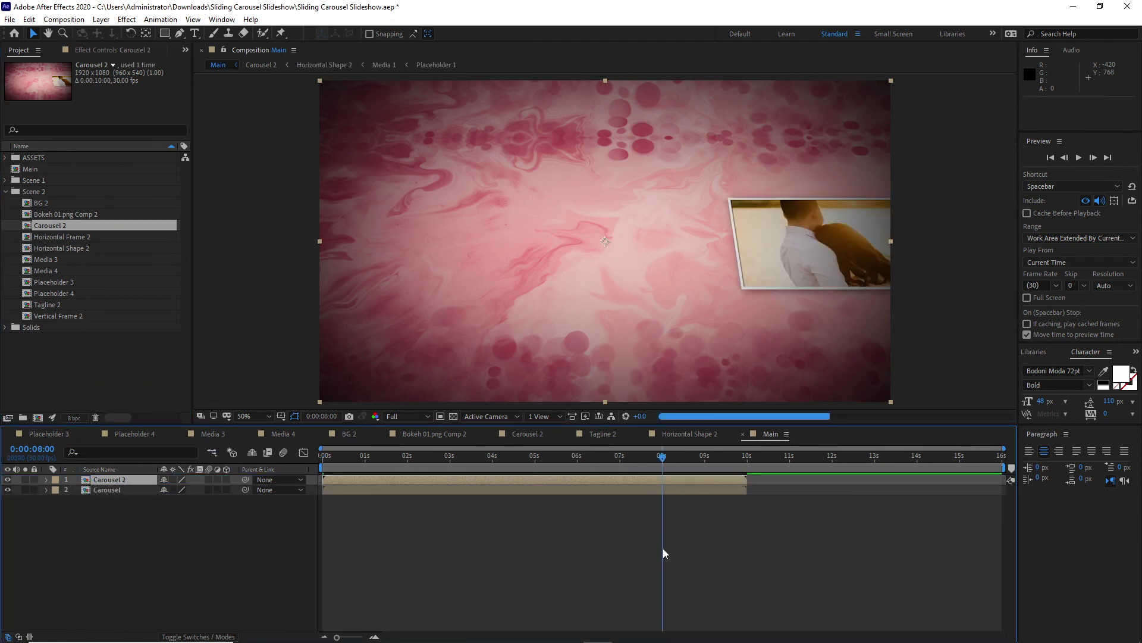
key(bracketleft)
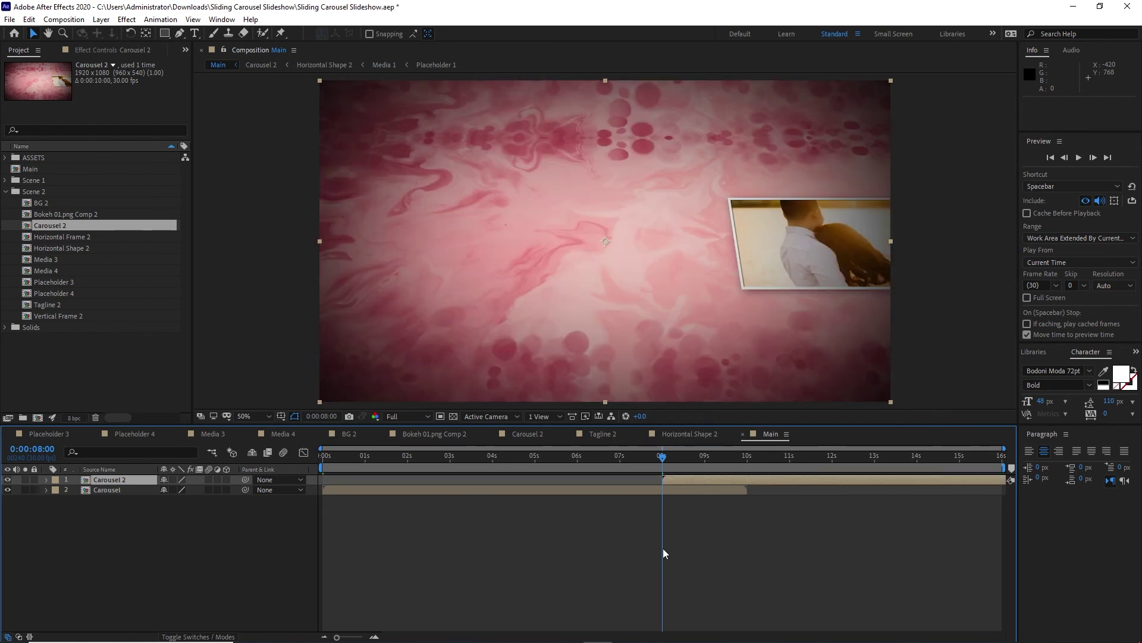
Set the viewer resolution to Half and preview the Main composition from the beginning.
drag(665, 458, 403, 460)
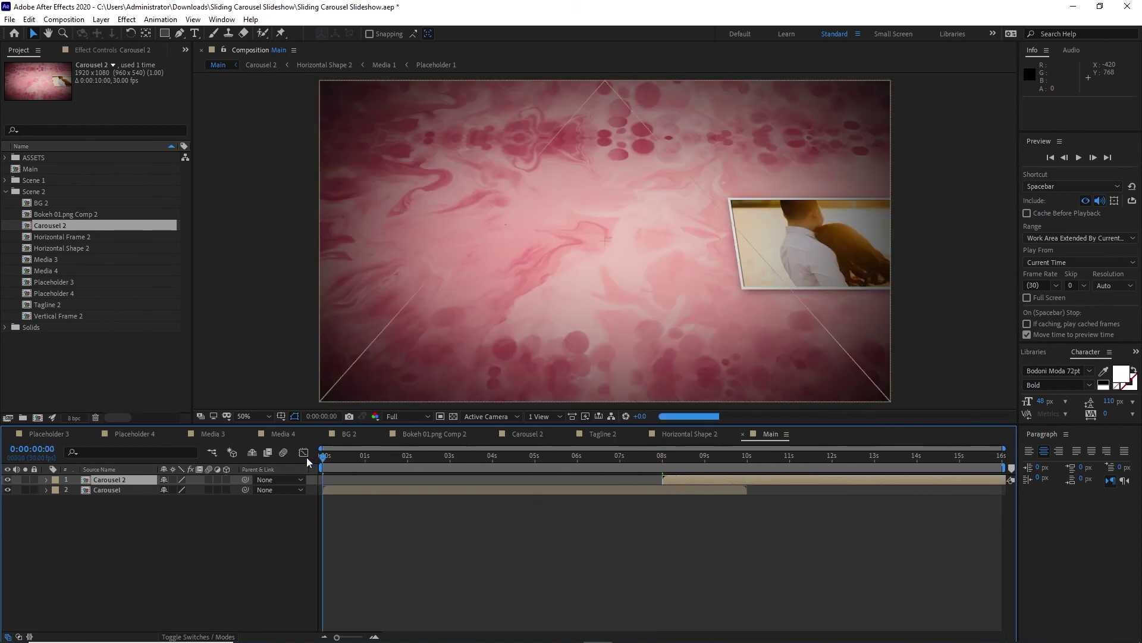
key(space)
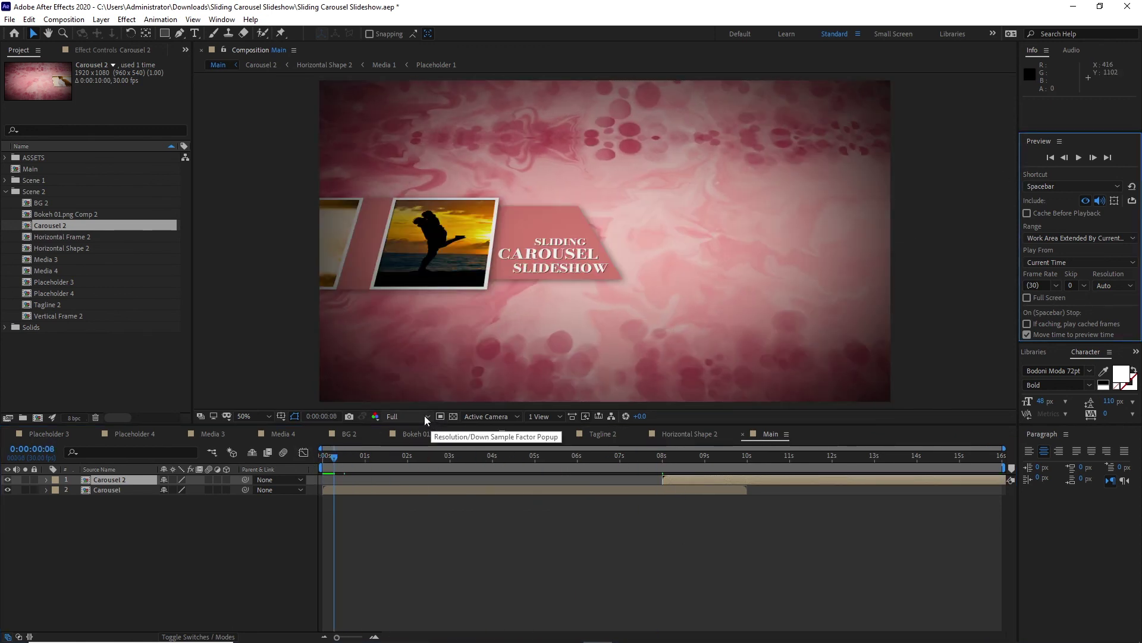
click(424, 416)
click(416, 469)
click(318, 457)
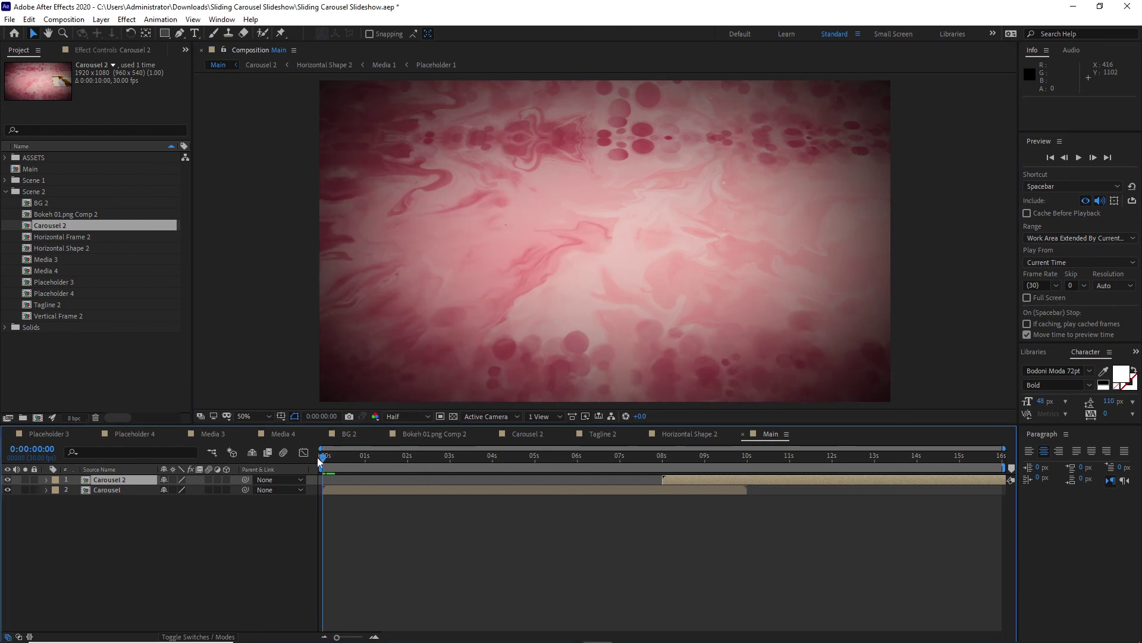
click(1081, 158)
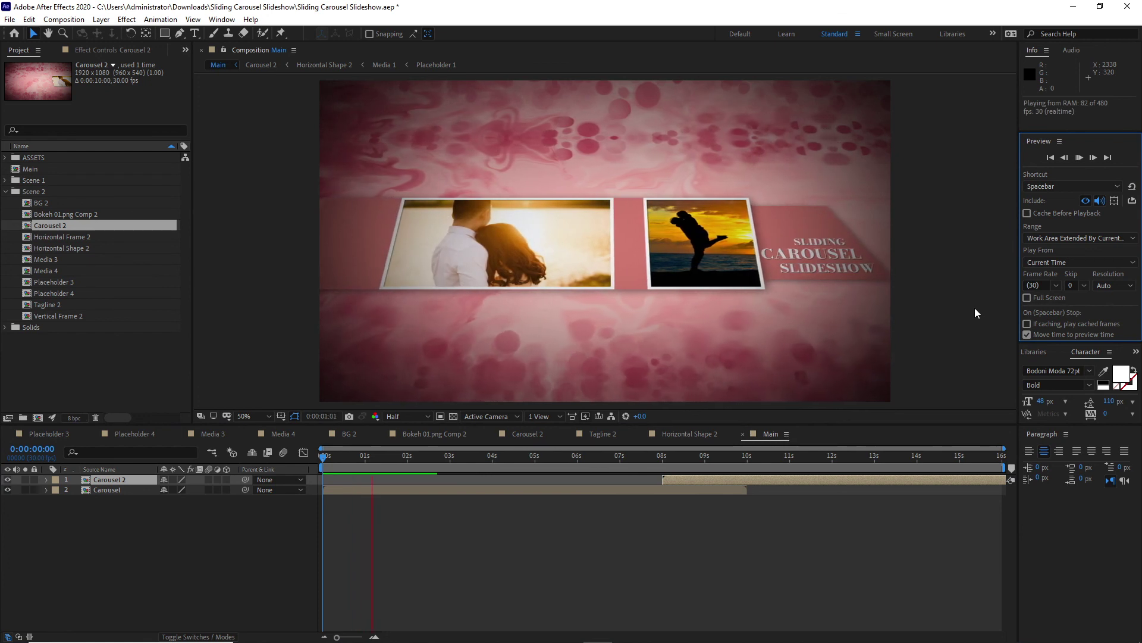